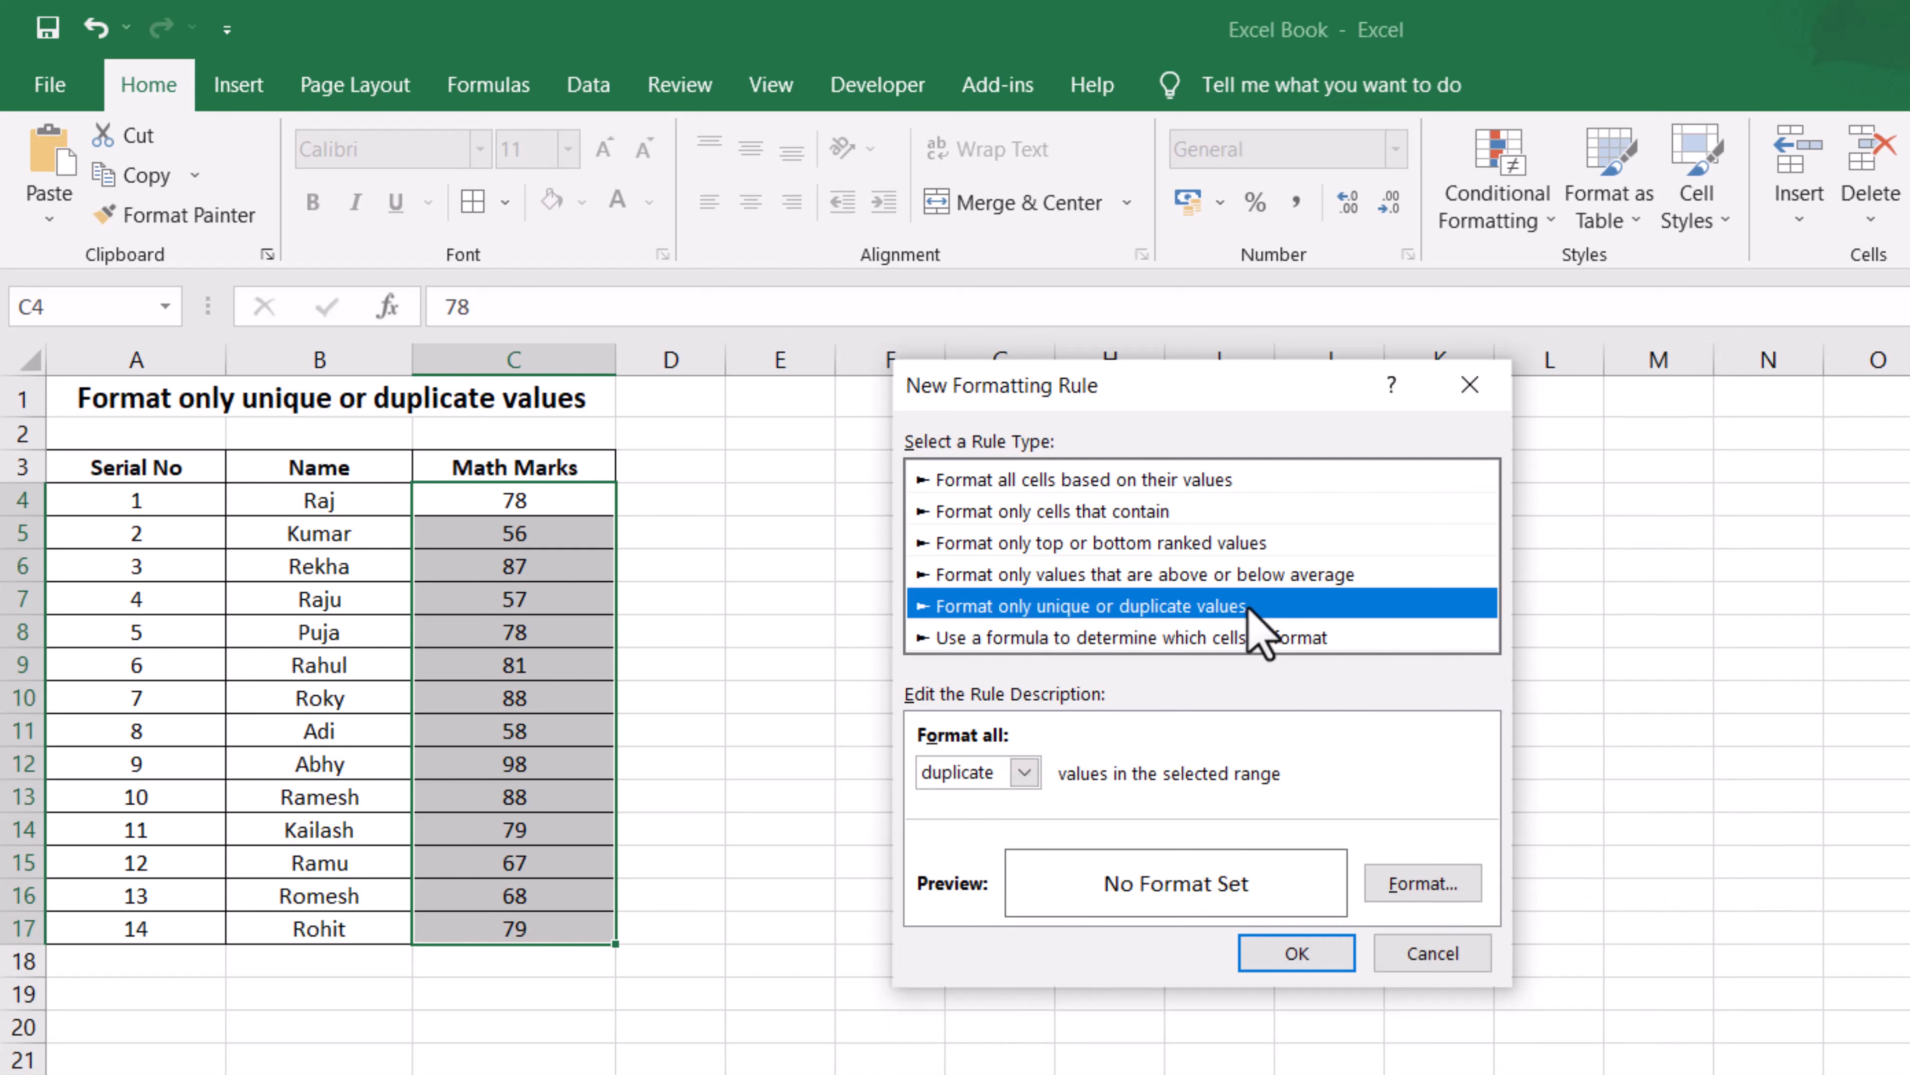
# Step: Set the new rule to format duplicate values in C4:C17 with a light blue fill and apply it
pyautogui.click(1025, 773)
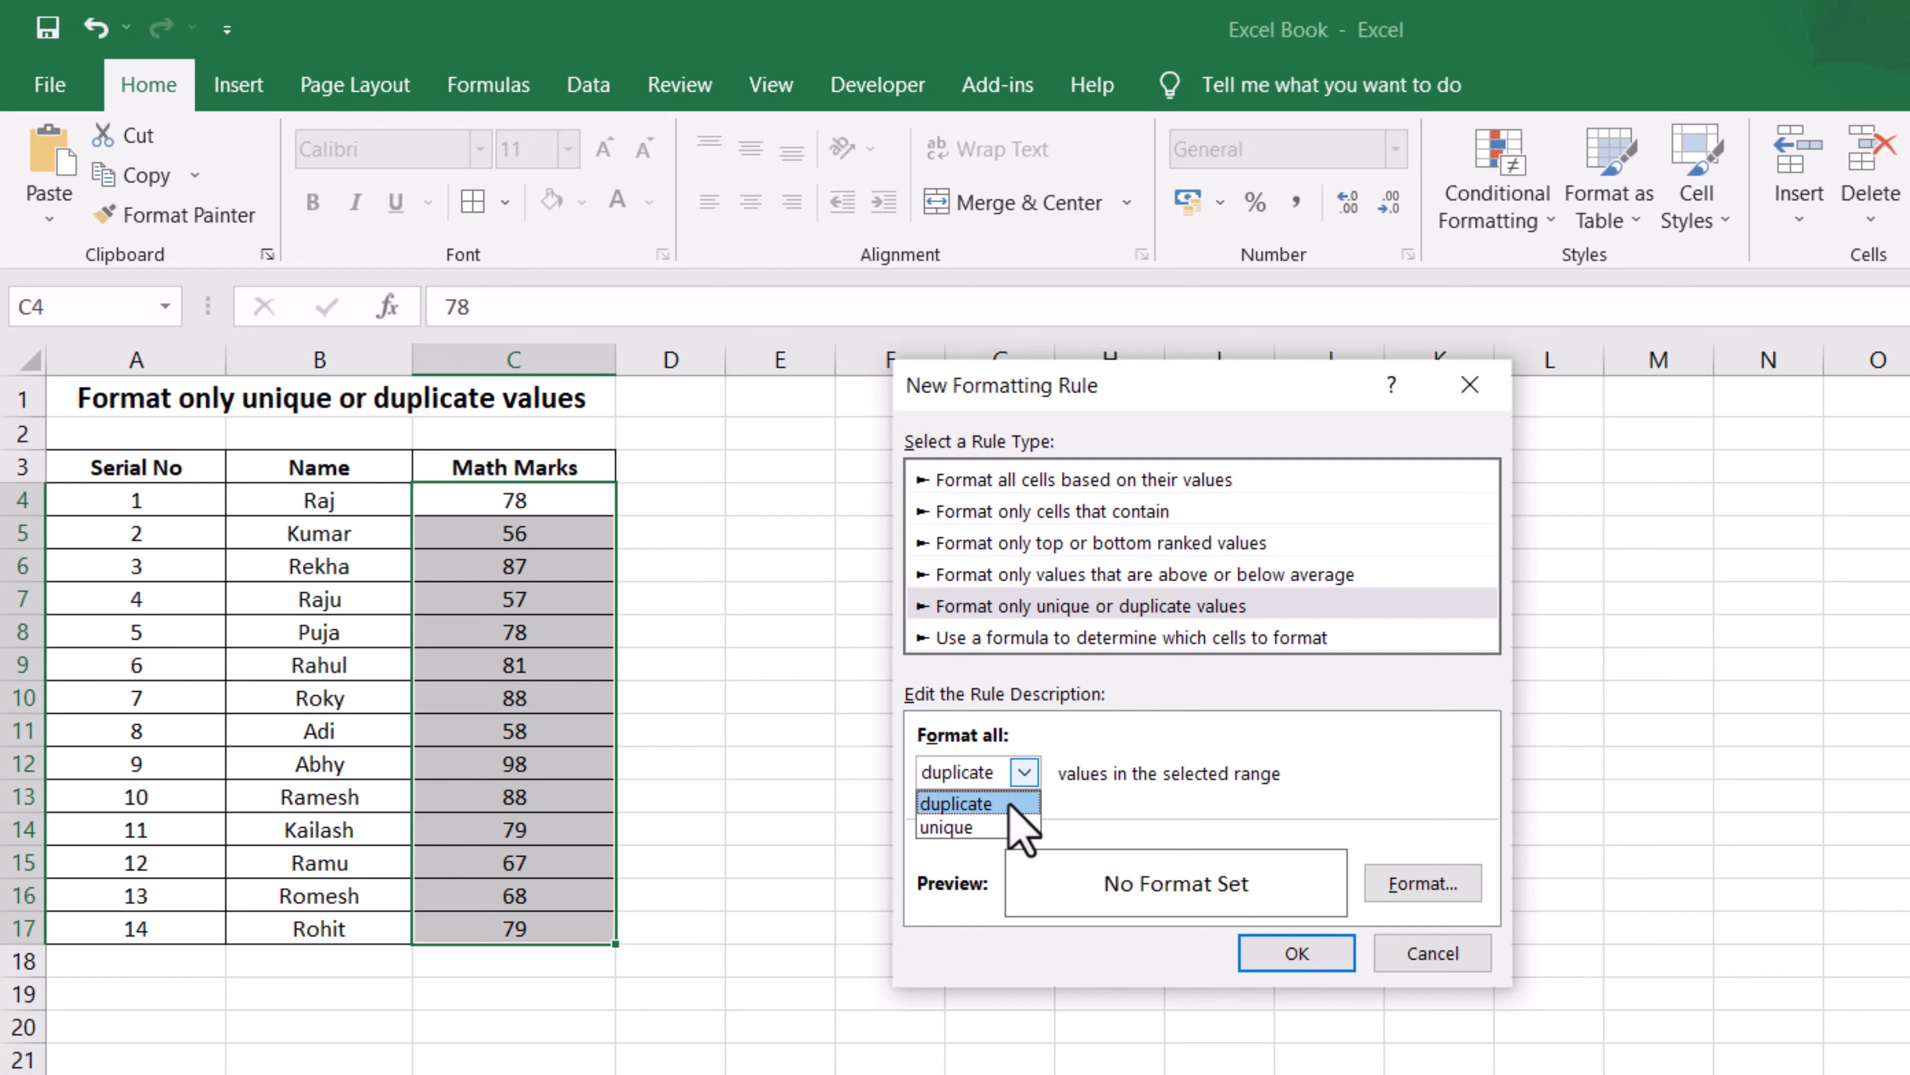
pyautogui.click(1010, 802)
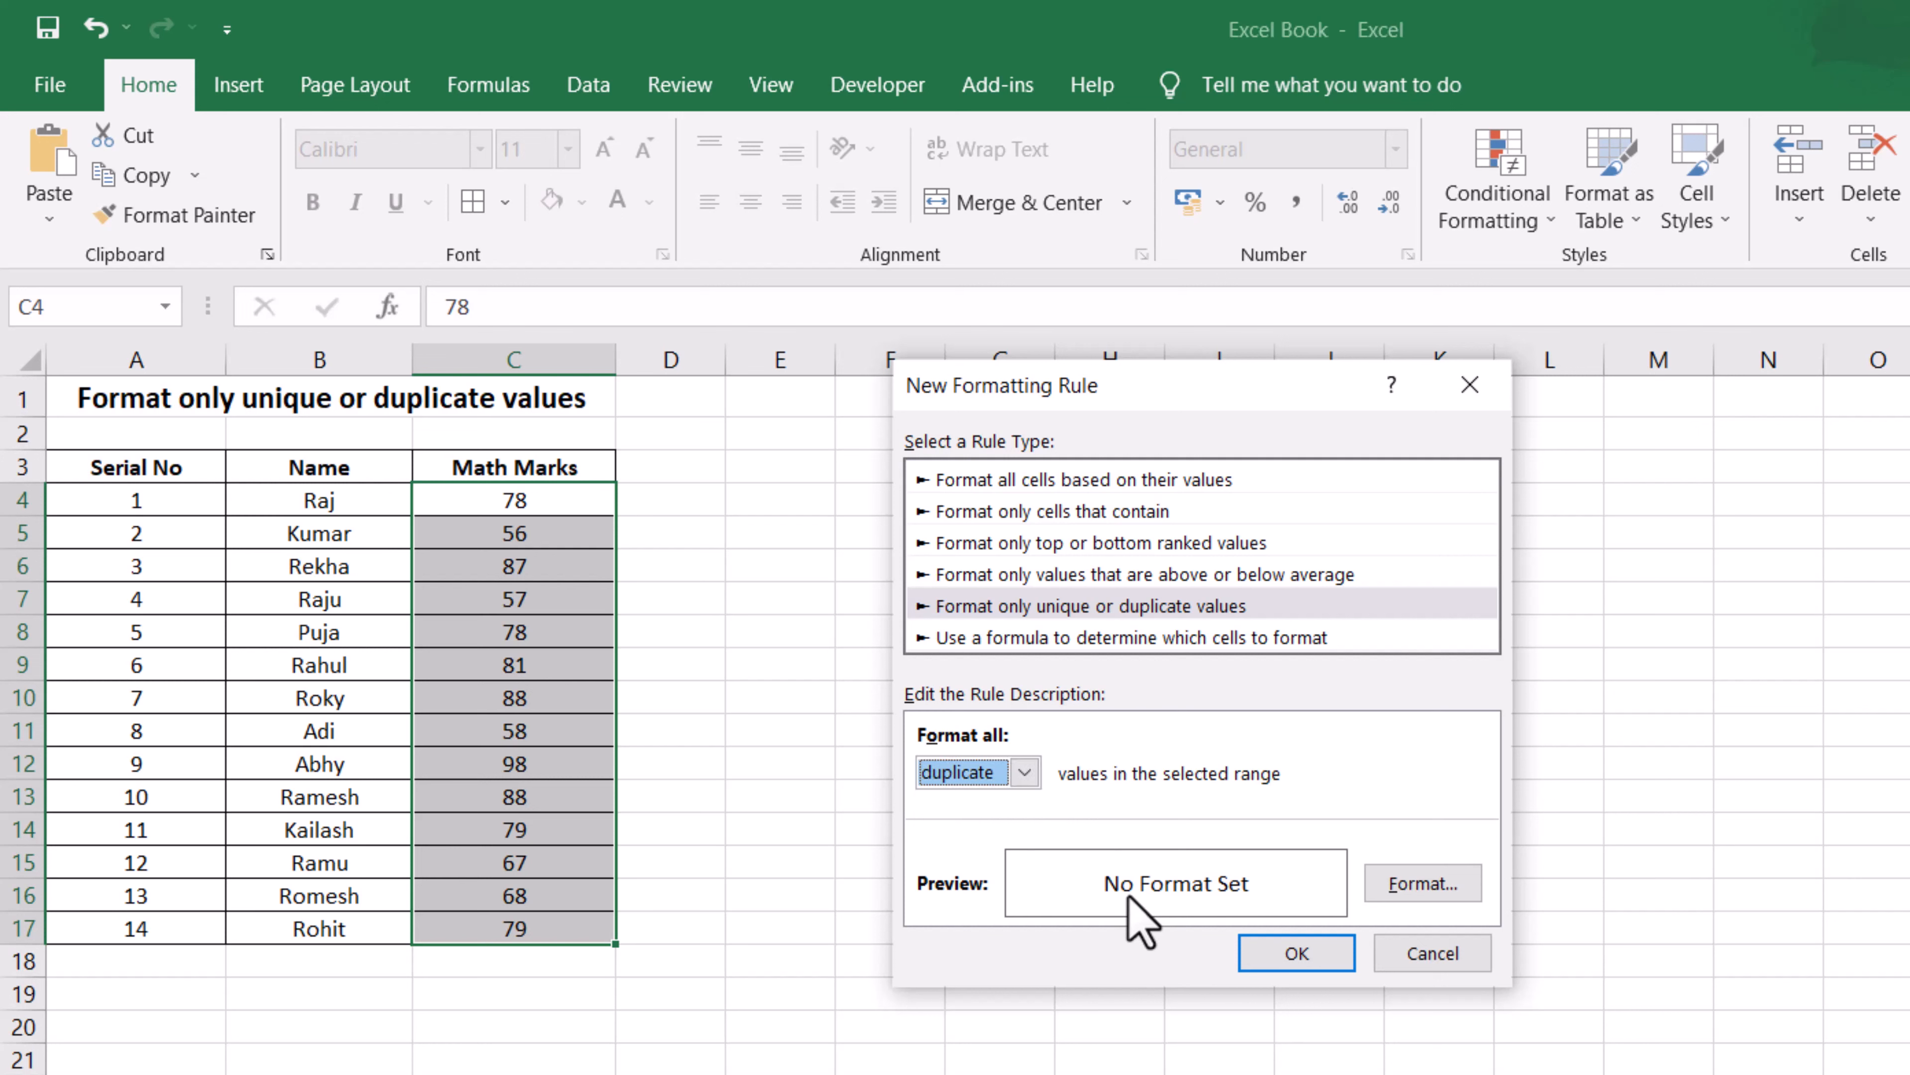
pyautogui.click(1424, 883)
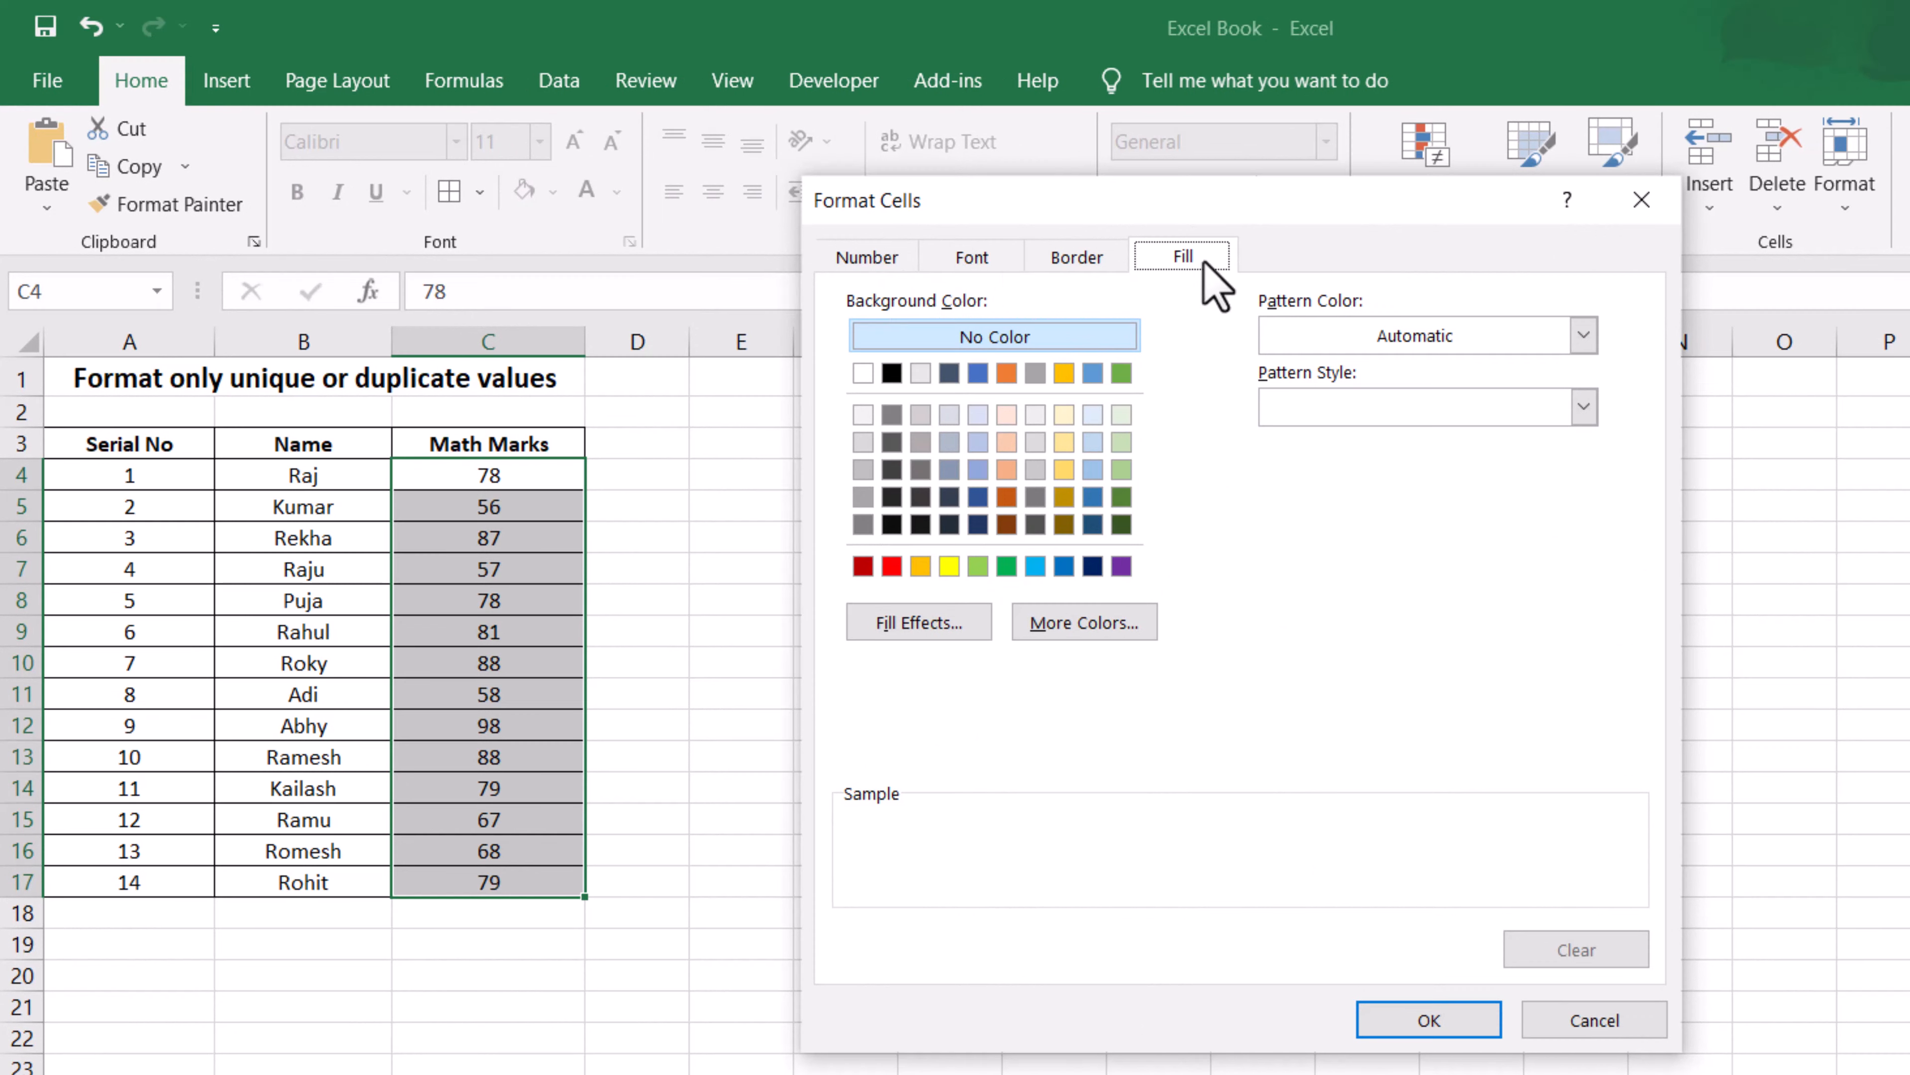
pyautogui.click(1093, 444)
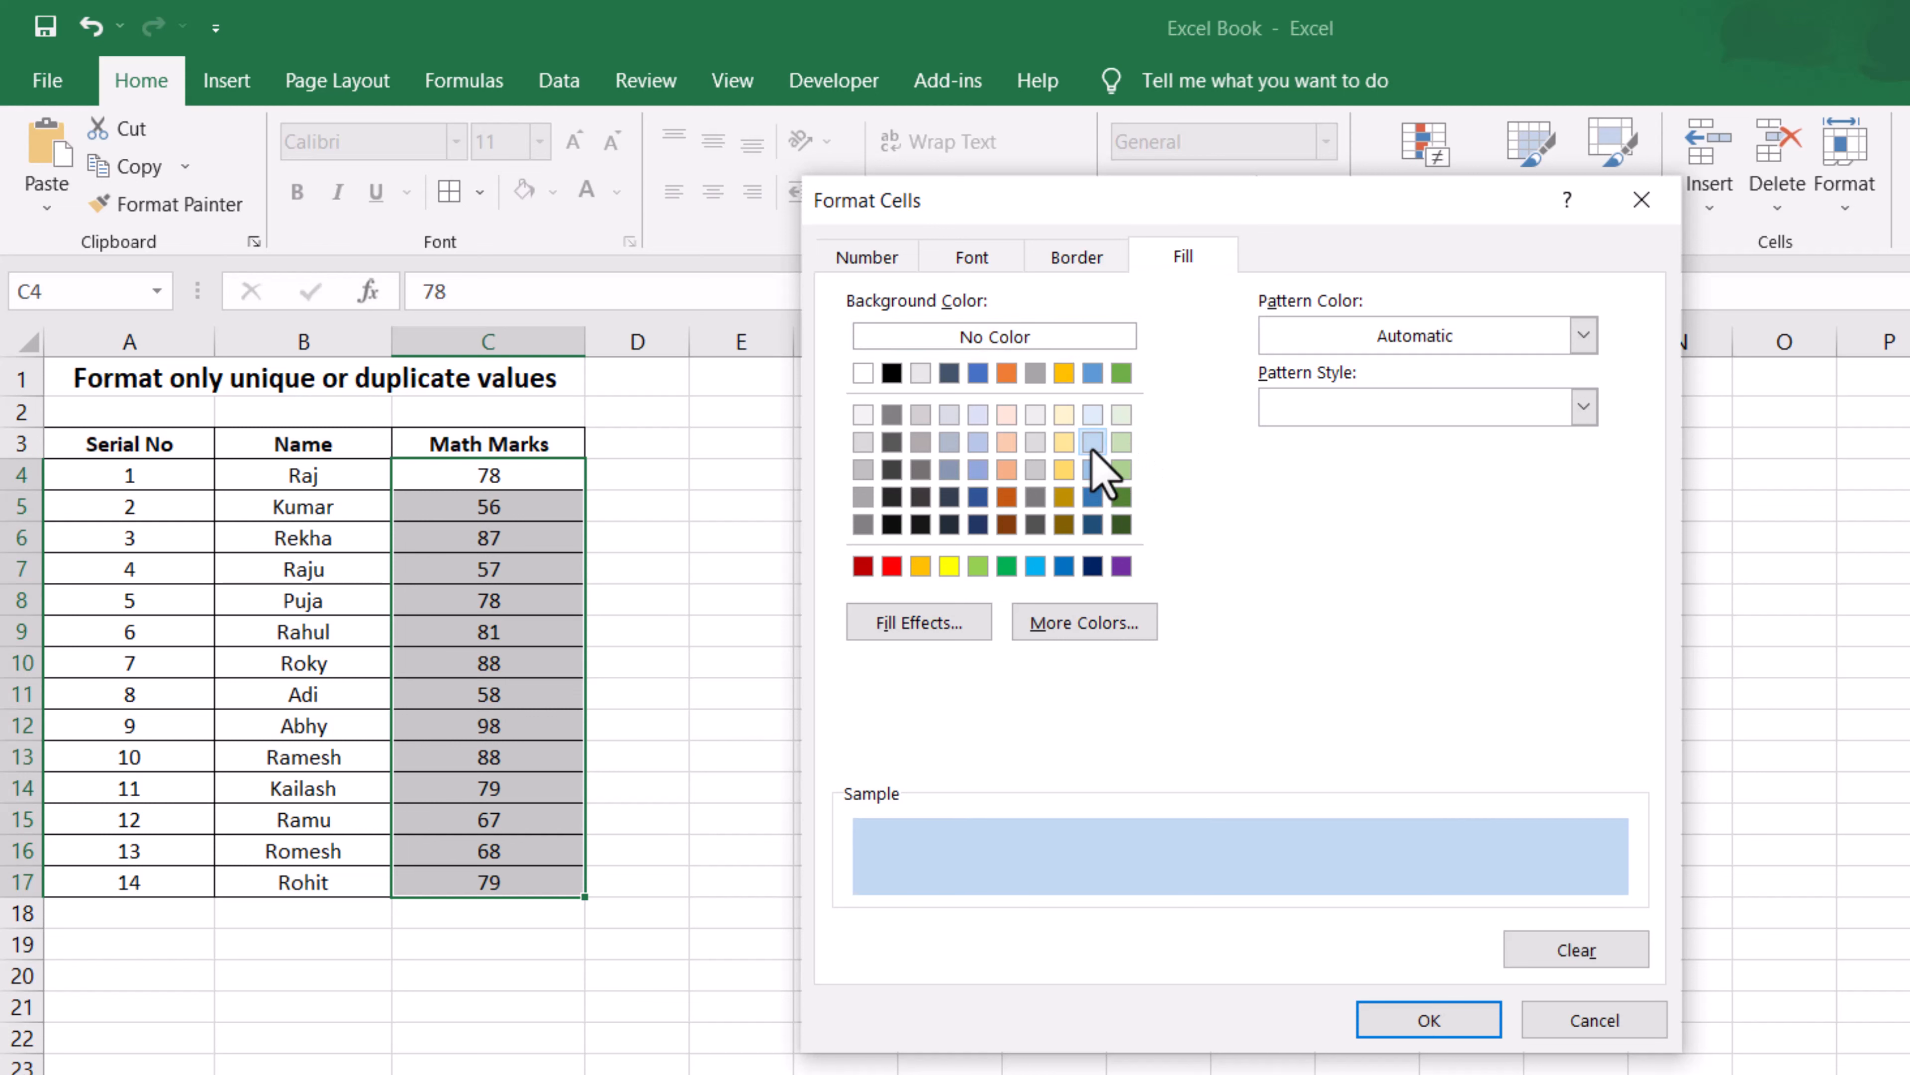
pyautogui.click(1448, 1025)
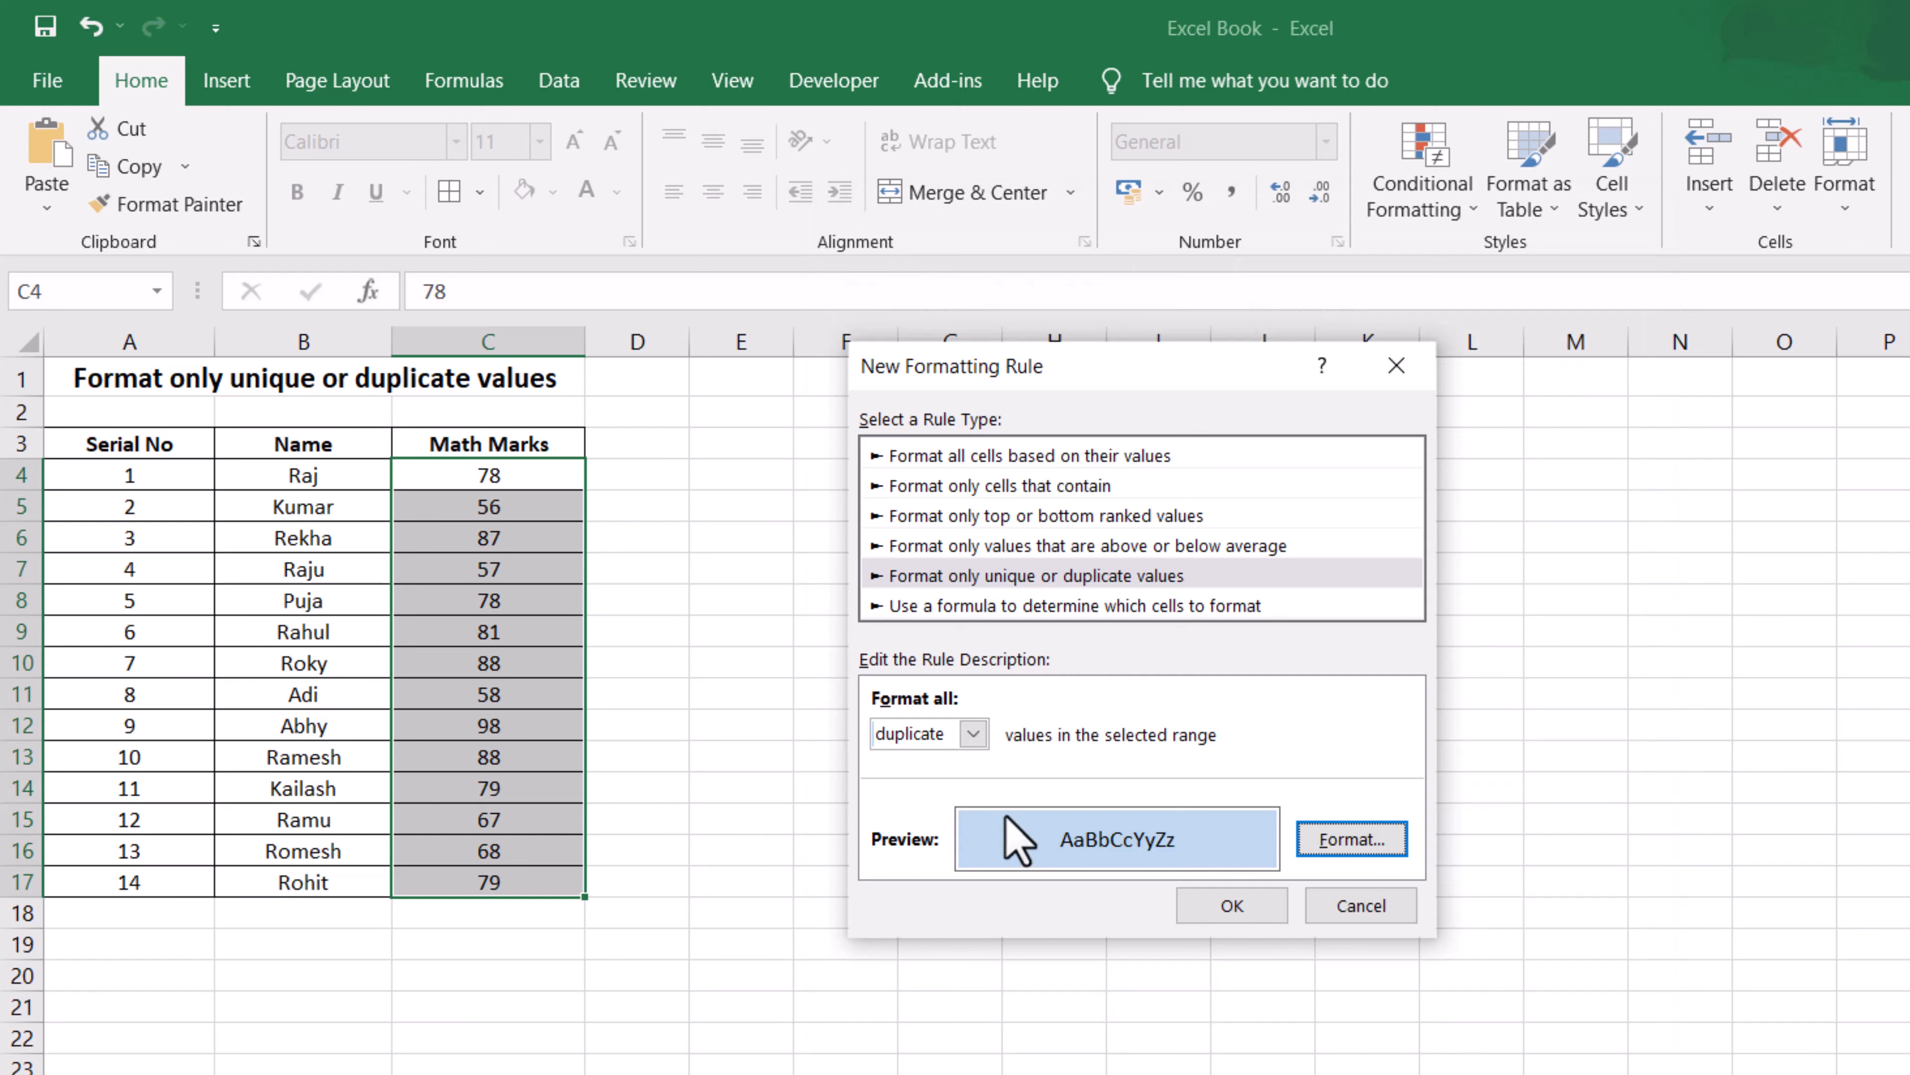
pyautogui.click(1232, 905)
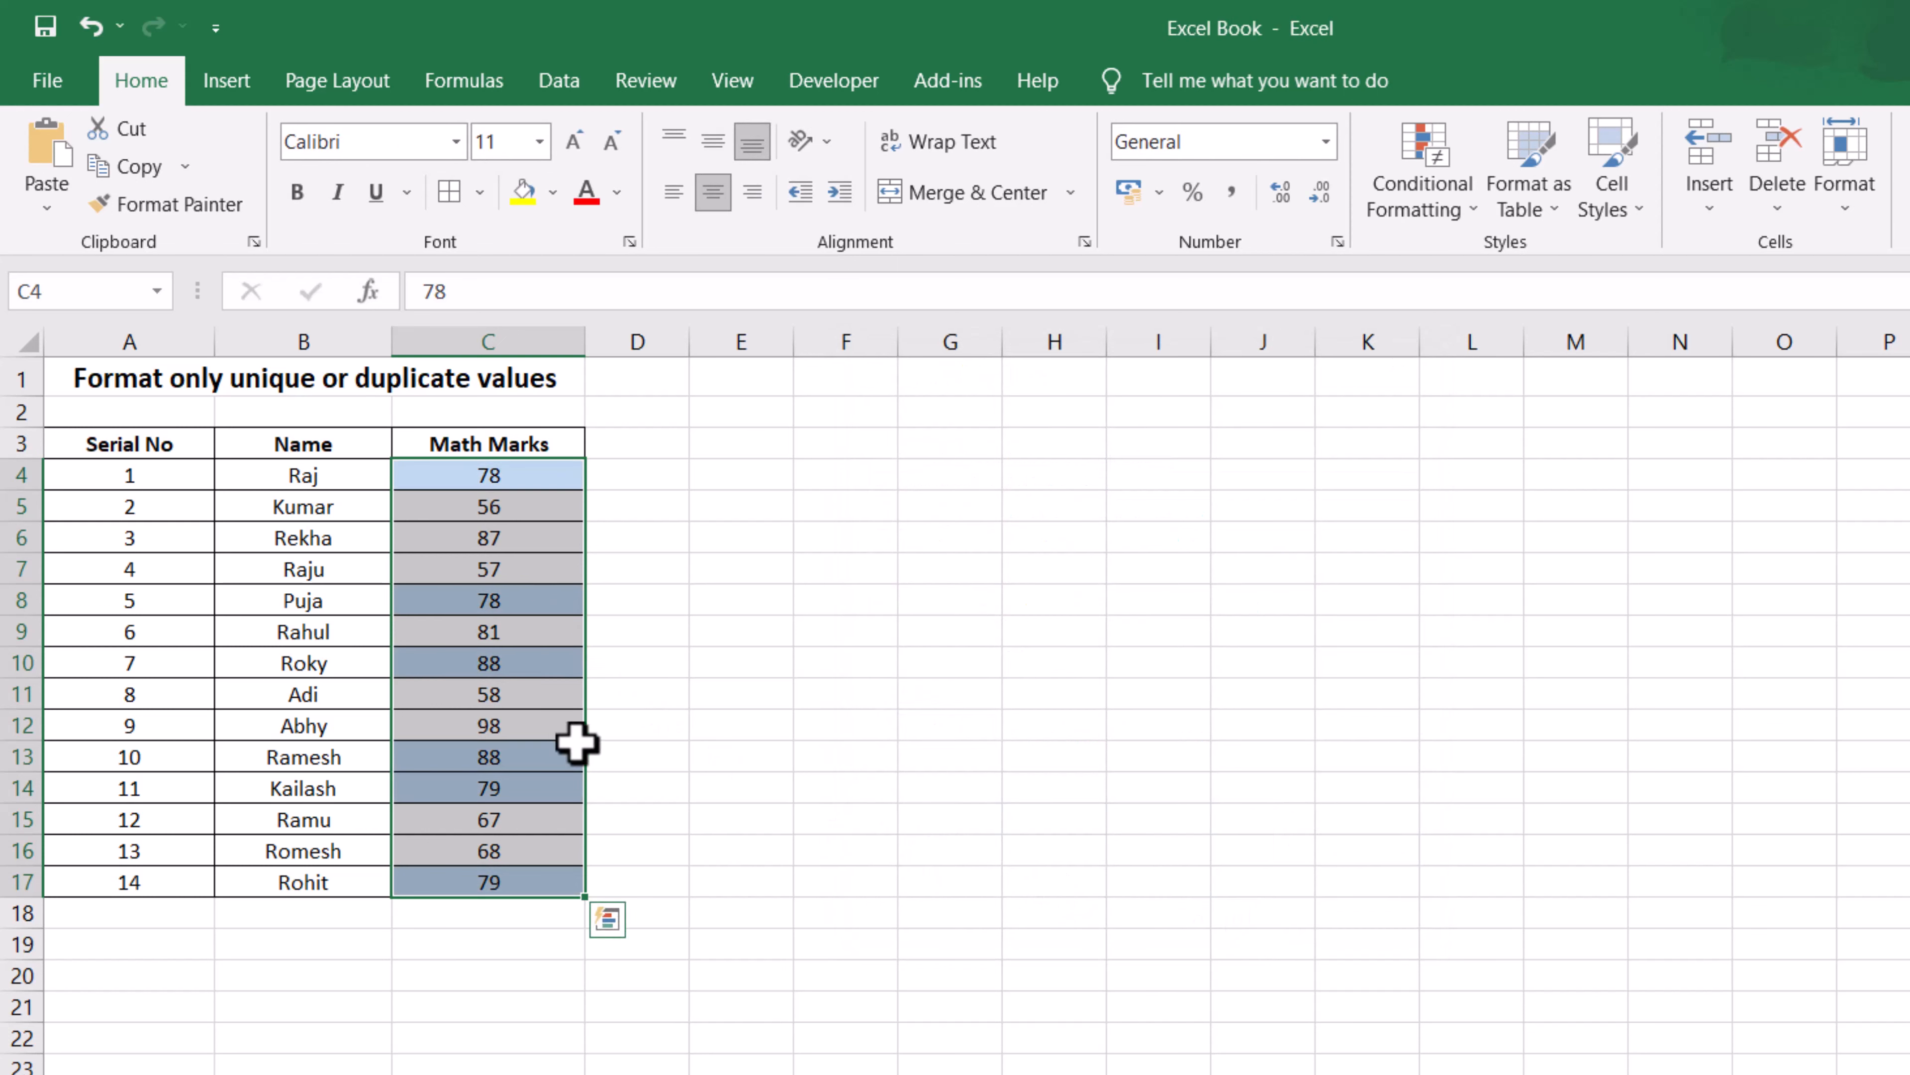
pyautogui.click(630, 760)
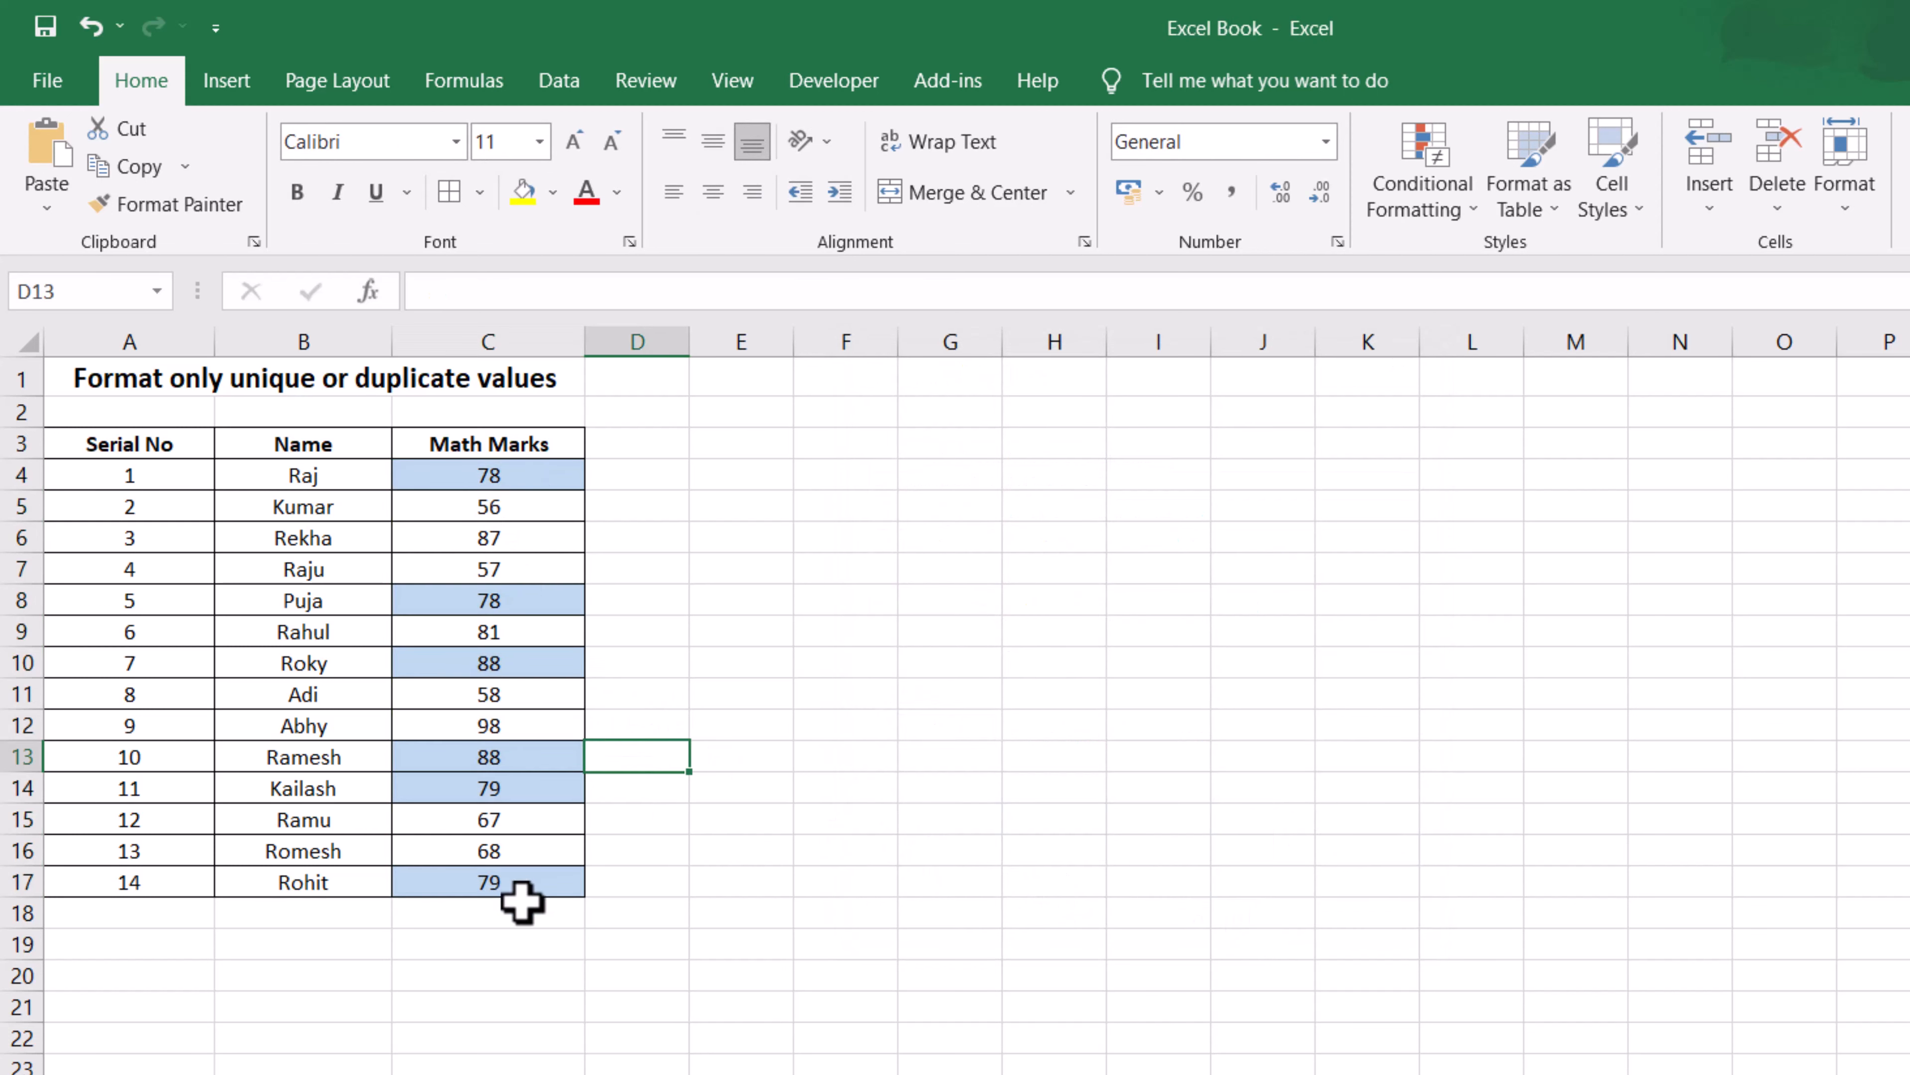
# Step: Inspect the highlighted duplicate marks in the Math Marks column one by one, from C4 to C17
pyautogui.click(520, 482)
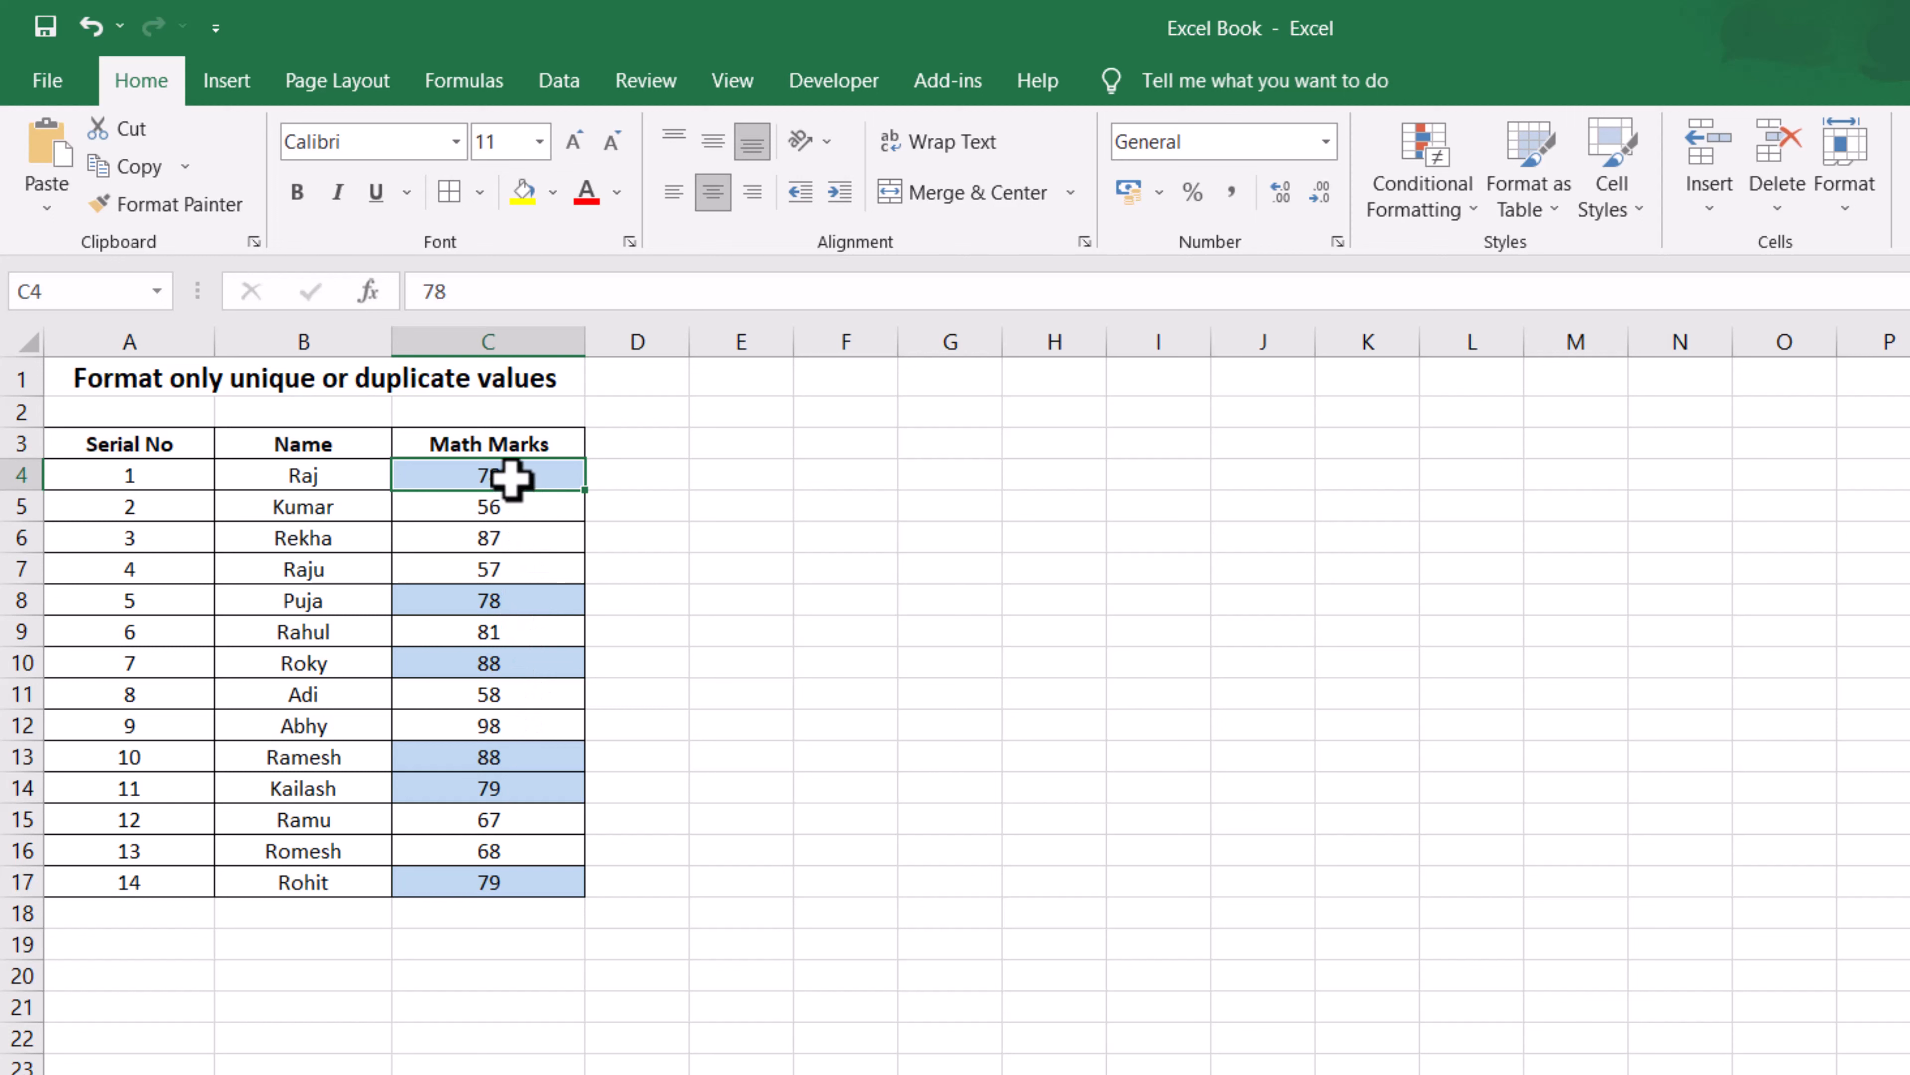
pyautogui.click(516, 608)
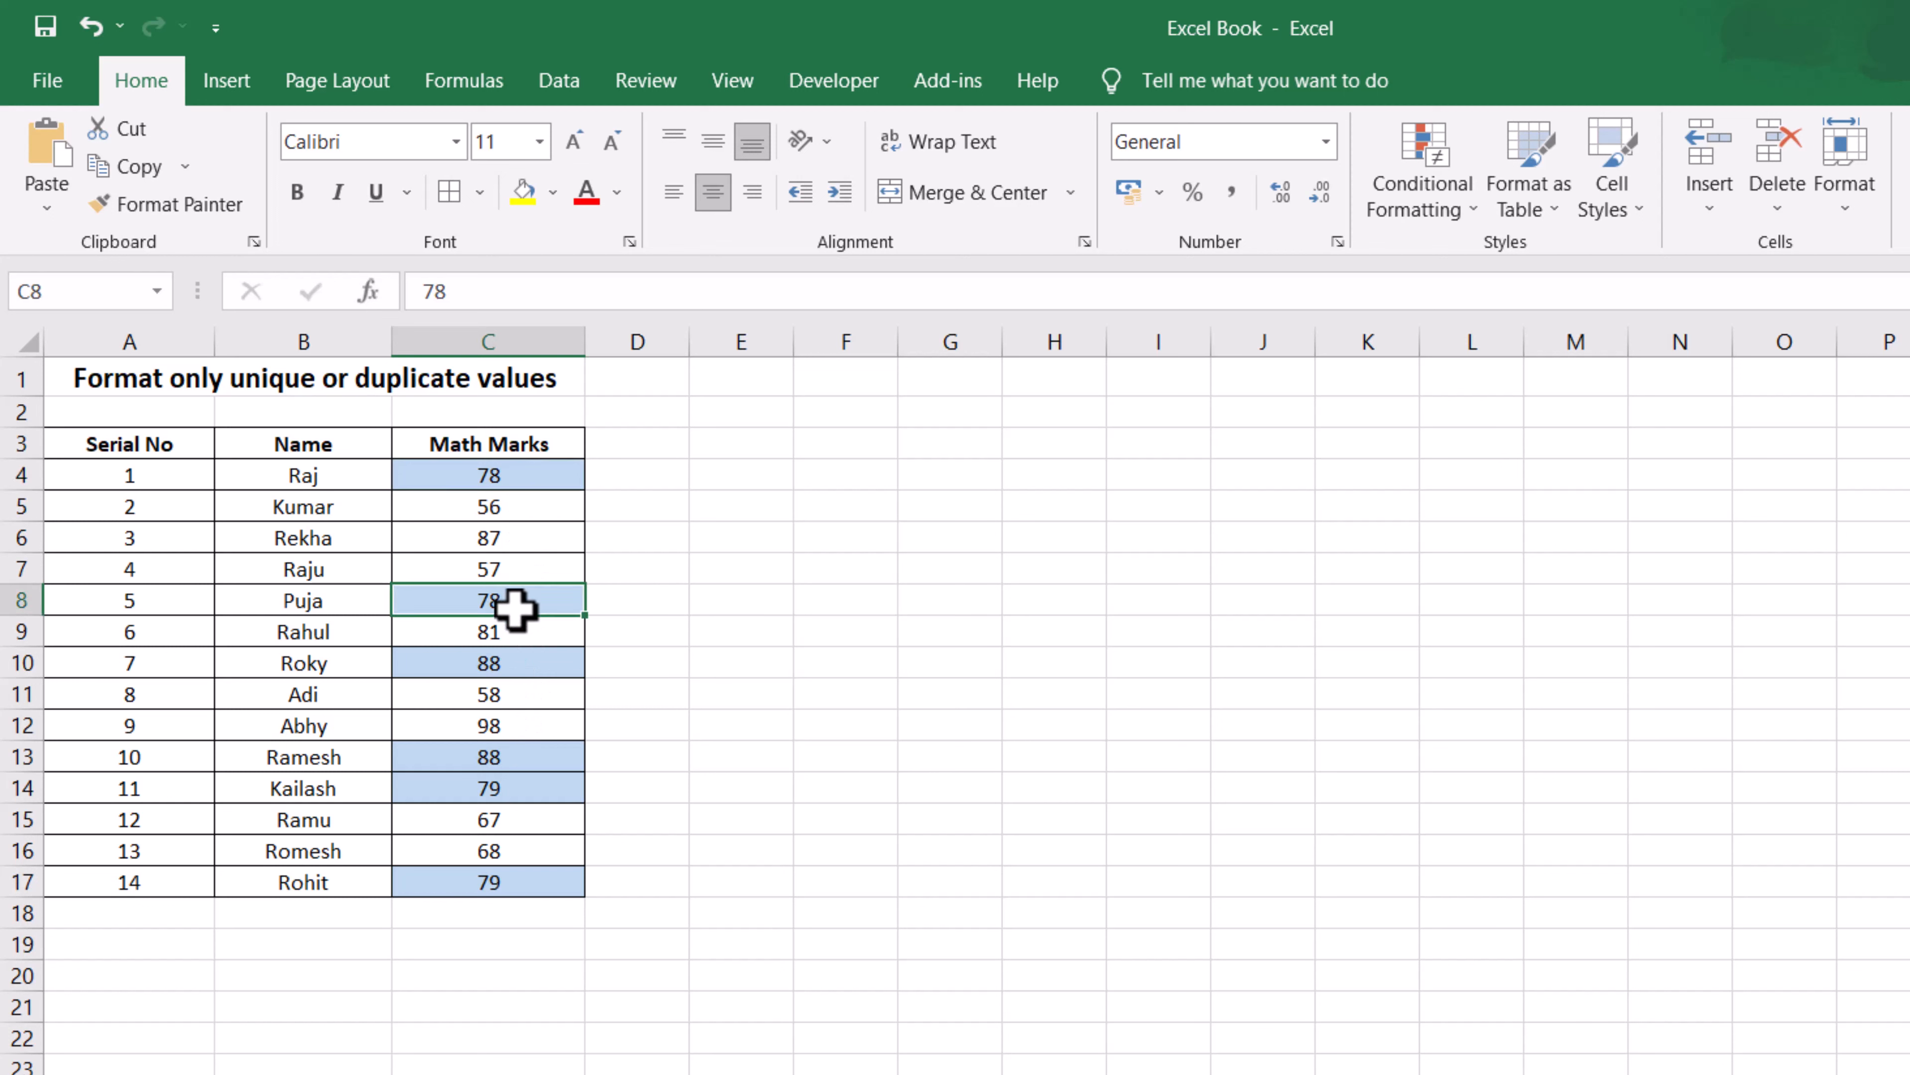
pyautogui.click(523, 670)
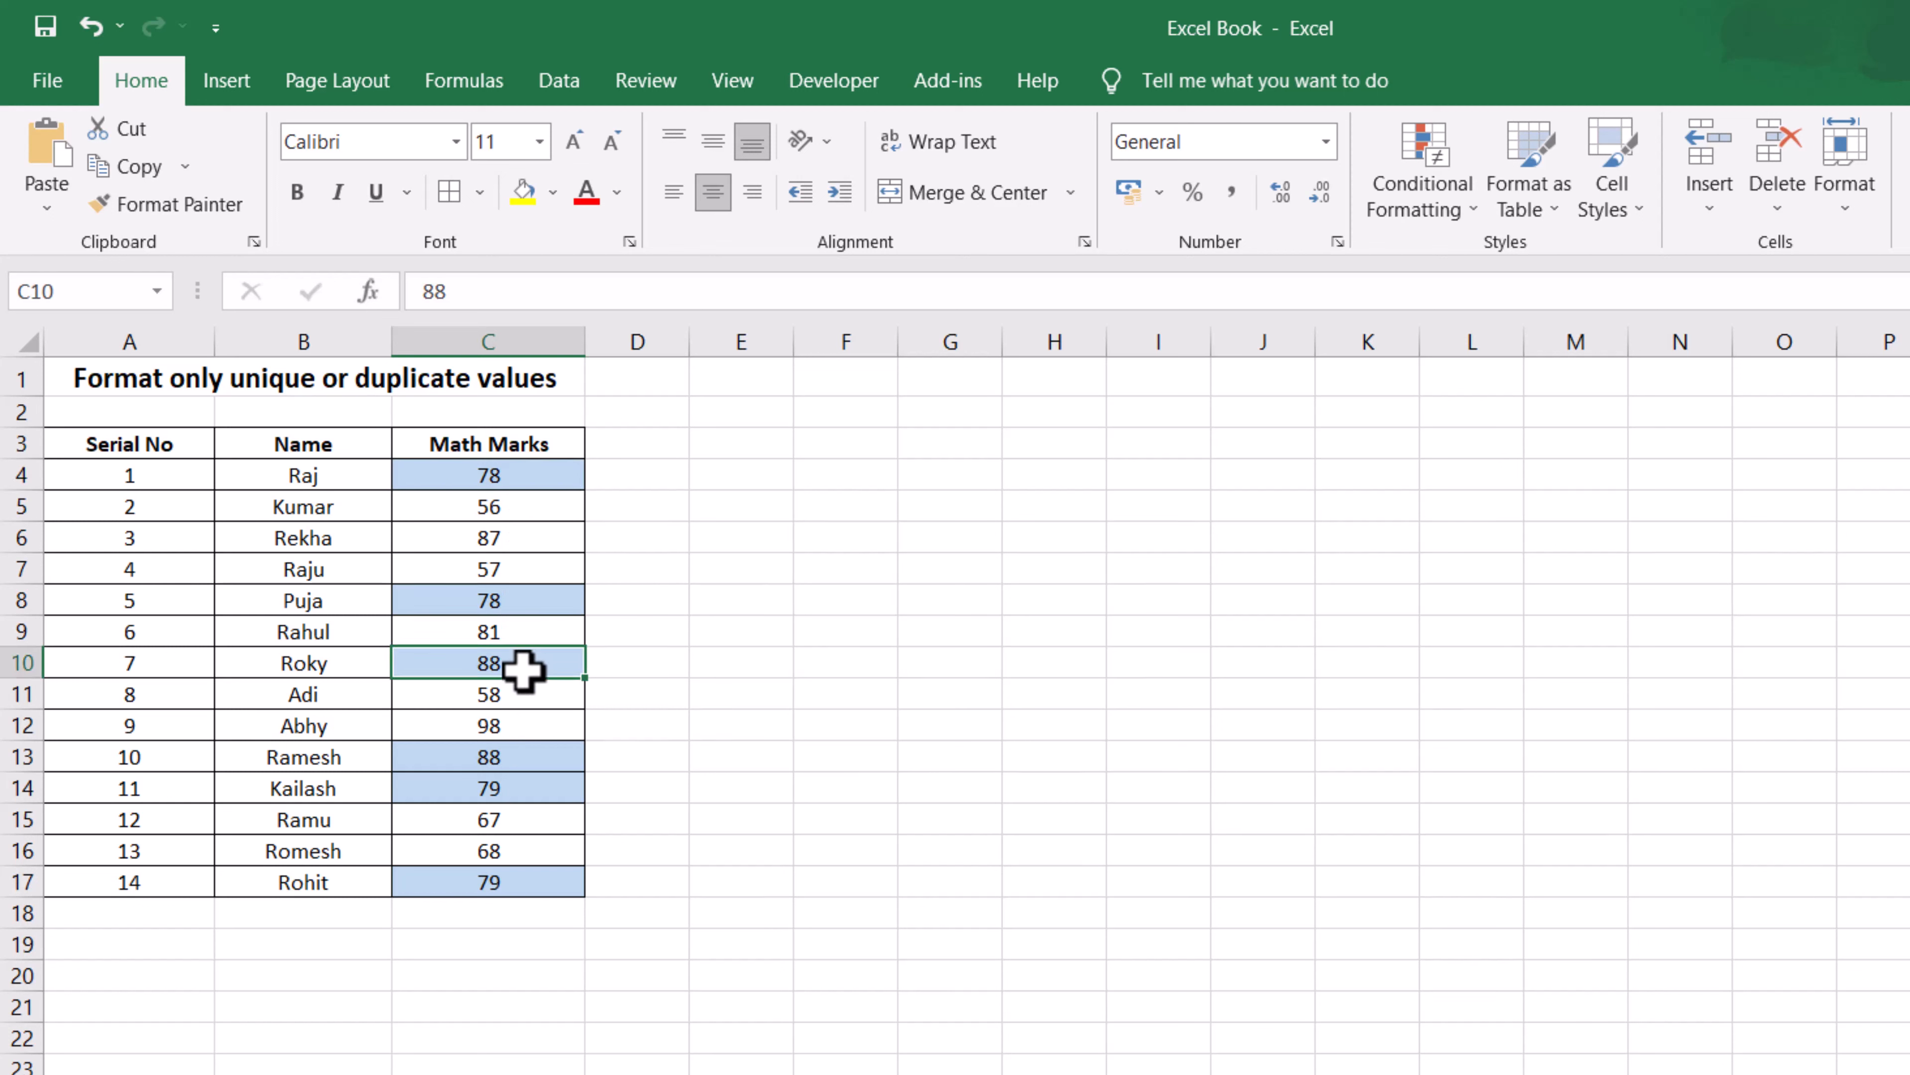
pyautogui.click(514, 762)
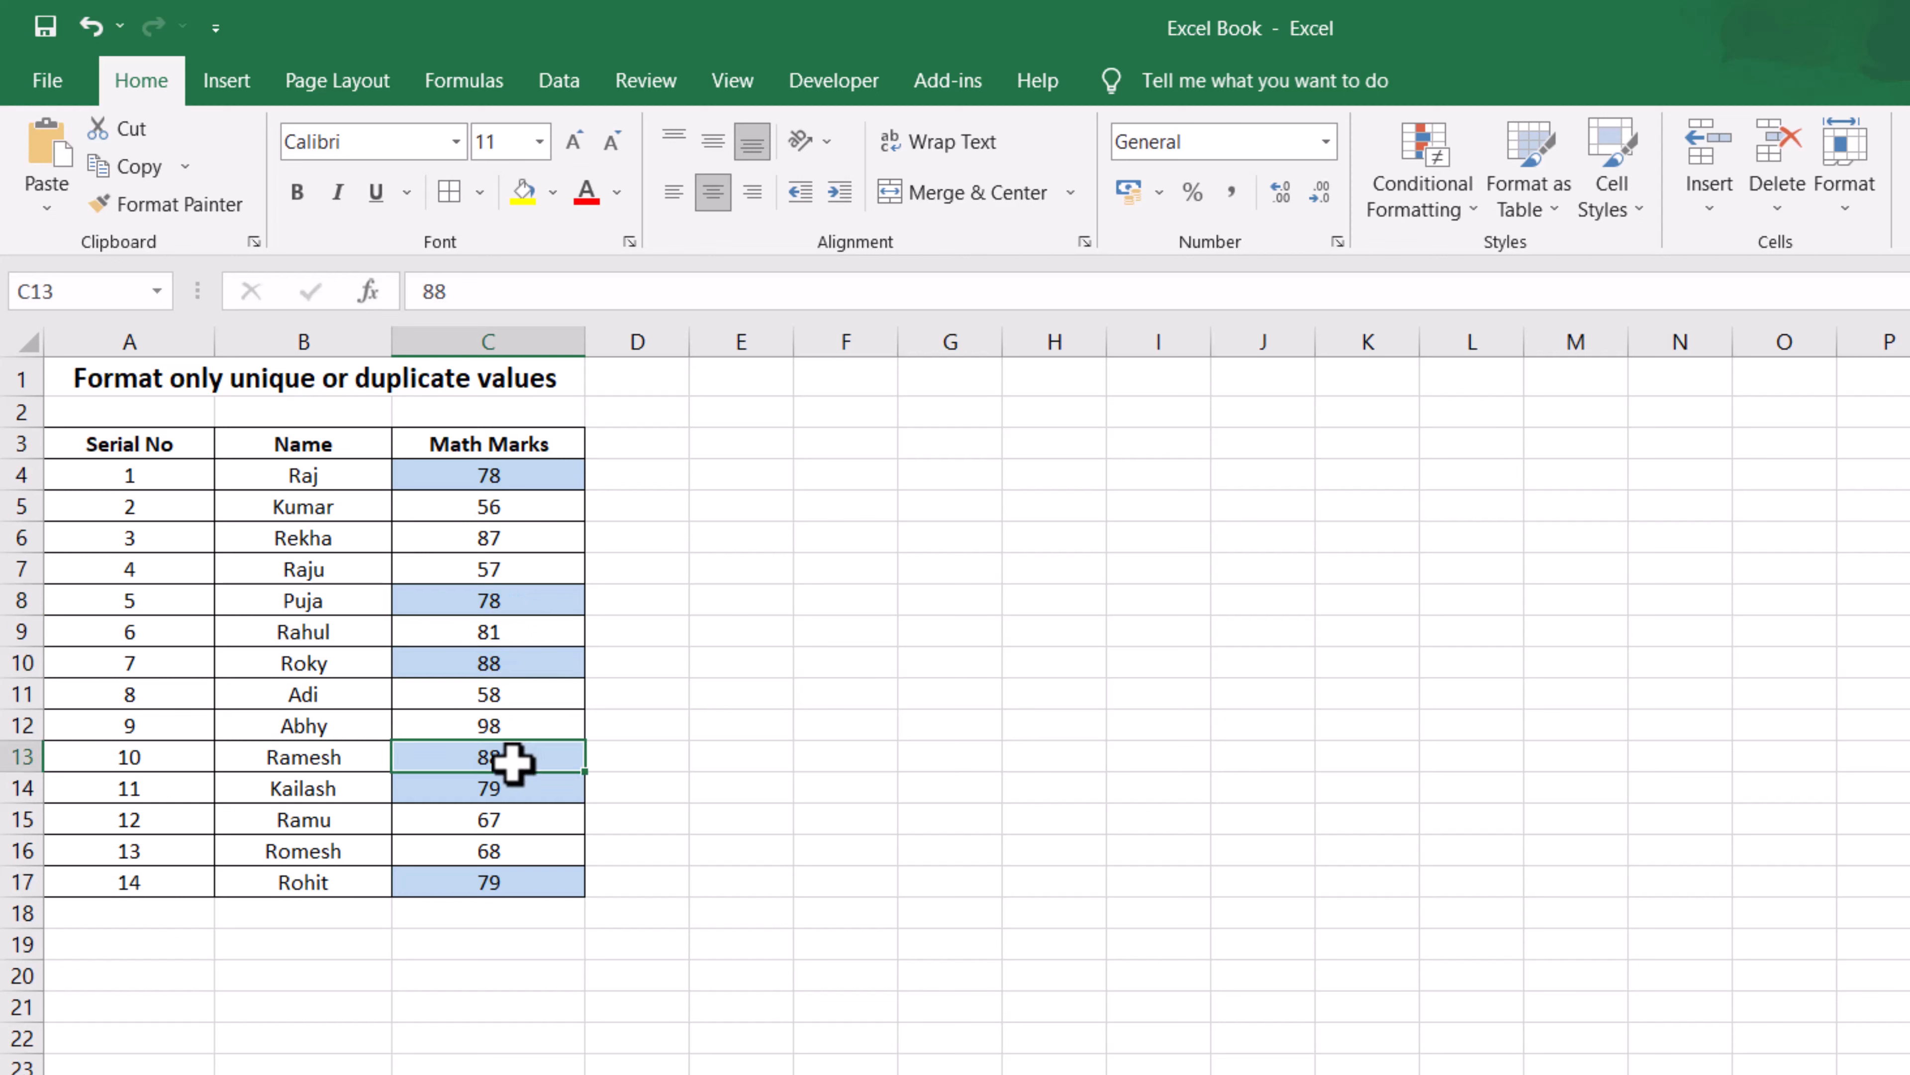
pyautogui.click(516, 788)
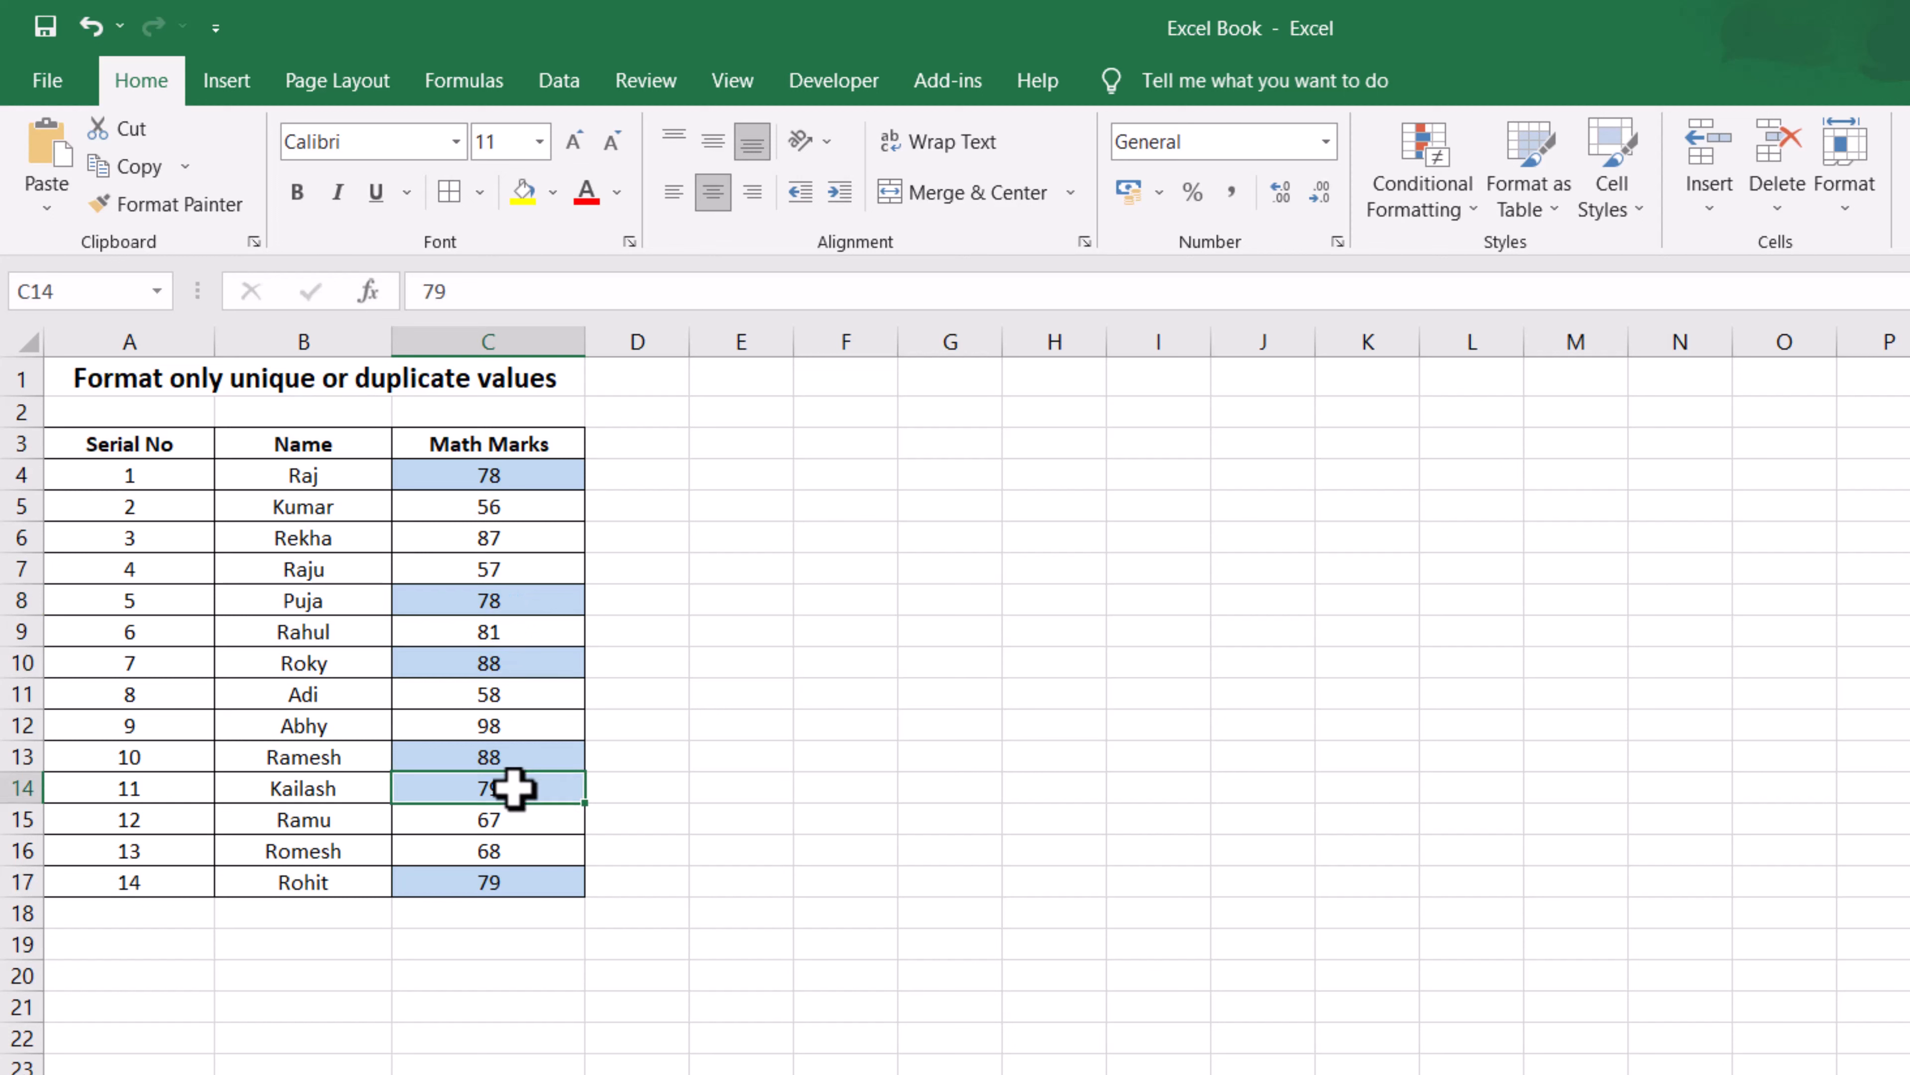
pyautogui.click(535, 888)
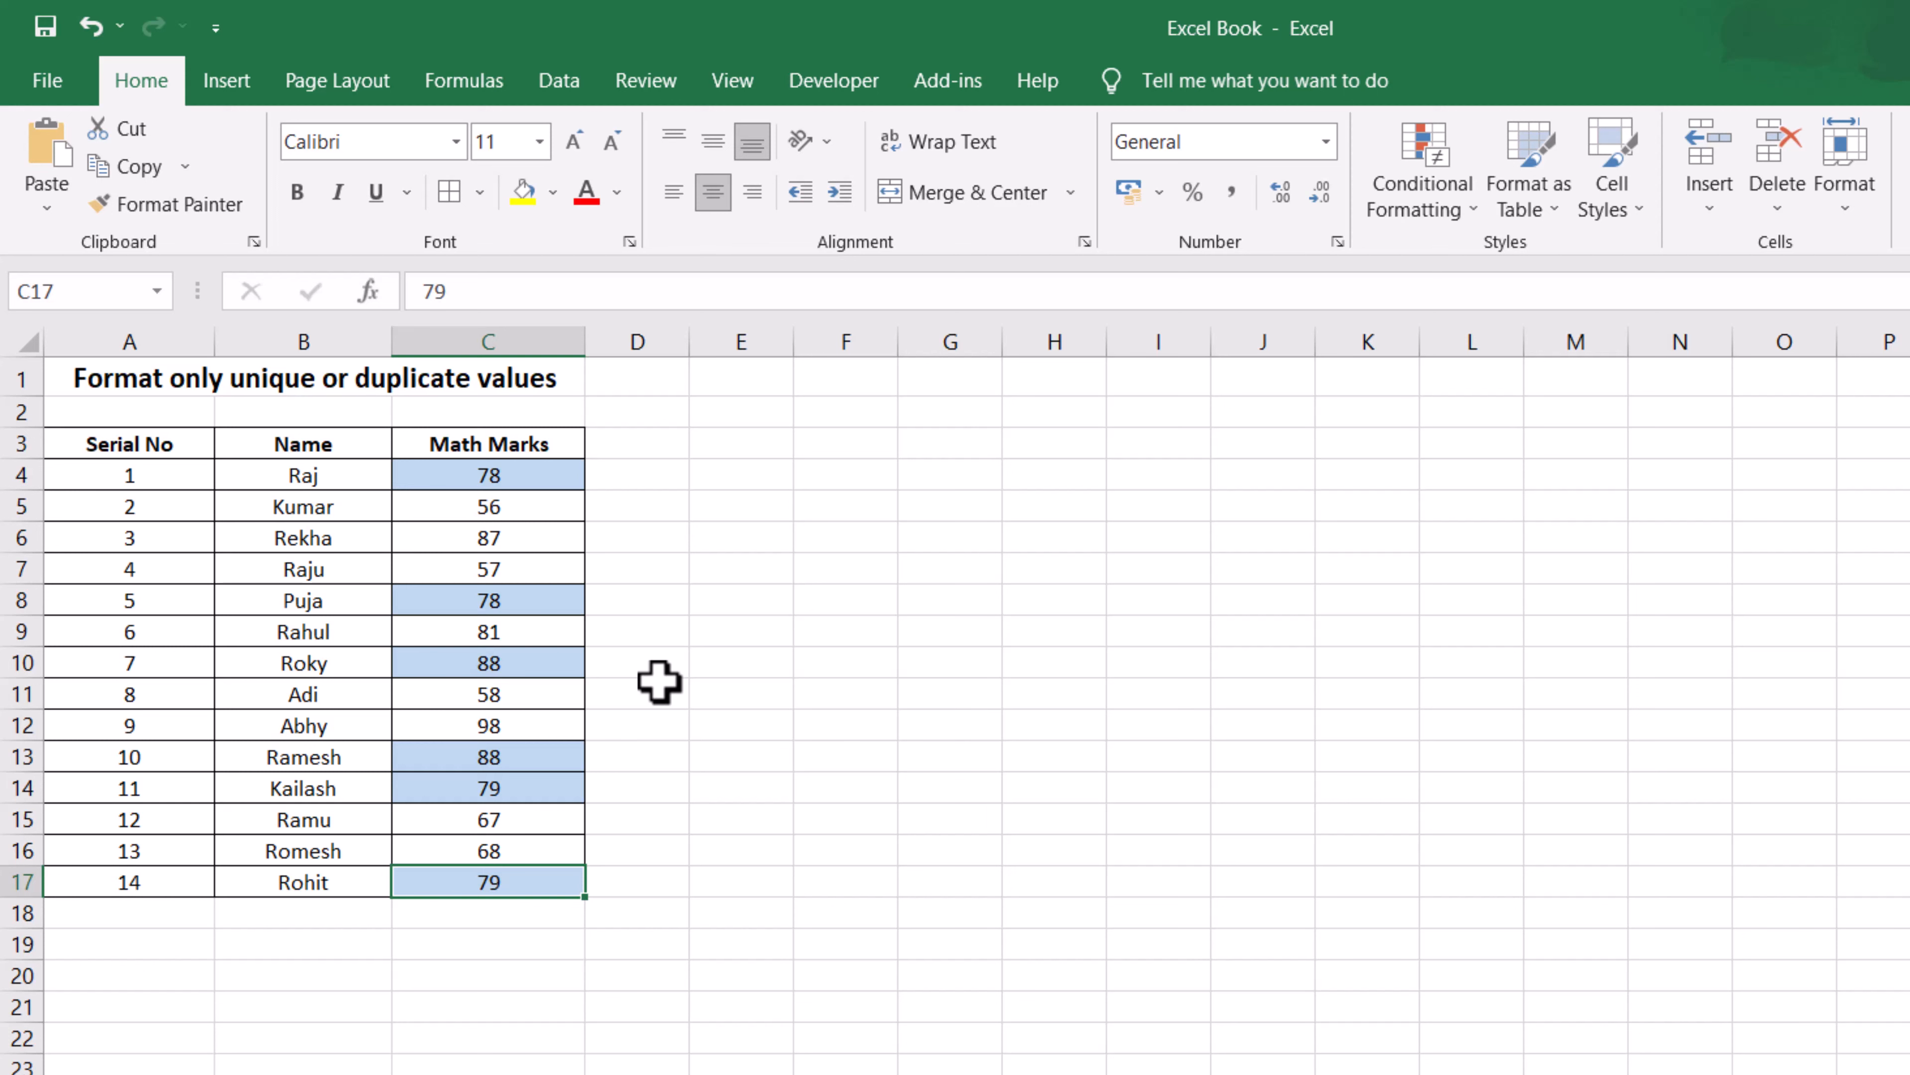
# Step: Undo the duplicate-value formatting of the Math Marks
pyautogui.hotkey('ctrl', 'z')
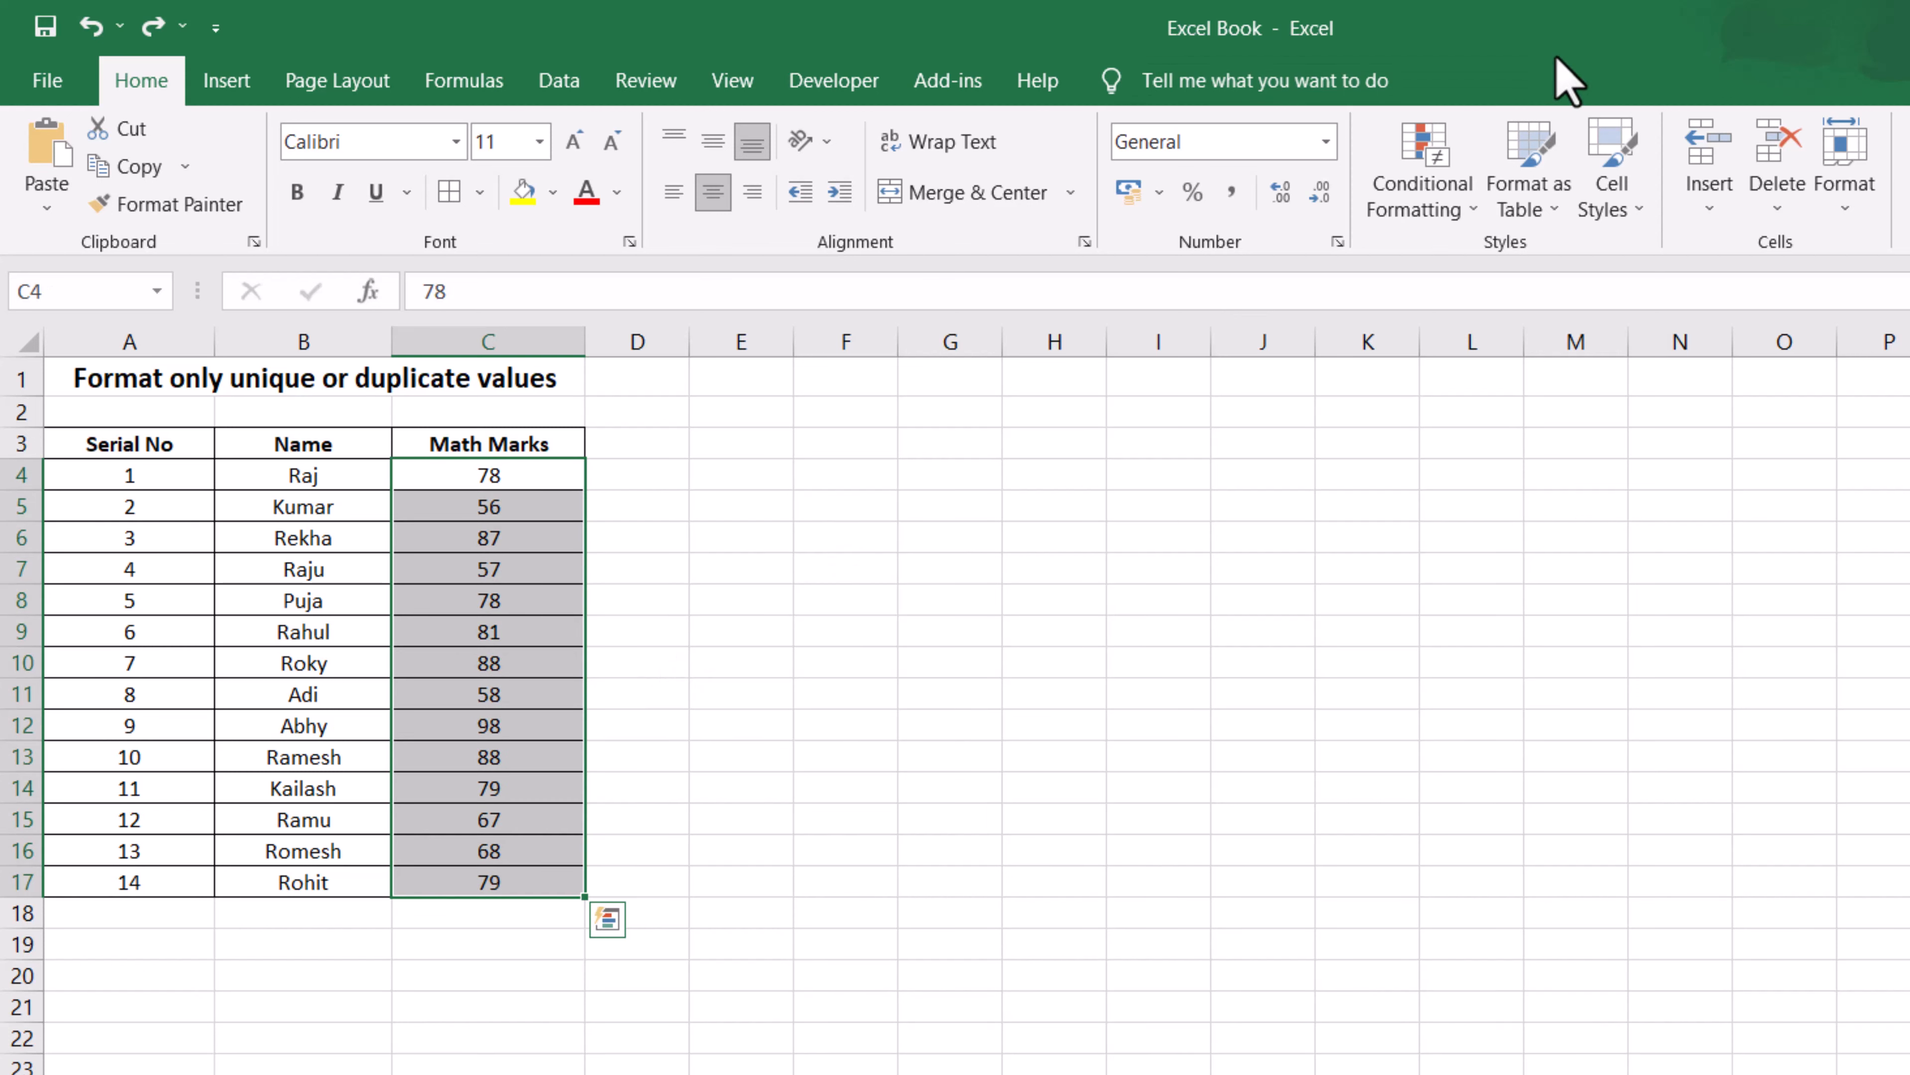
# Step: Start a new conditional formatting rule for the Math Marks in C4:C17 that formats only unique values
pyautogui.click(1433, 218)
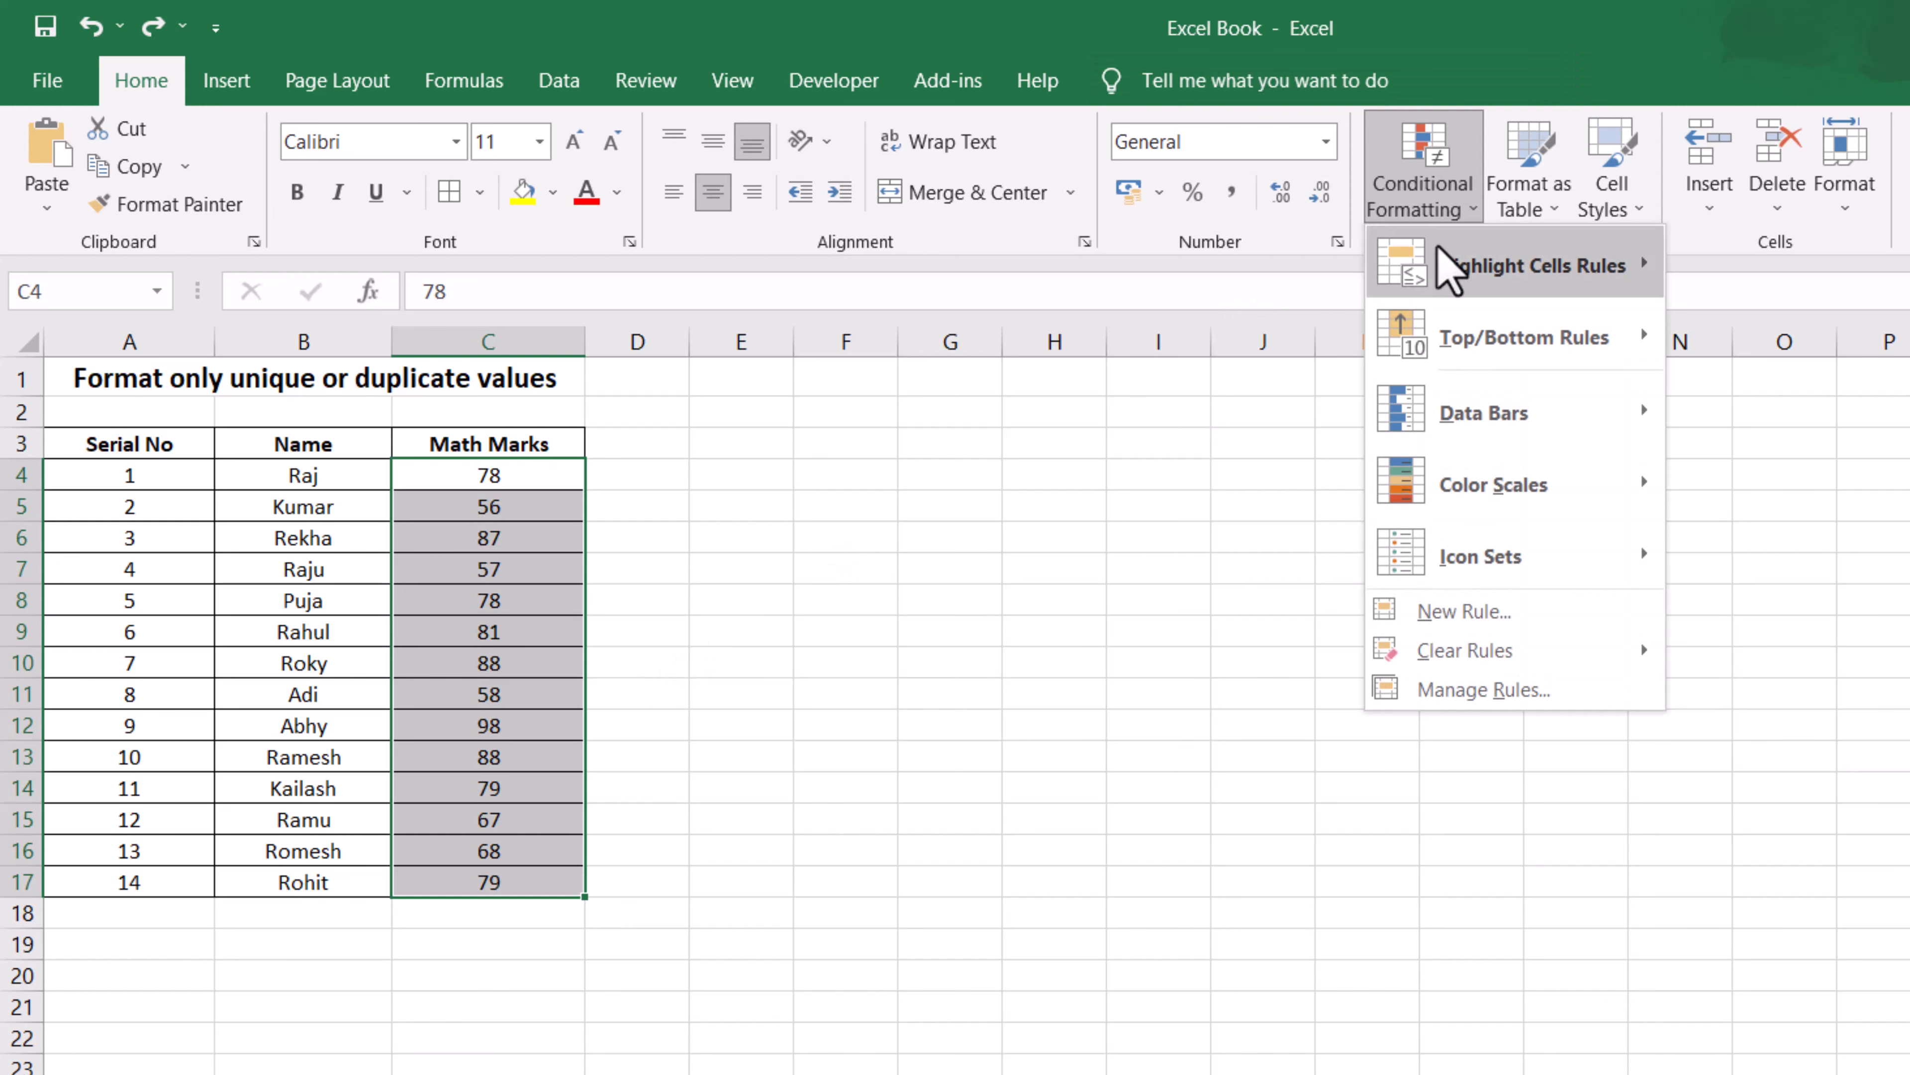
pyautogui.click(1529, 610)
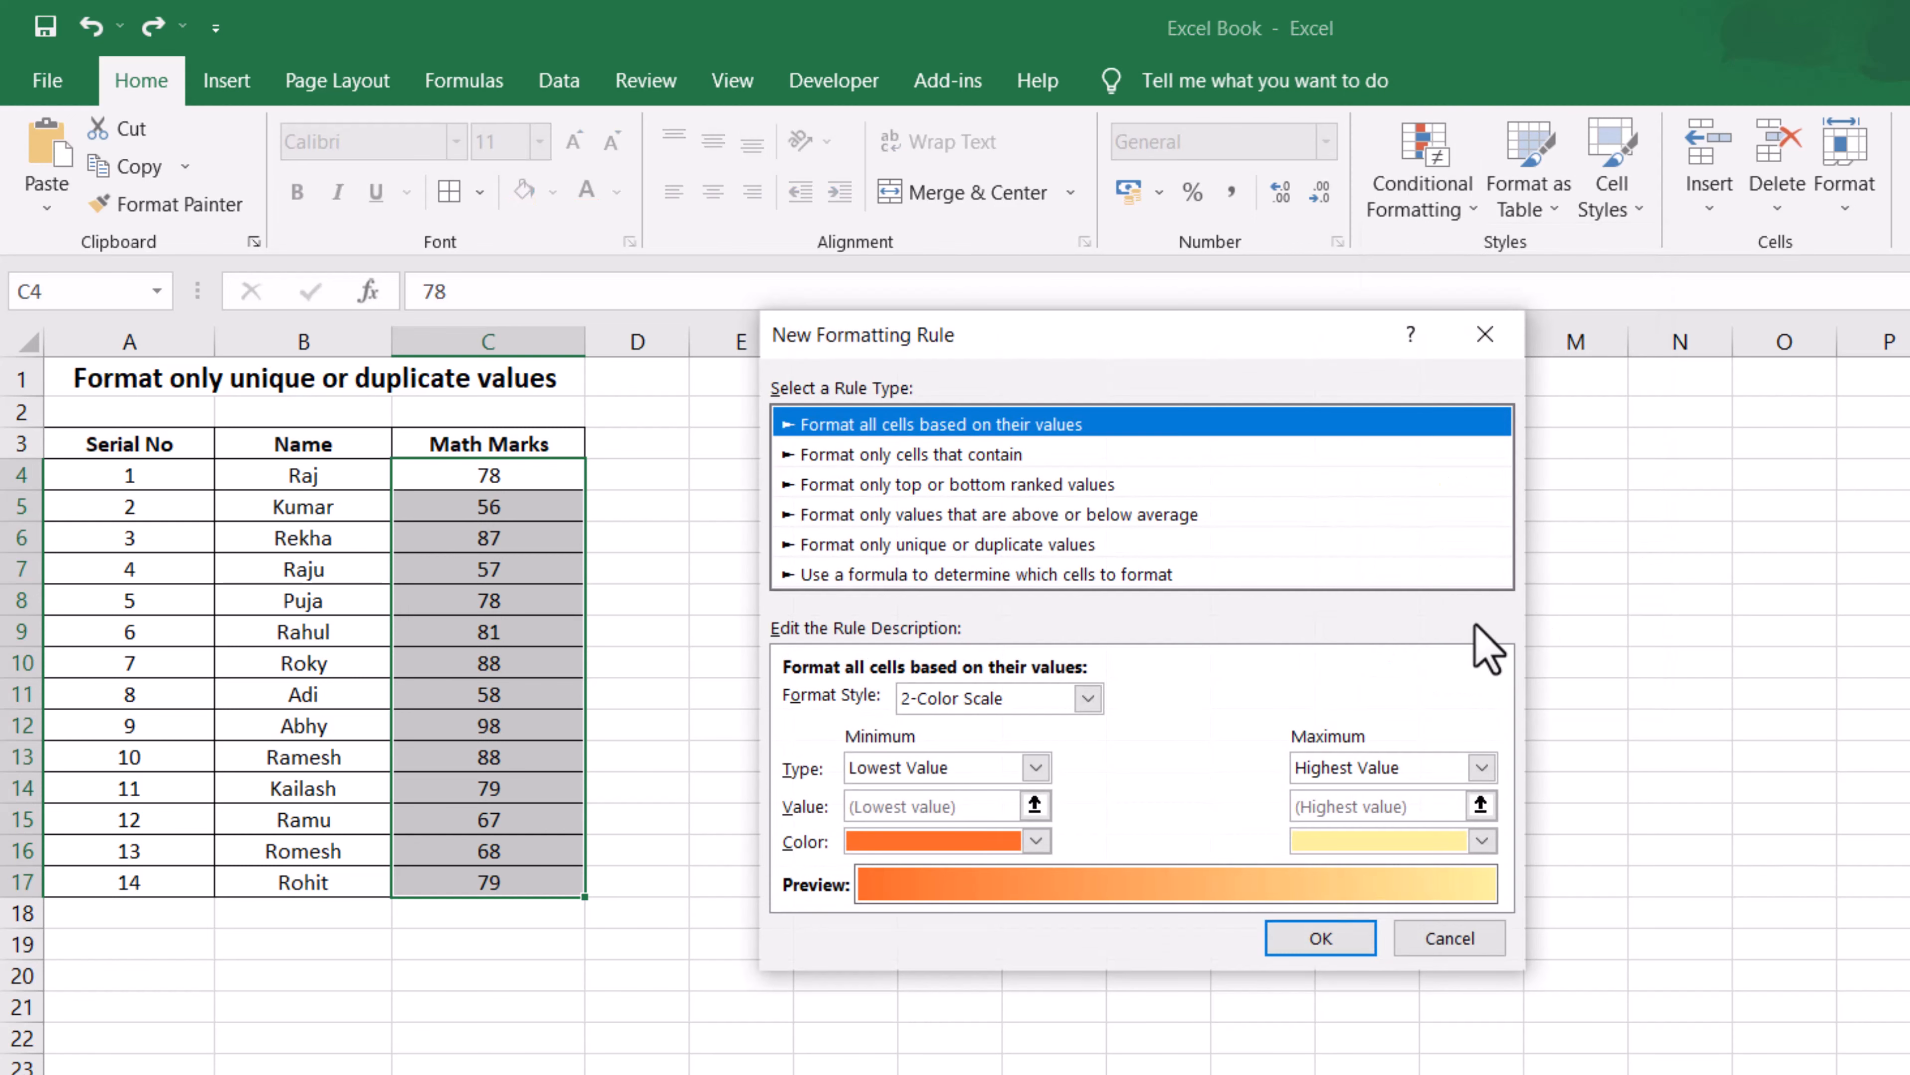
pyautogui.click(853, 545)
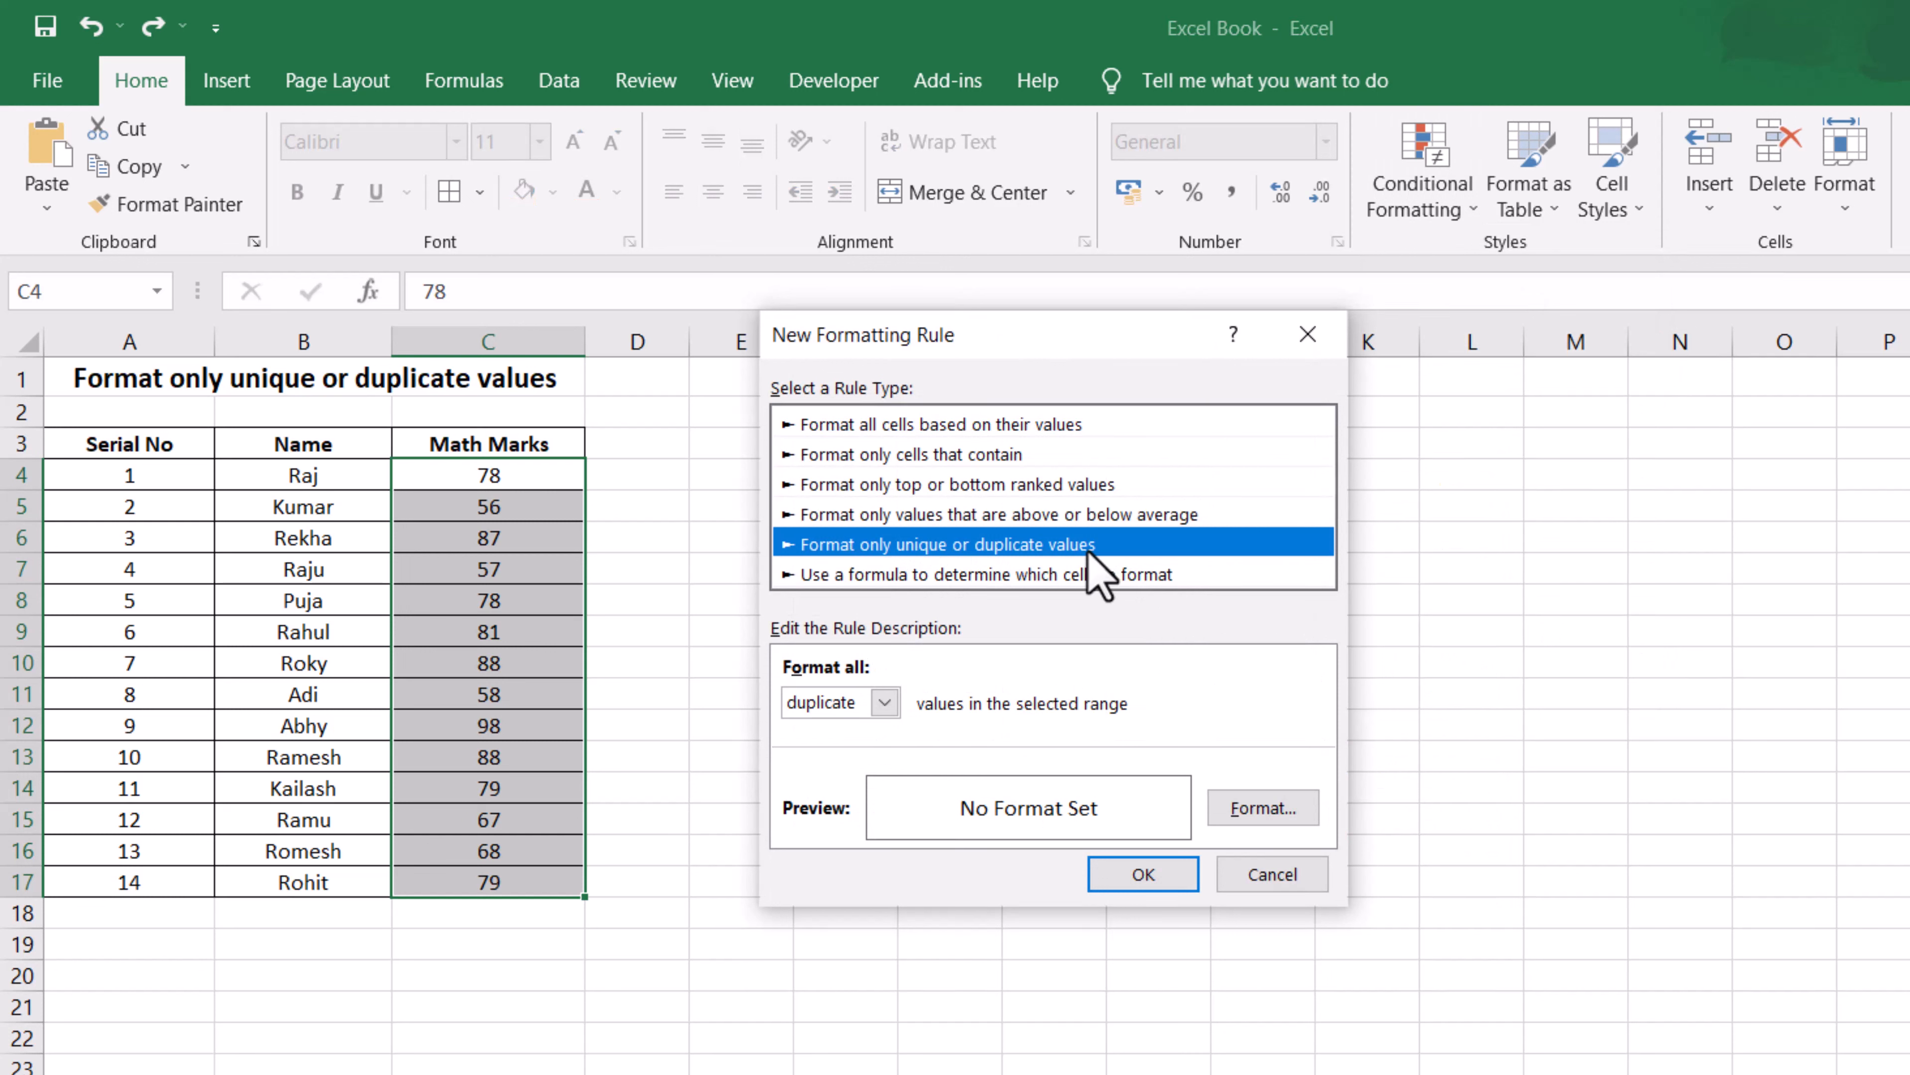
pyautogui.click(884, 704)
pyautogui.click(860, 762)
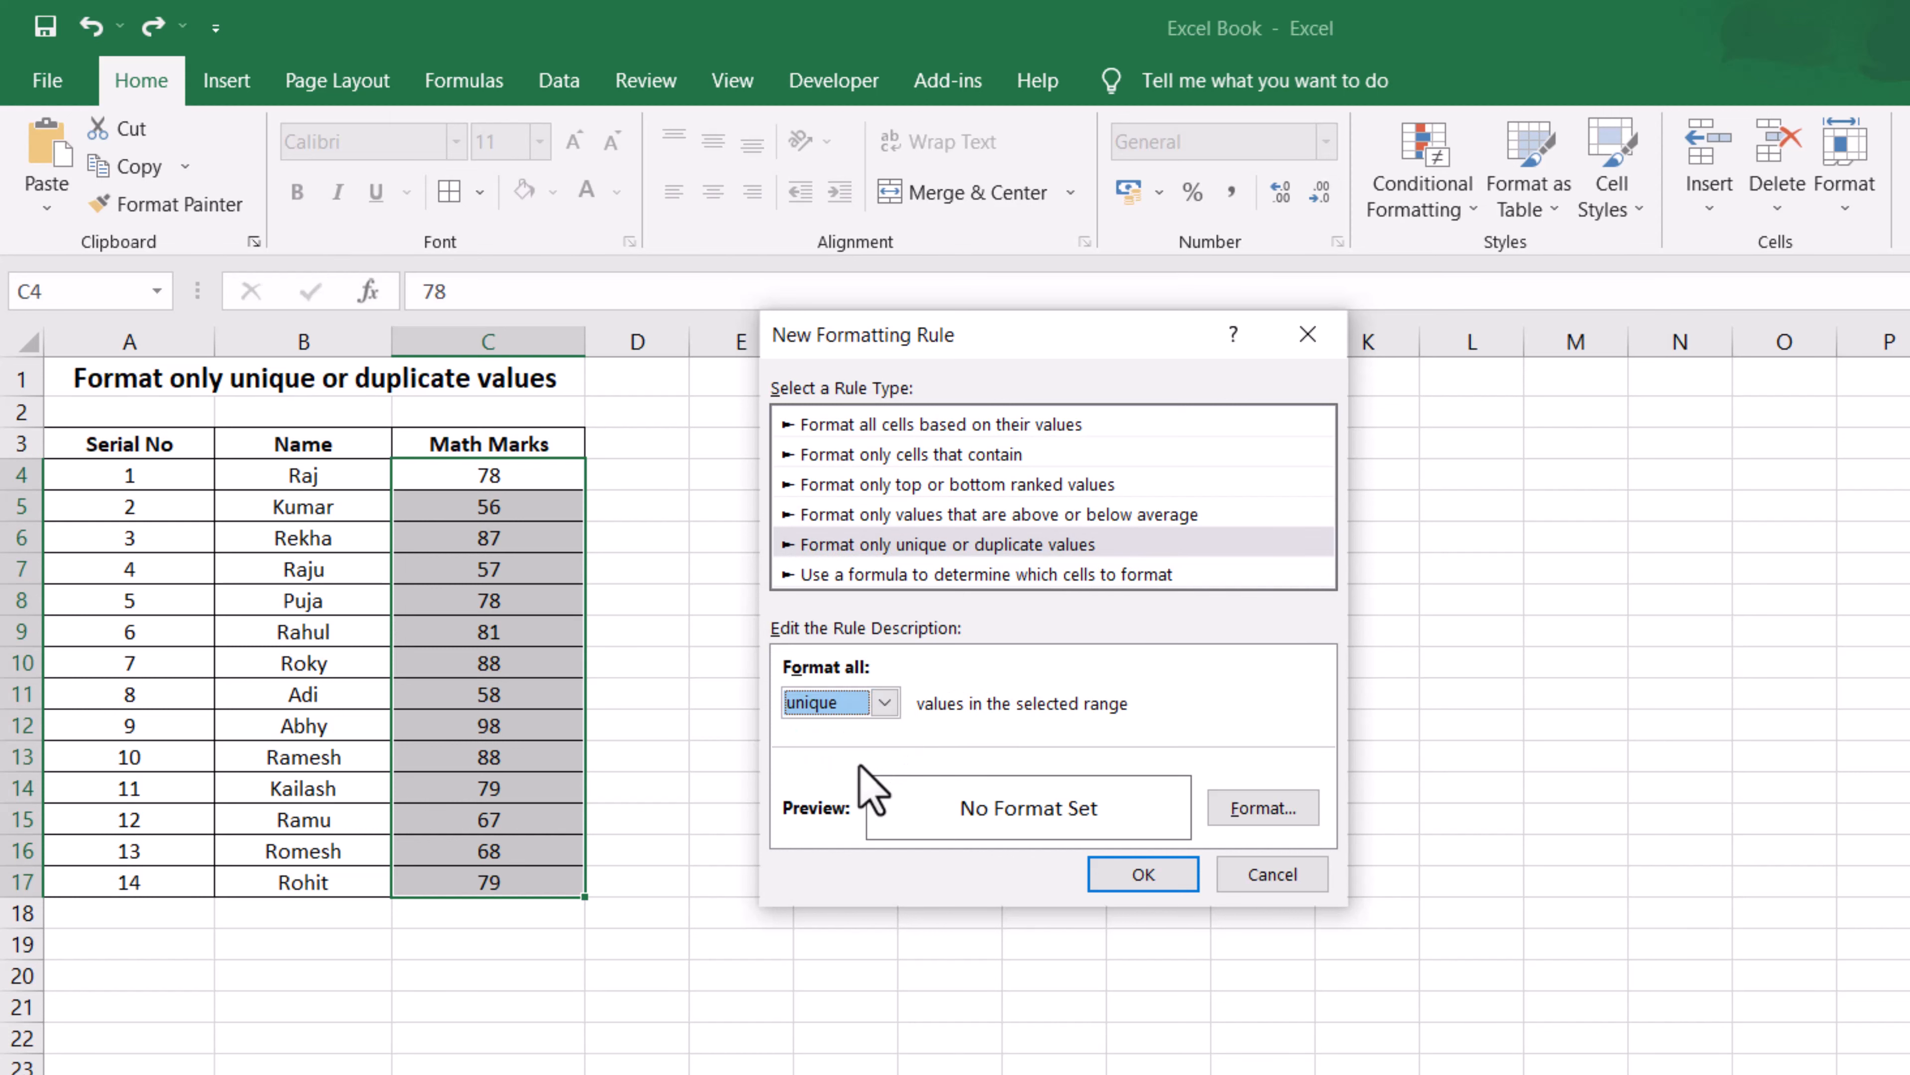
# Step: Give the unique-values rule the lightest blue fill and apply it to the Math Marks
pyautogui.click(1262, 809)
pyautogui.click(1004, 383)
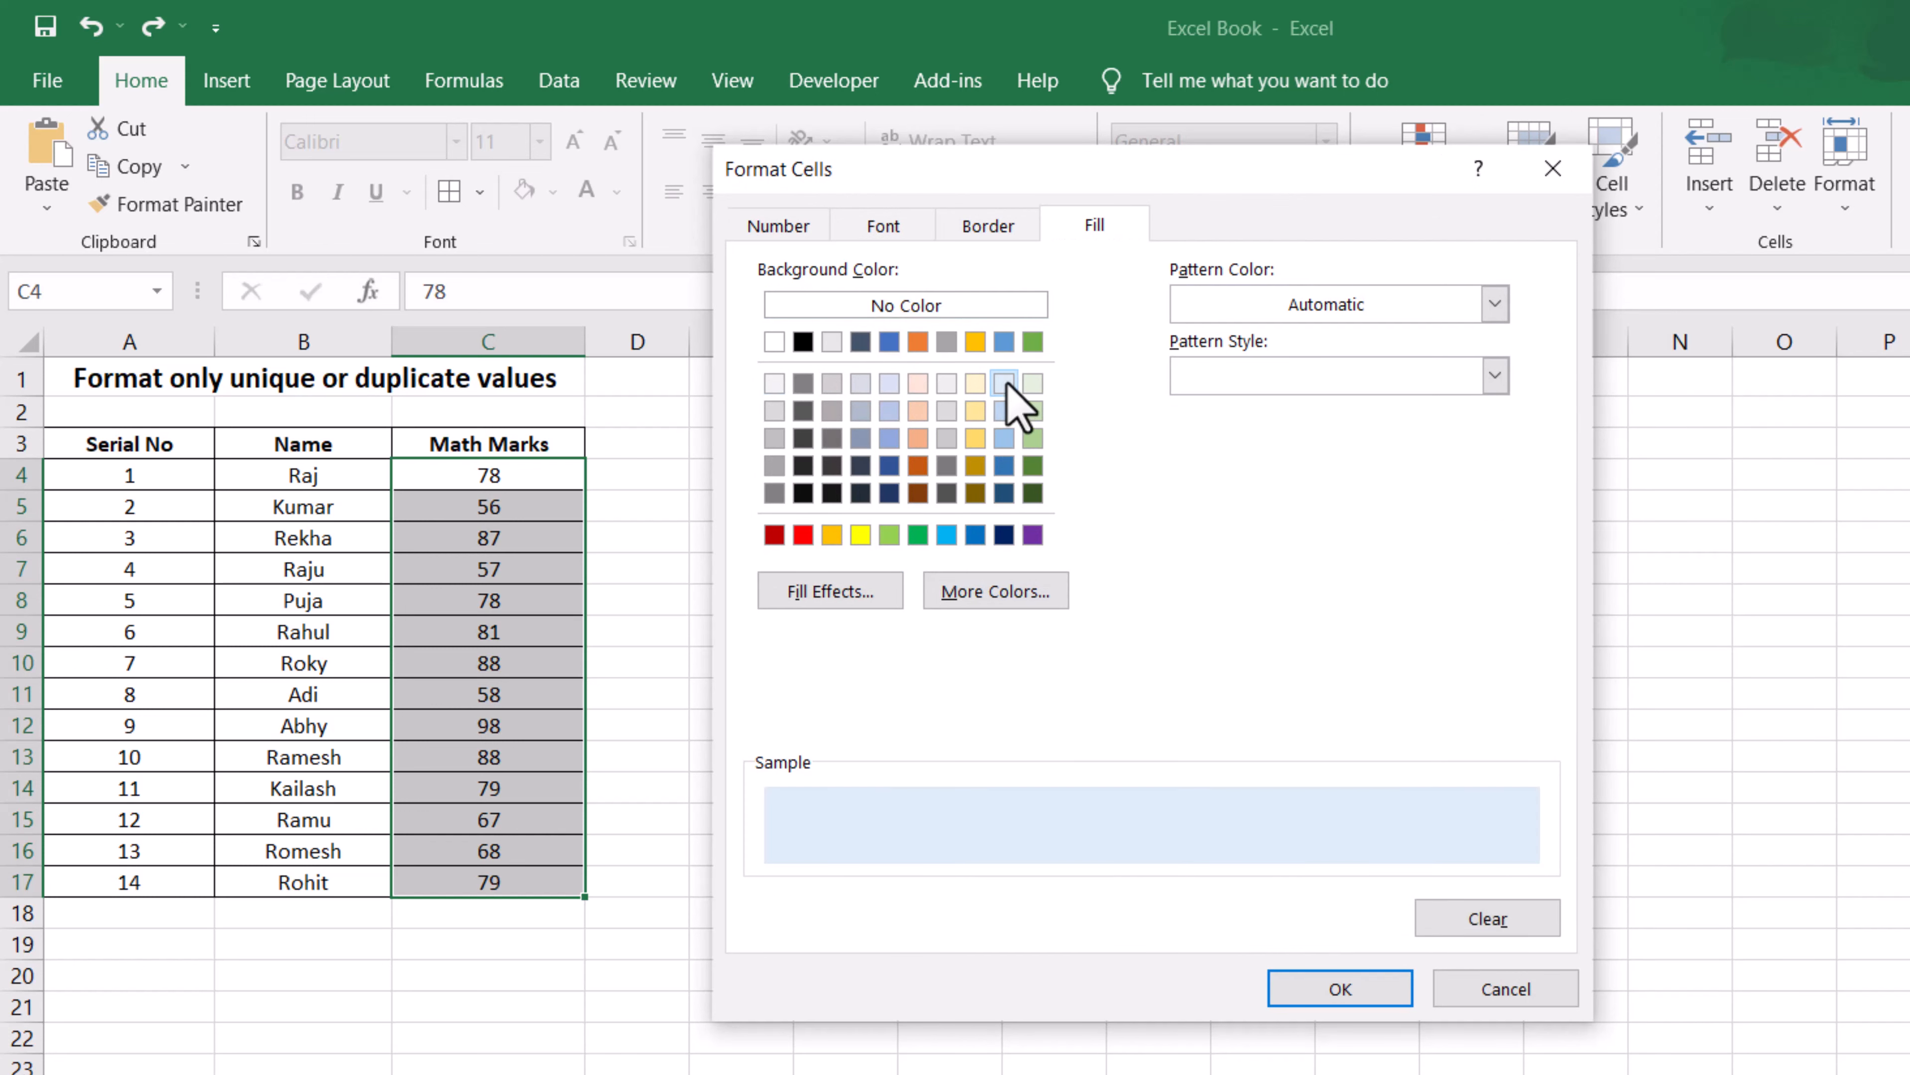
pyautogui.click(1323, 992)
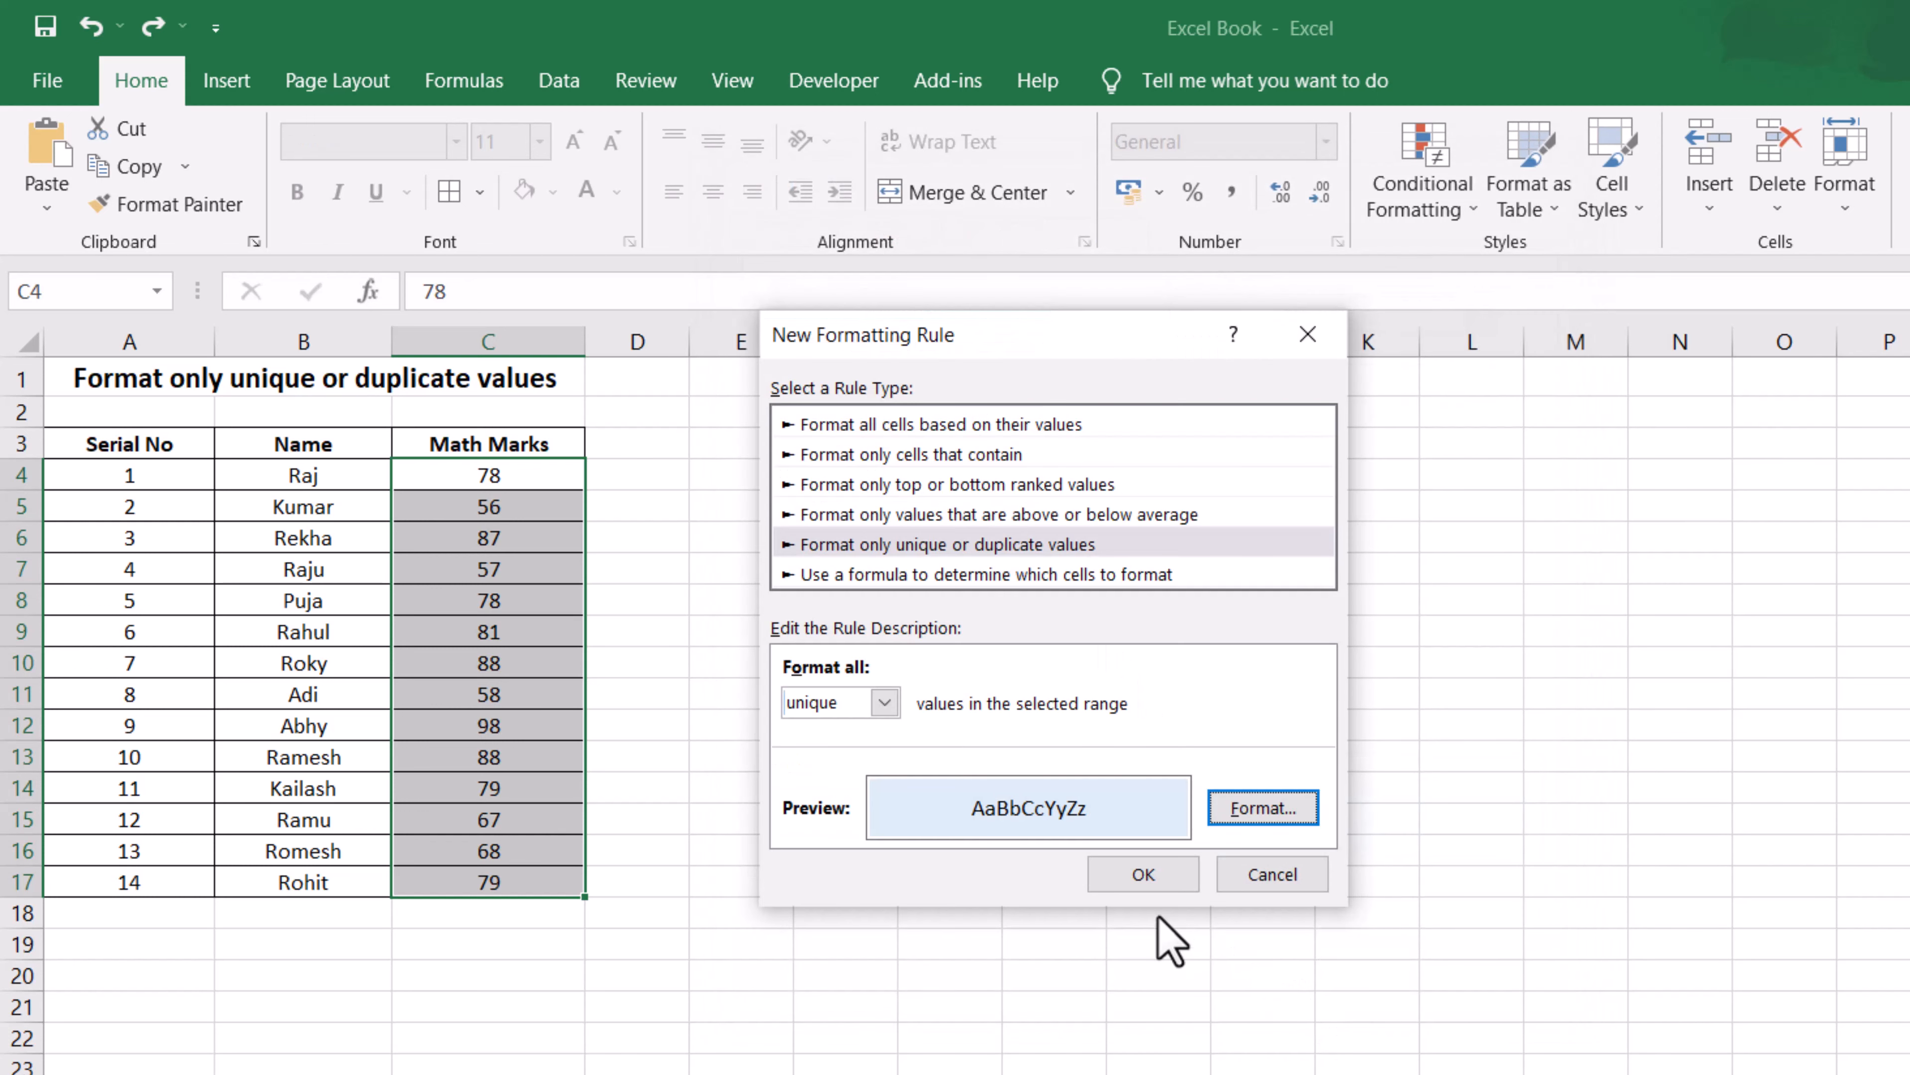
pyautogui.click(1144, 874)
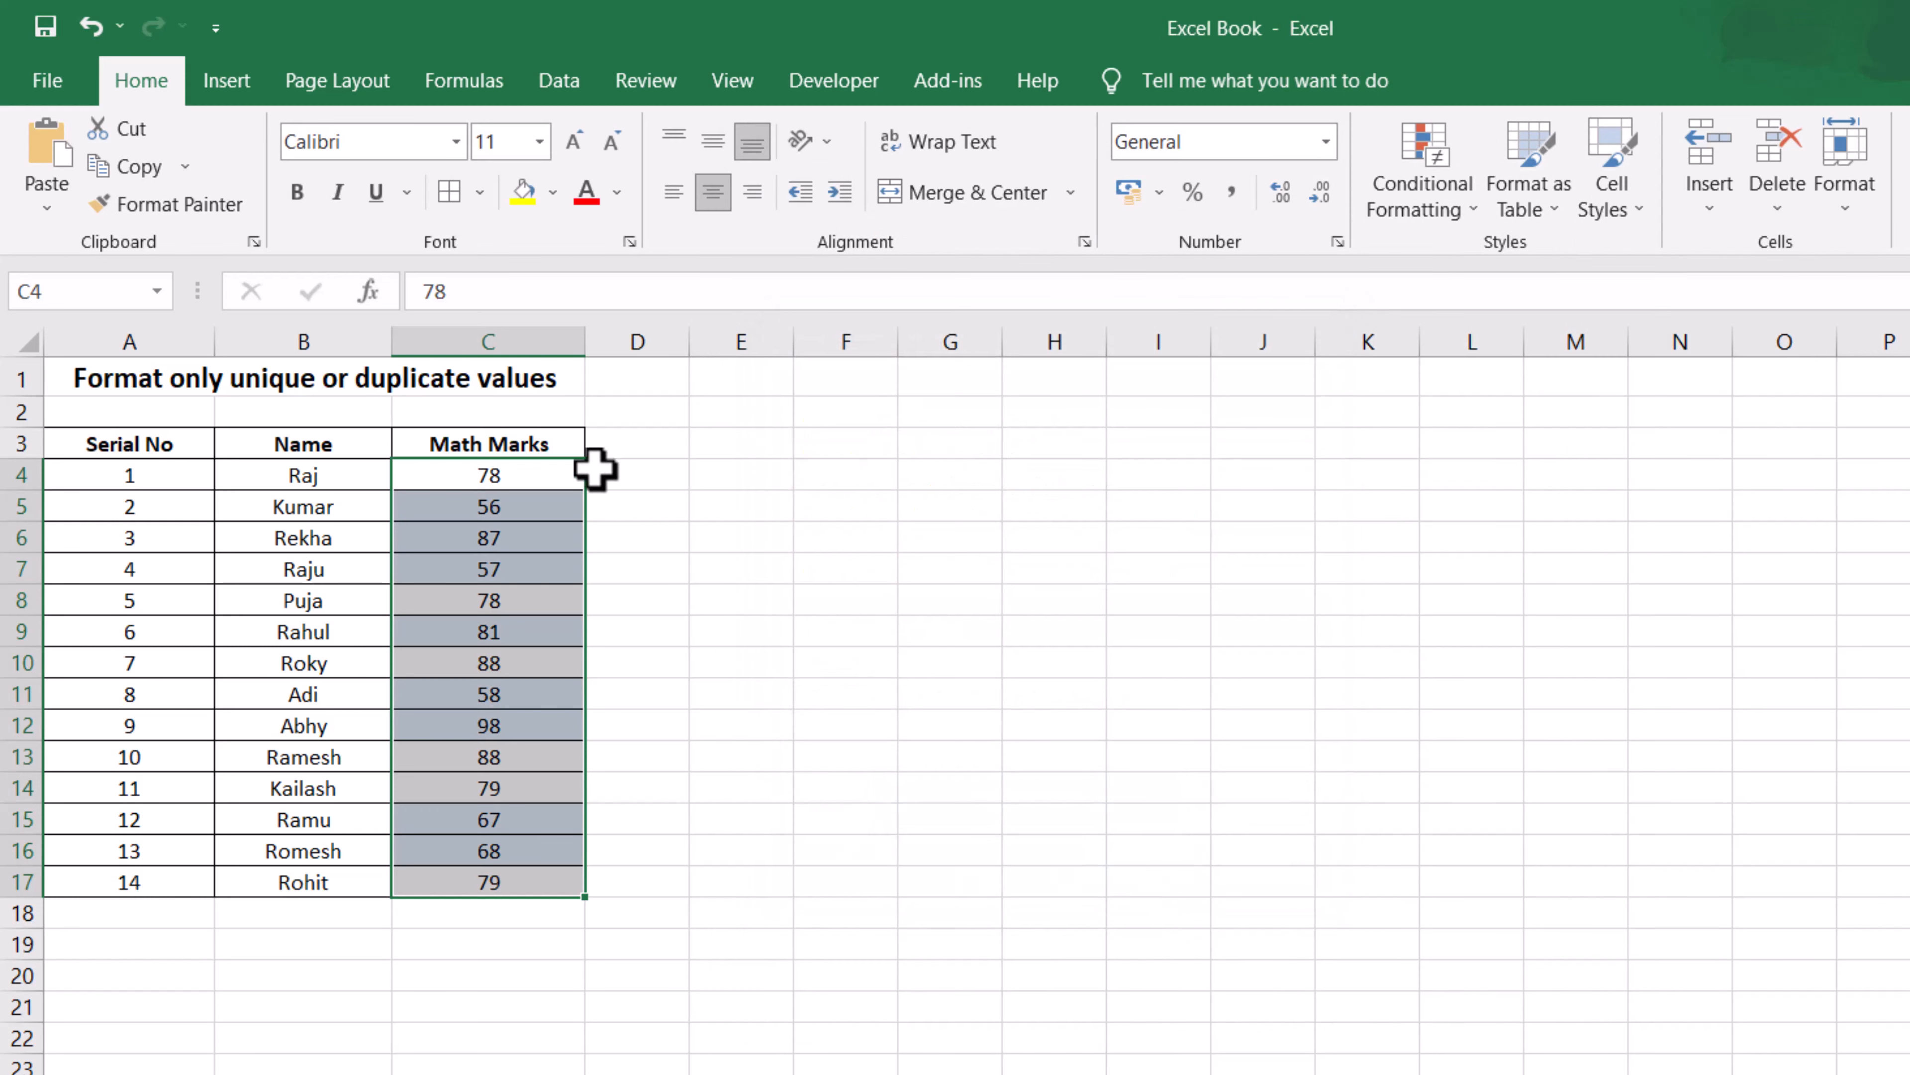
pyautogui.click(681, 751)
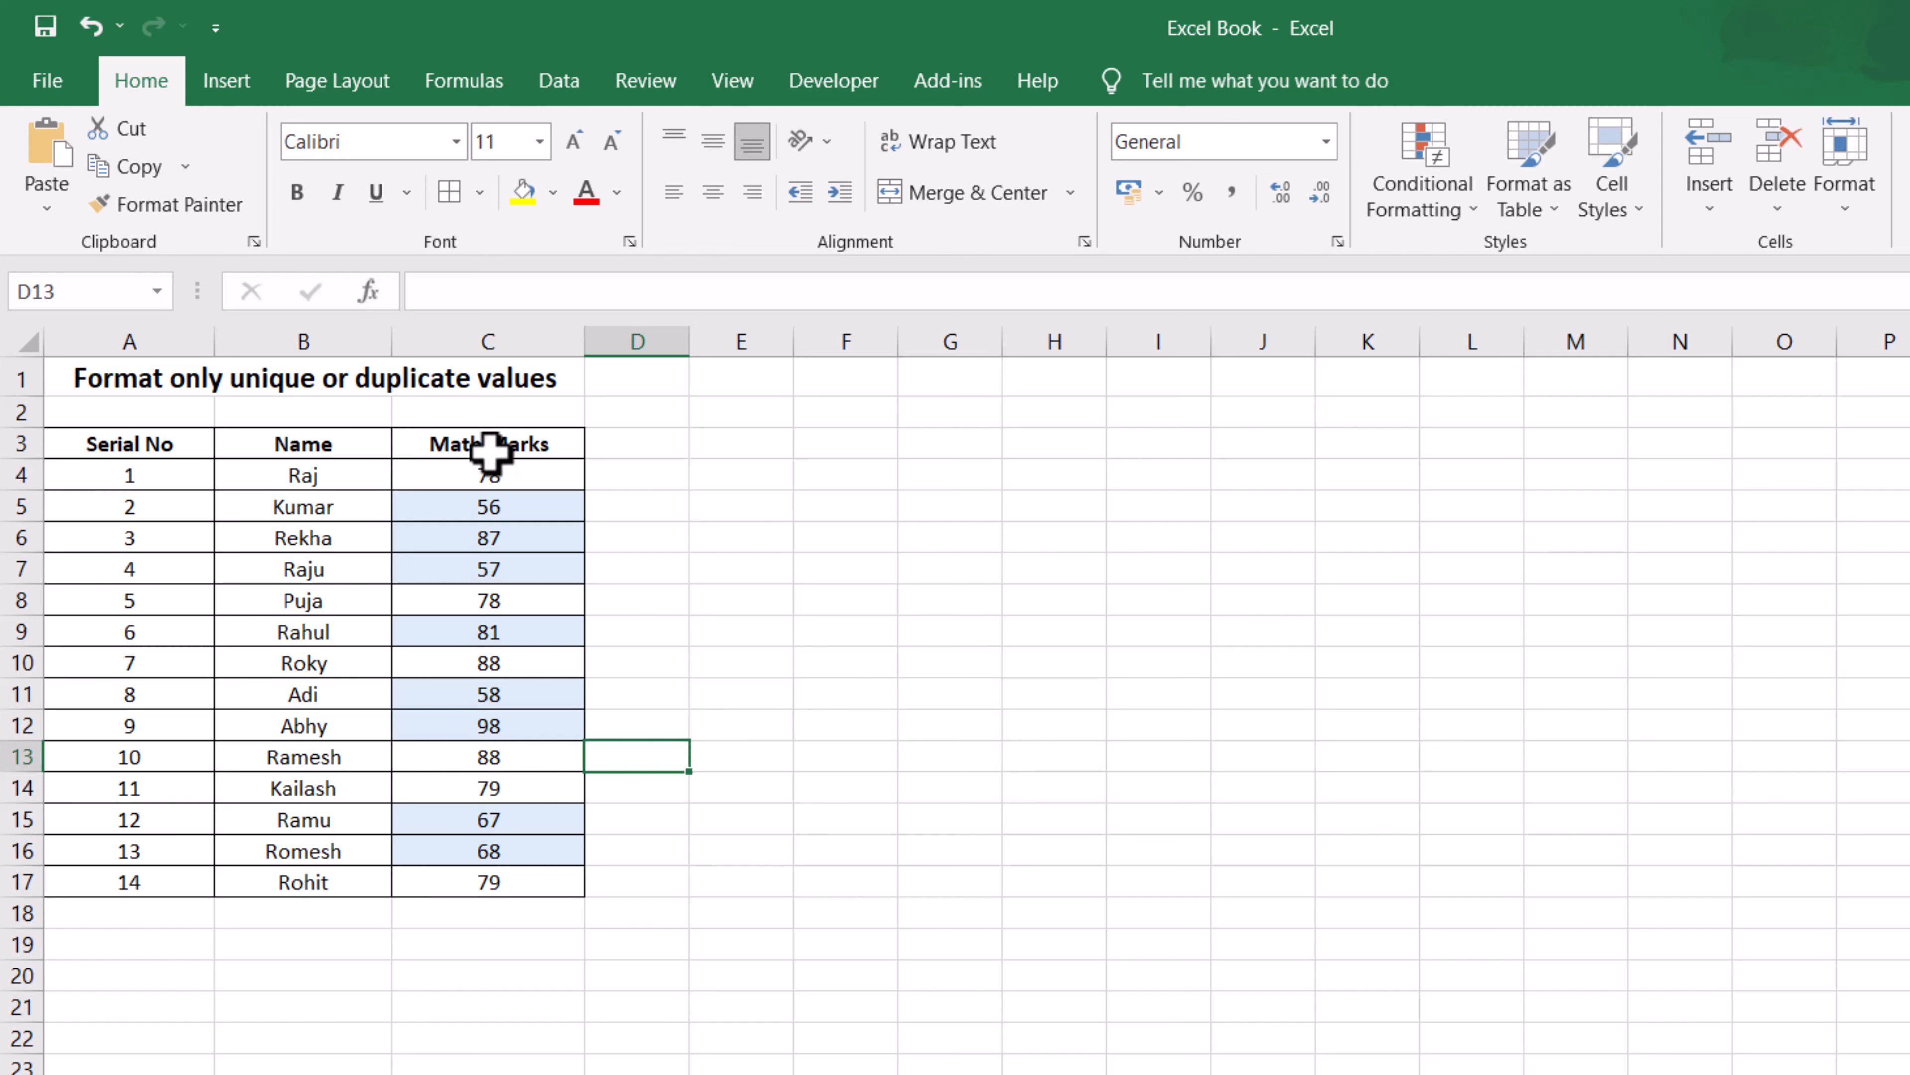
# Step: Compare the highlighted unique marks in the Math Marks column with the repeated marks in C4, C8, C13, C14 and C17
pyautogui.moveTo(498, 509); pyautogui.dragTo(499, 575)
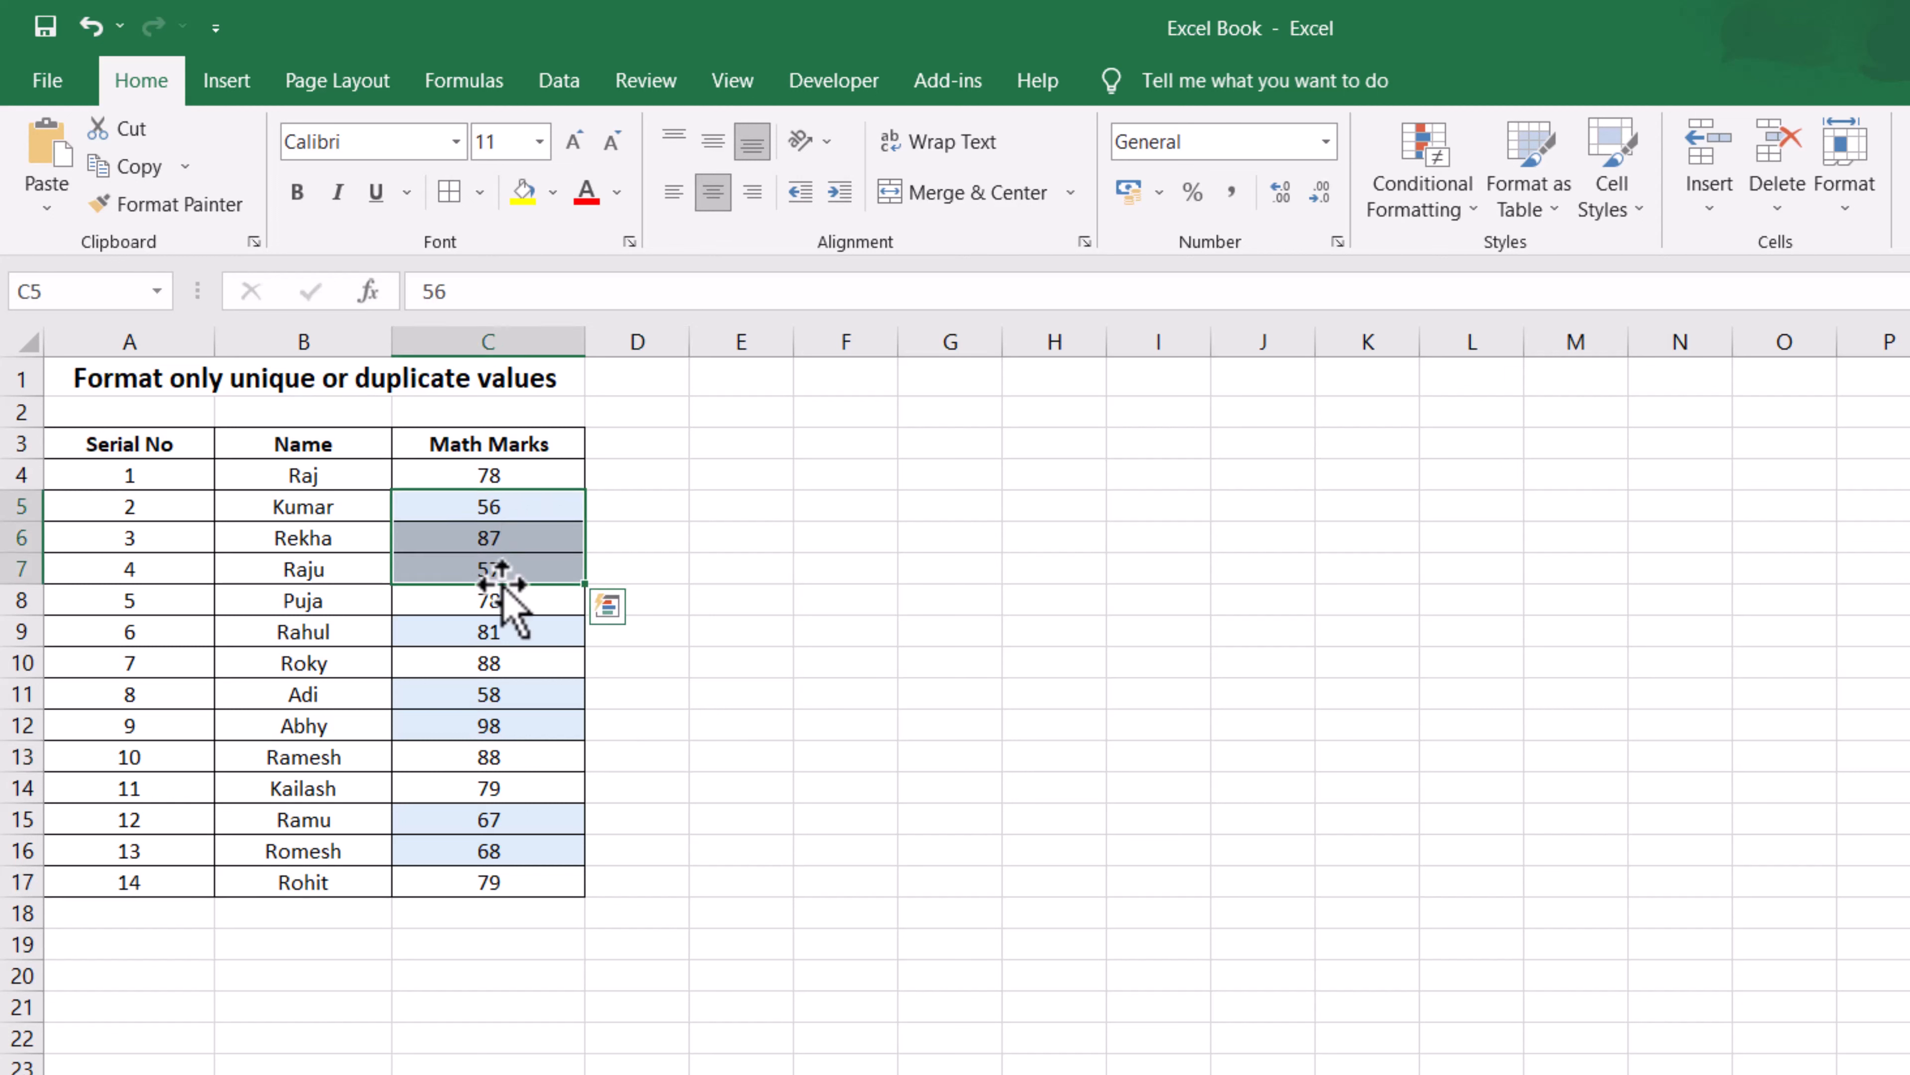
pyautogui.moveTo(521, 694)
pyautogui.mouseDown()
pyautogui.moveTo(519, 749)
pyautogui.moveTo(523, 724)
pyautogui.mouseUp()
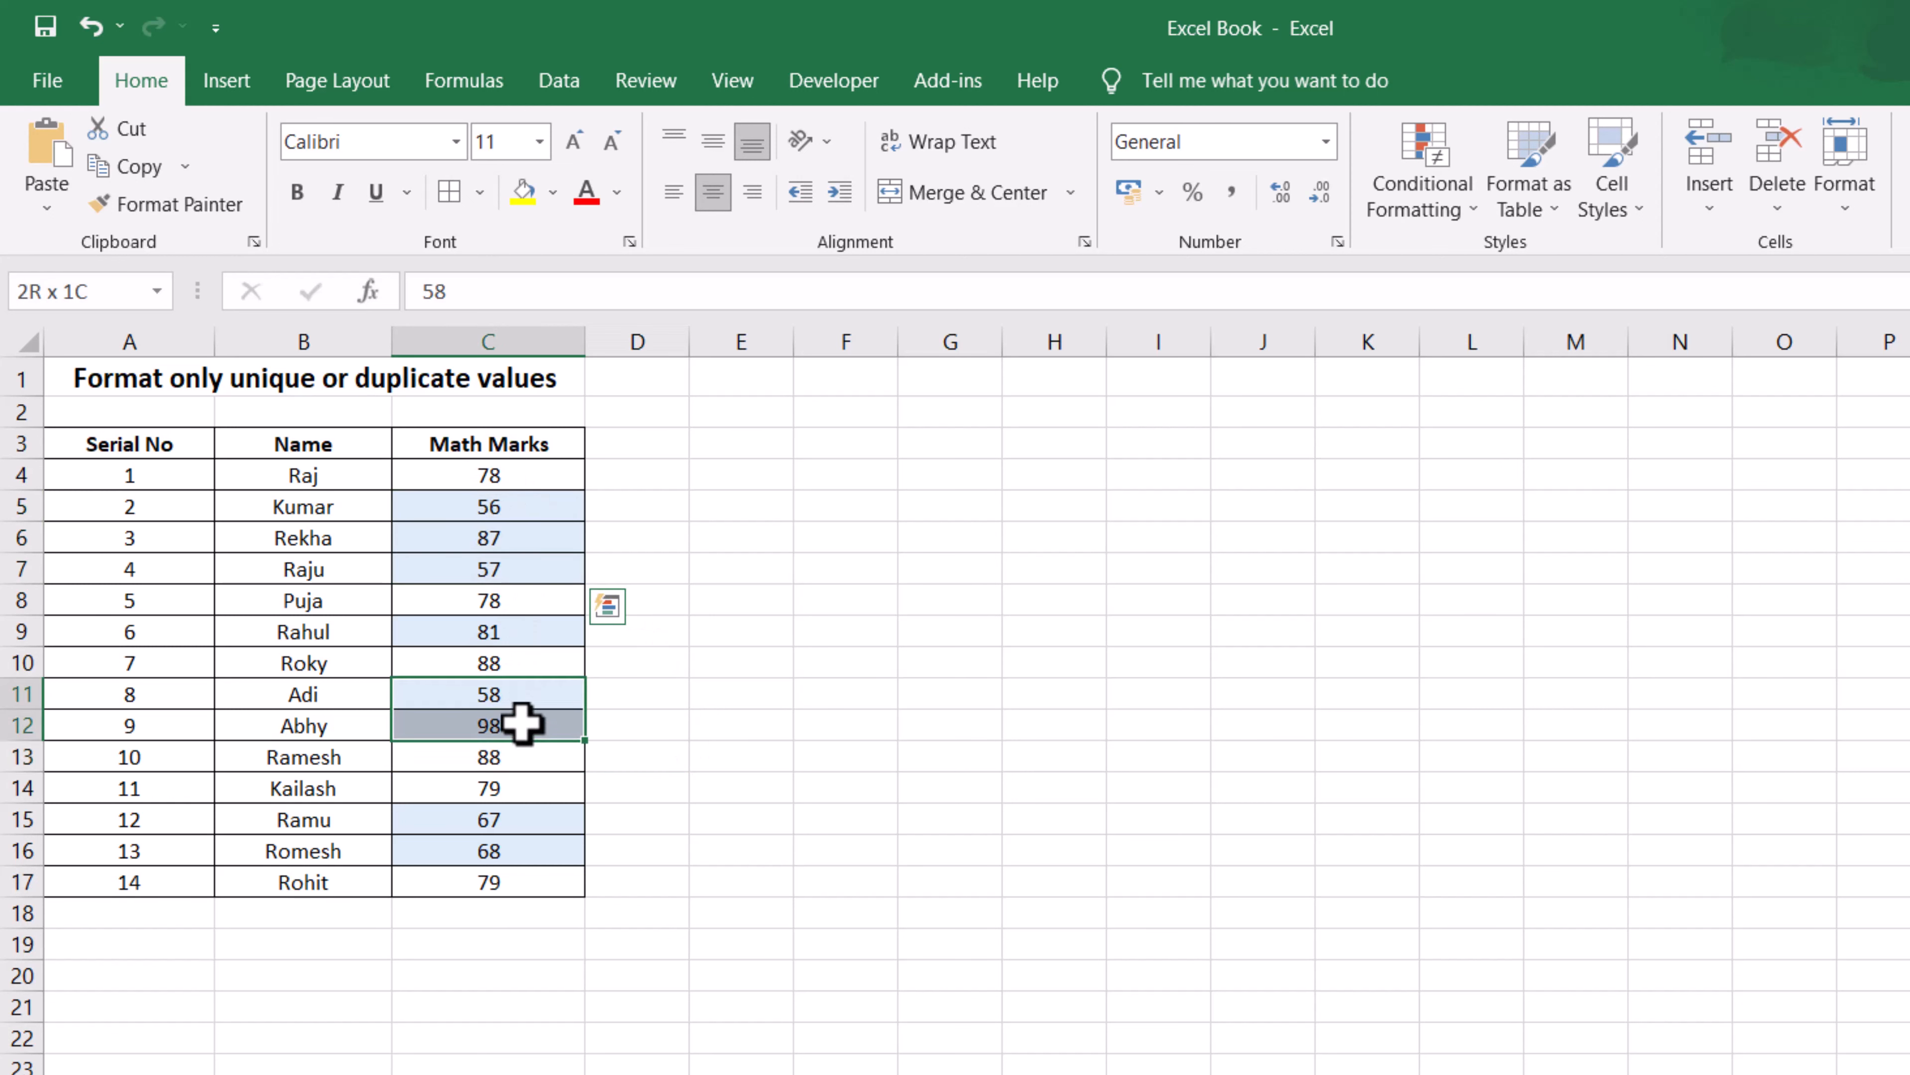
pyautogui.click(733, 715)
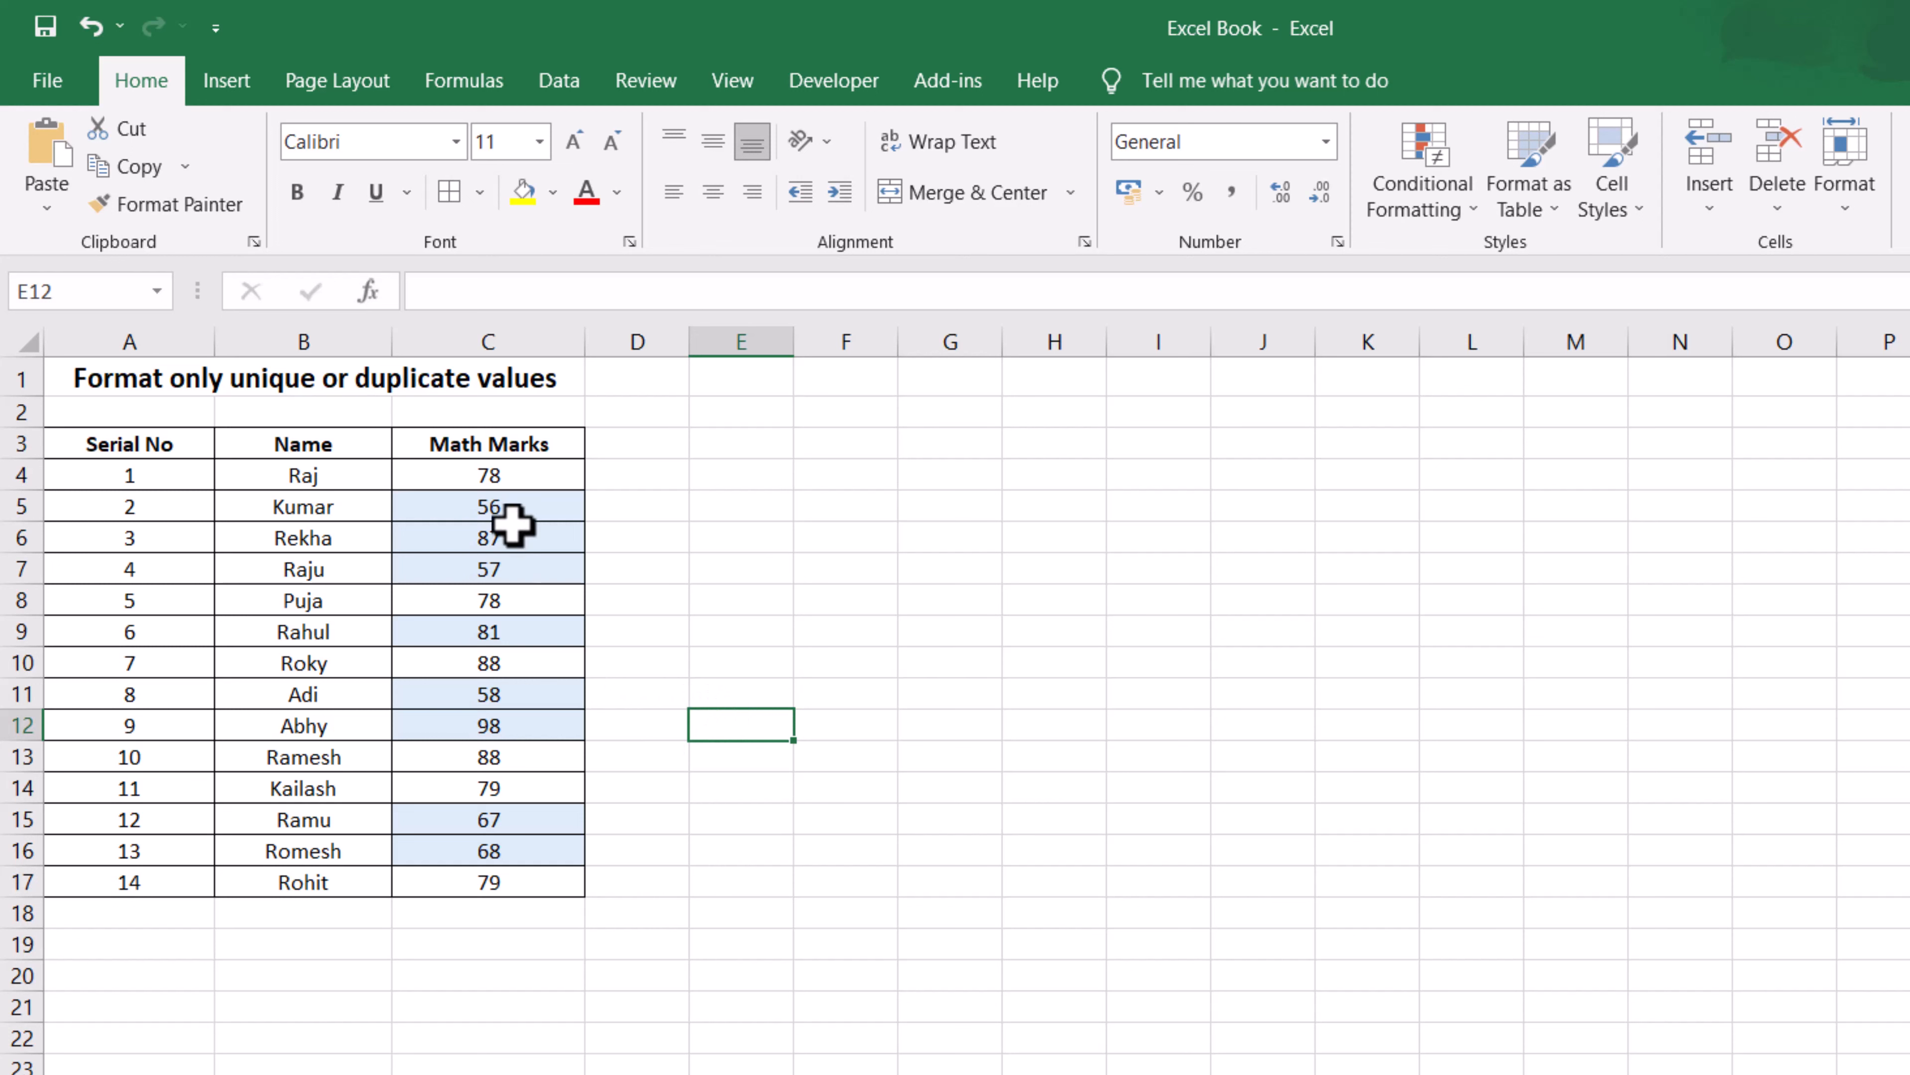
pyautogui.click(515, 474)
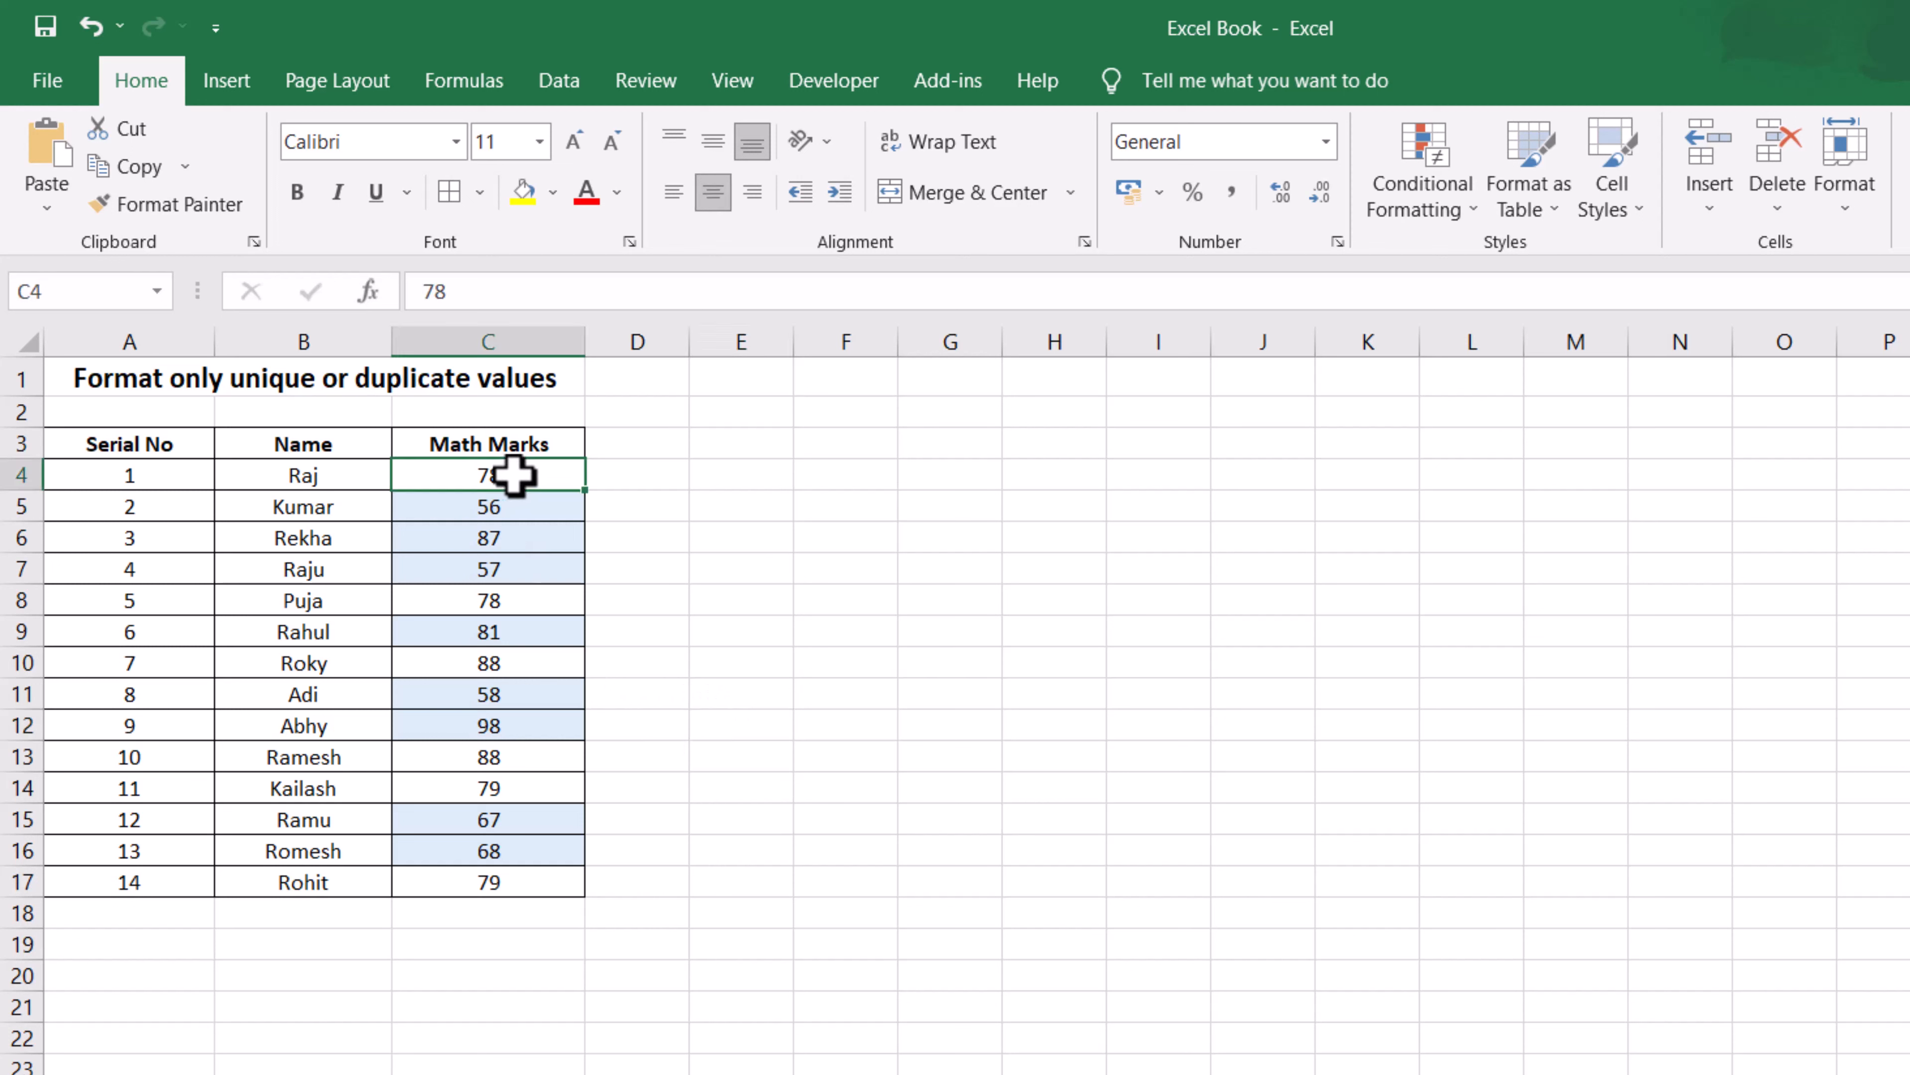
pyautogui.click(519, 600)
pyautogui.click(519, 757)
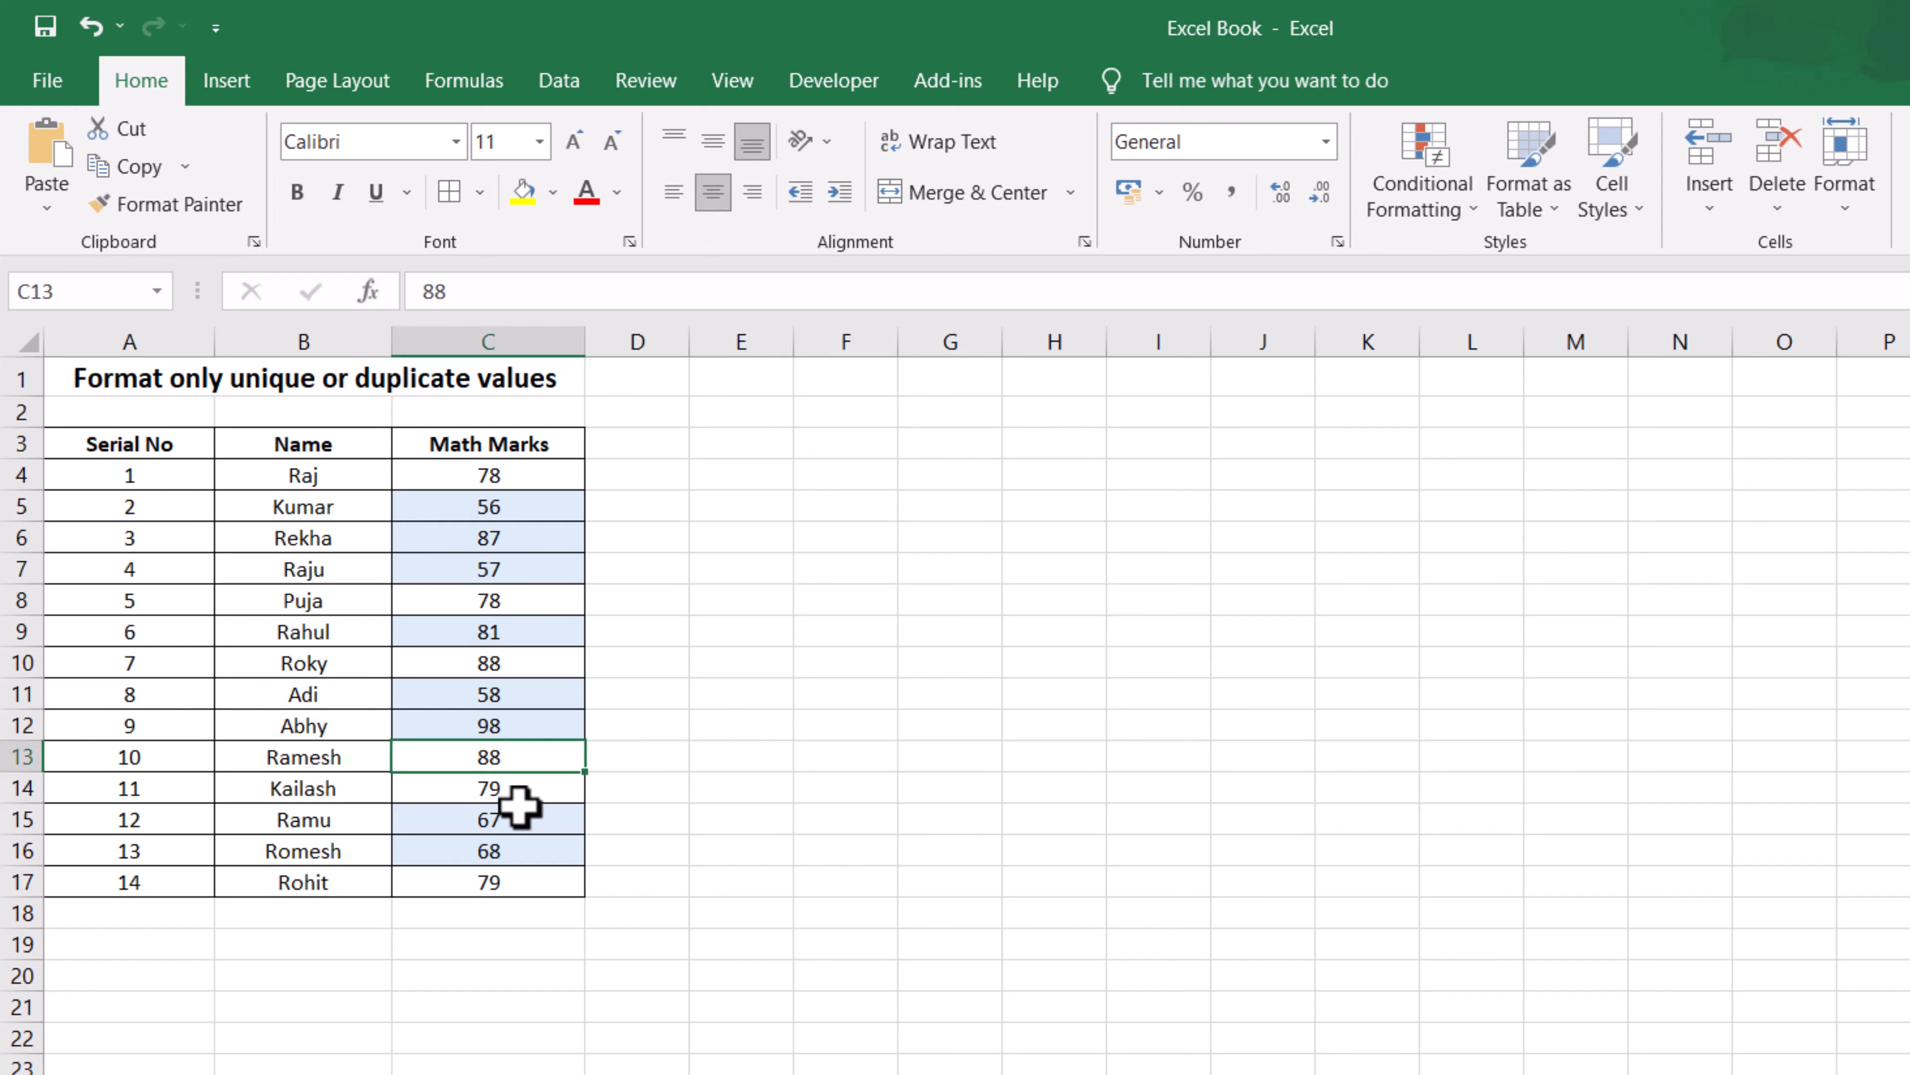
pyautogui.click(522, 792)
pyautogui.click(508, 882)
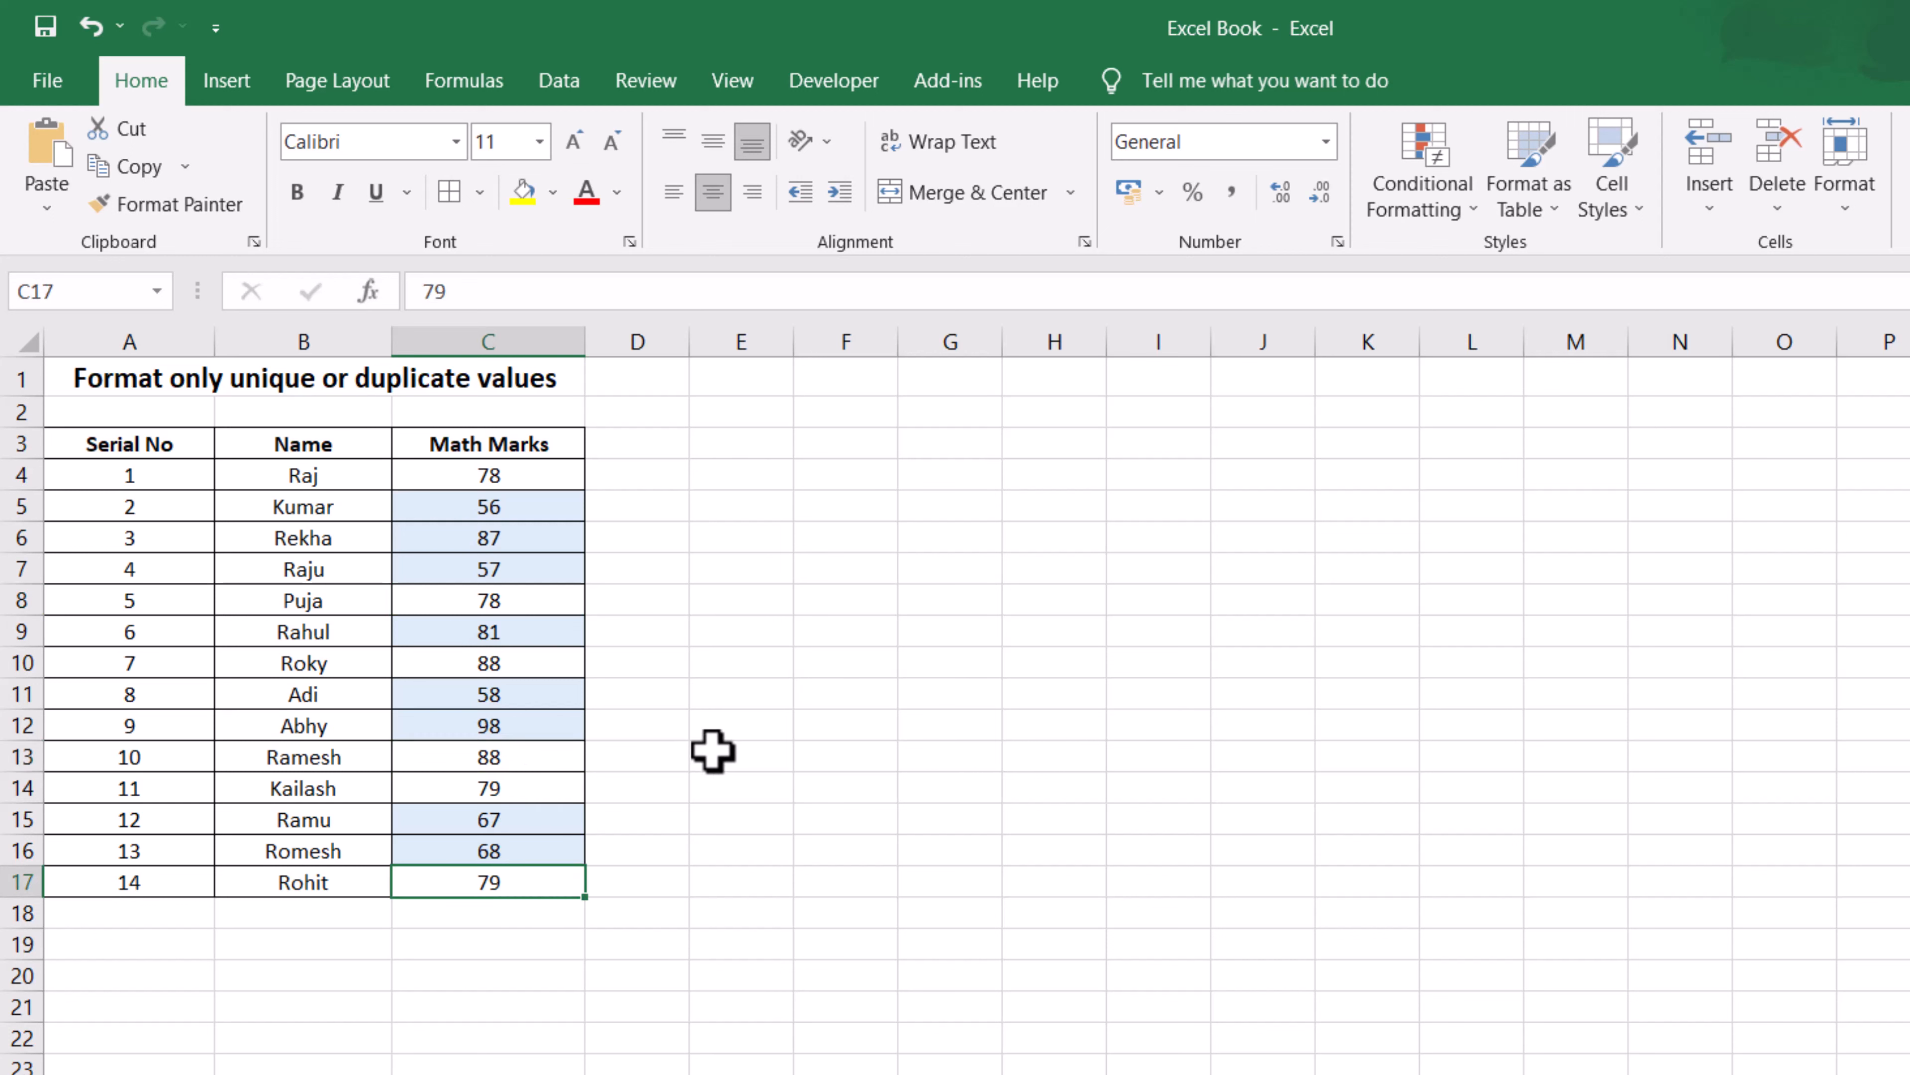
pyautogui.click(529, 473)
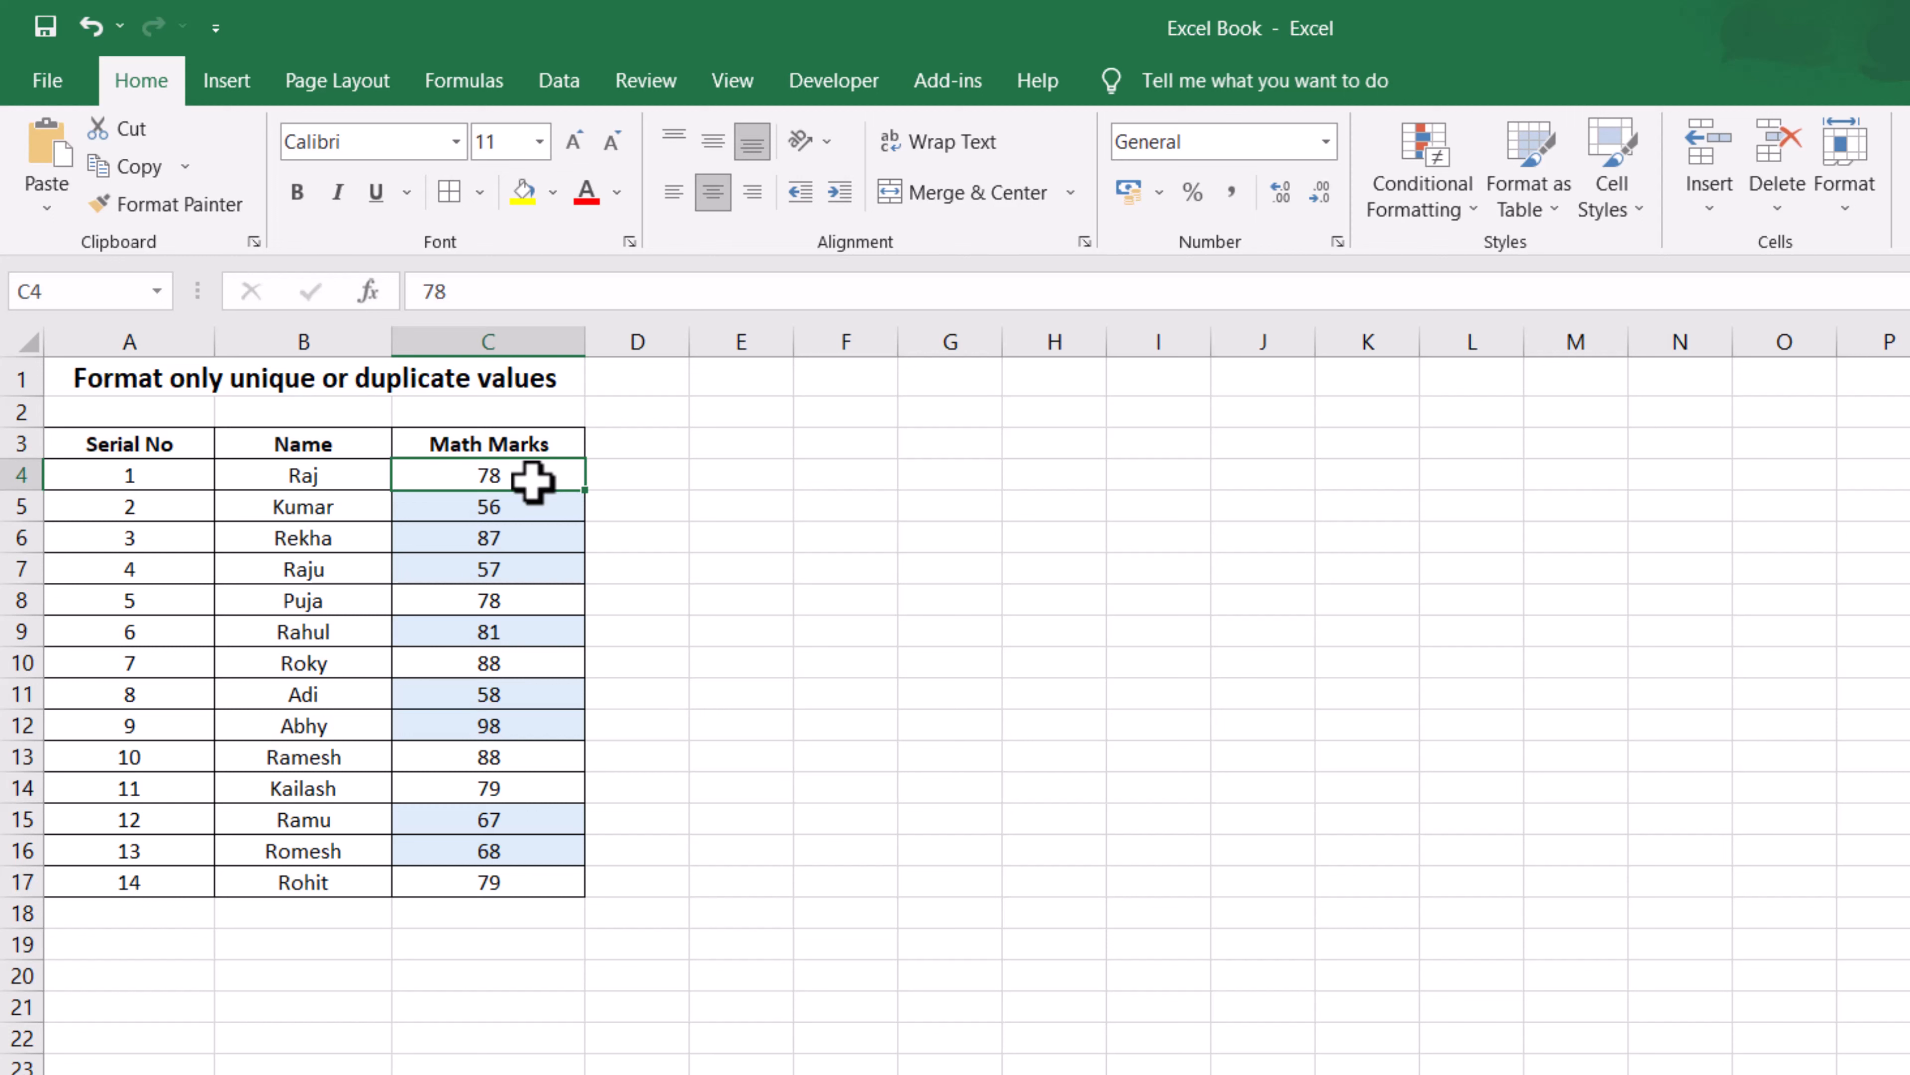
pyautogui.press('Down')
pyautogui.press('Right')
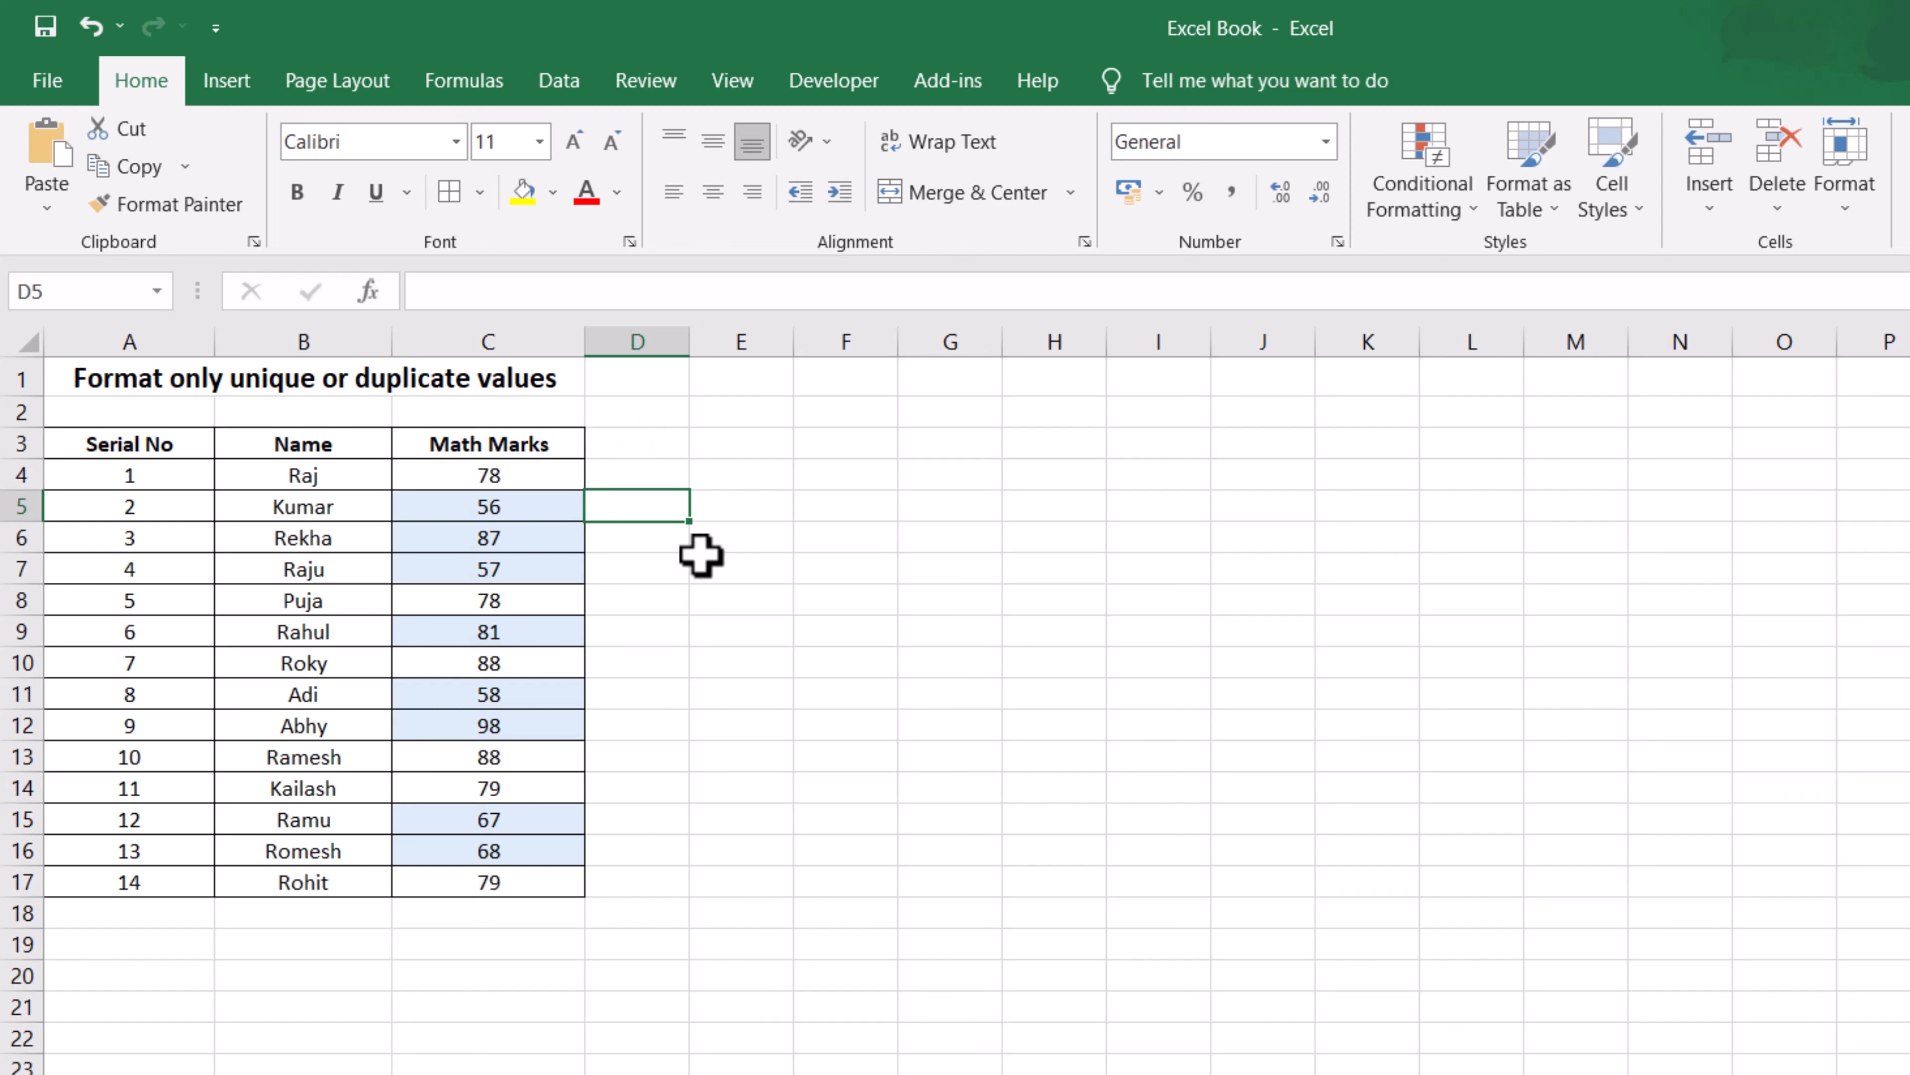
# Step: Start a new conditional formatting rule for the Name cells B4:B17 that formats only unique values
pyautogui.moveTo(307, 478); pyautogui.dragTo(311, 880)
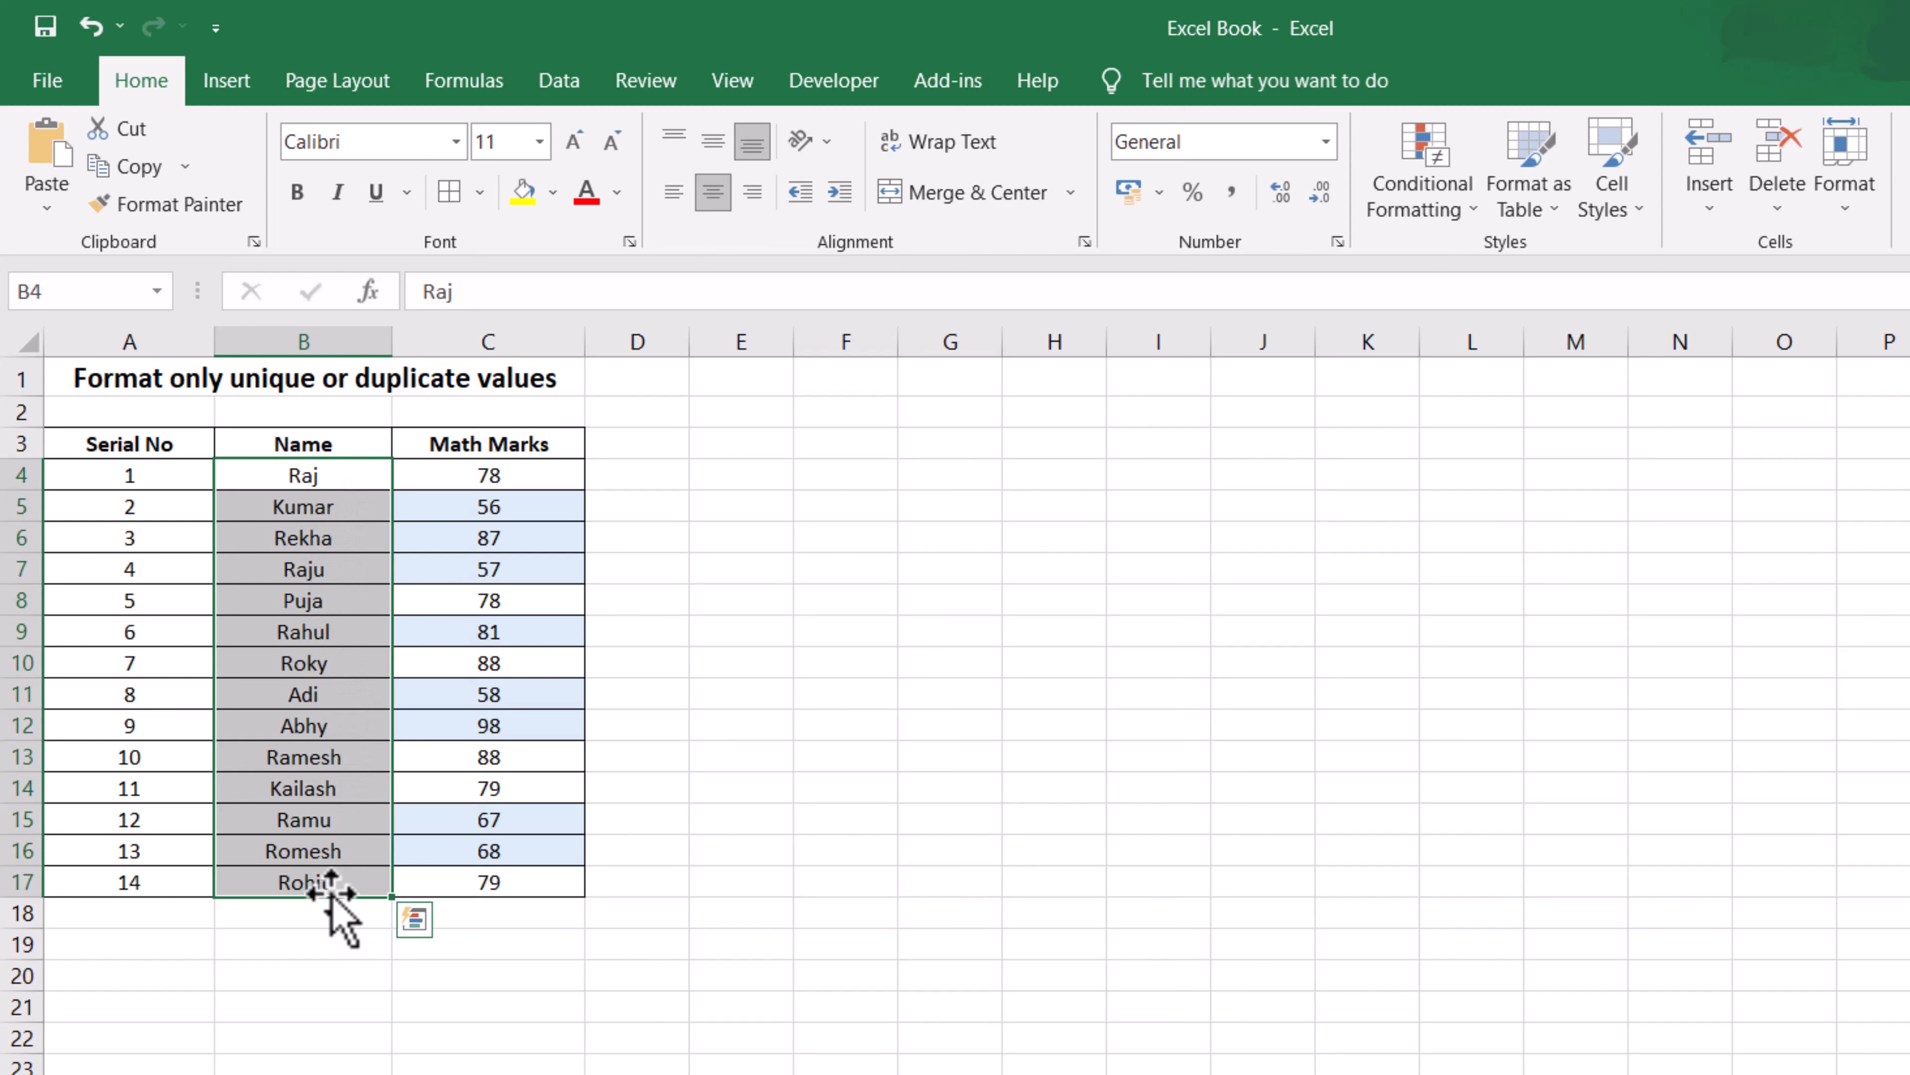
pyautogui.click(1423, 237)
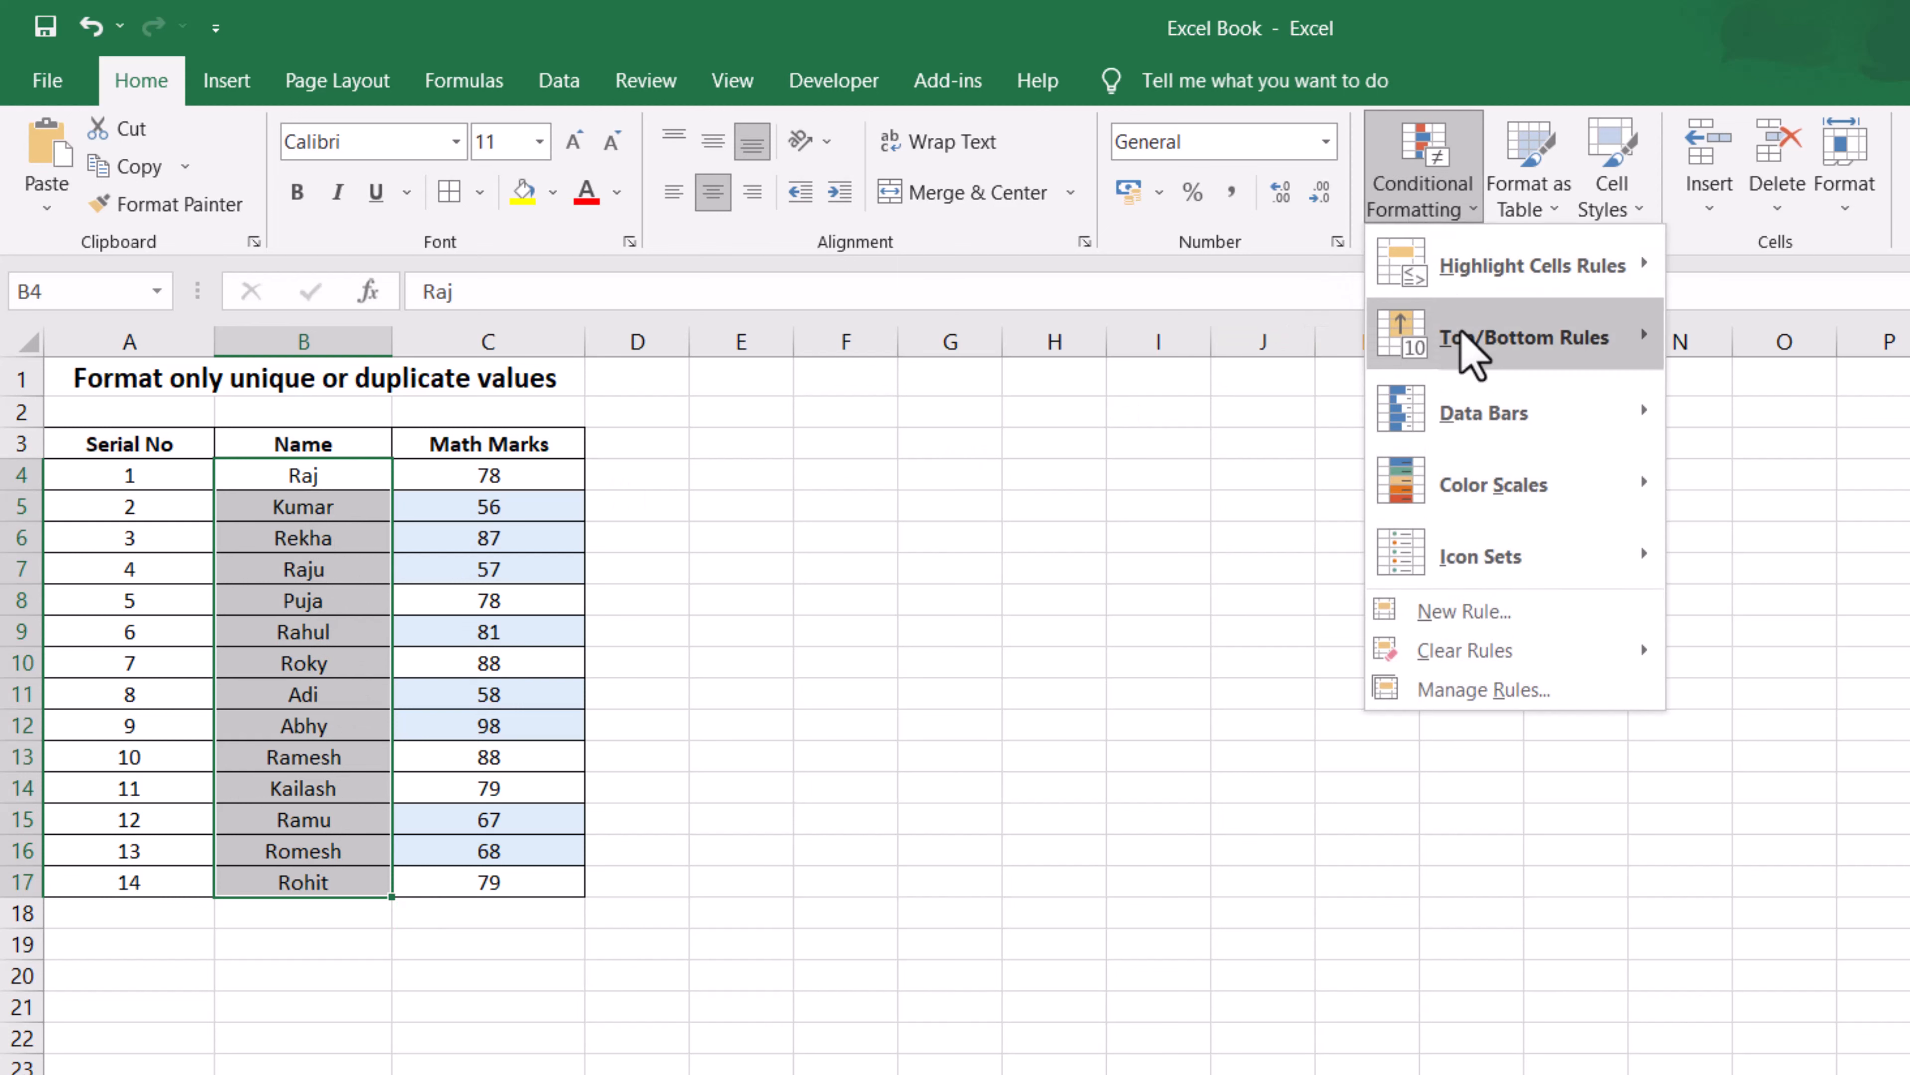
pyautogui.click(1525, 622)
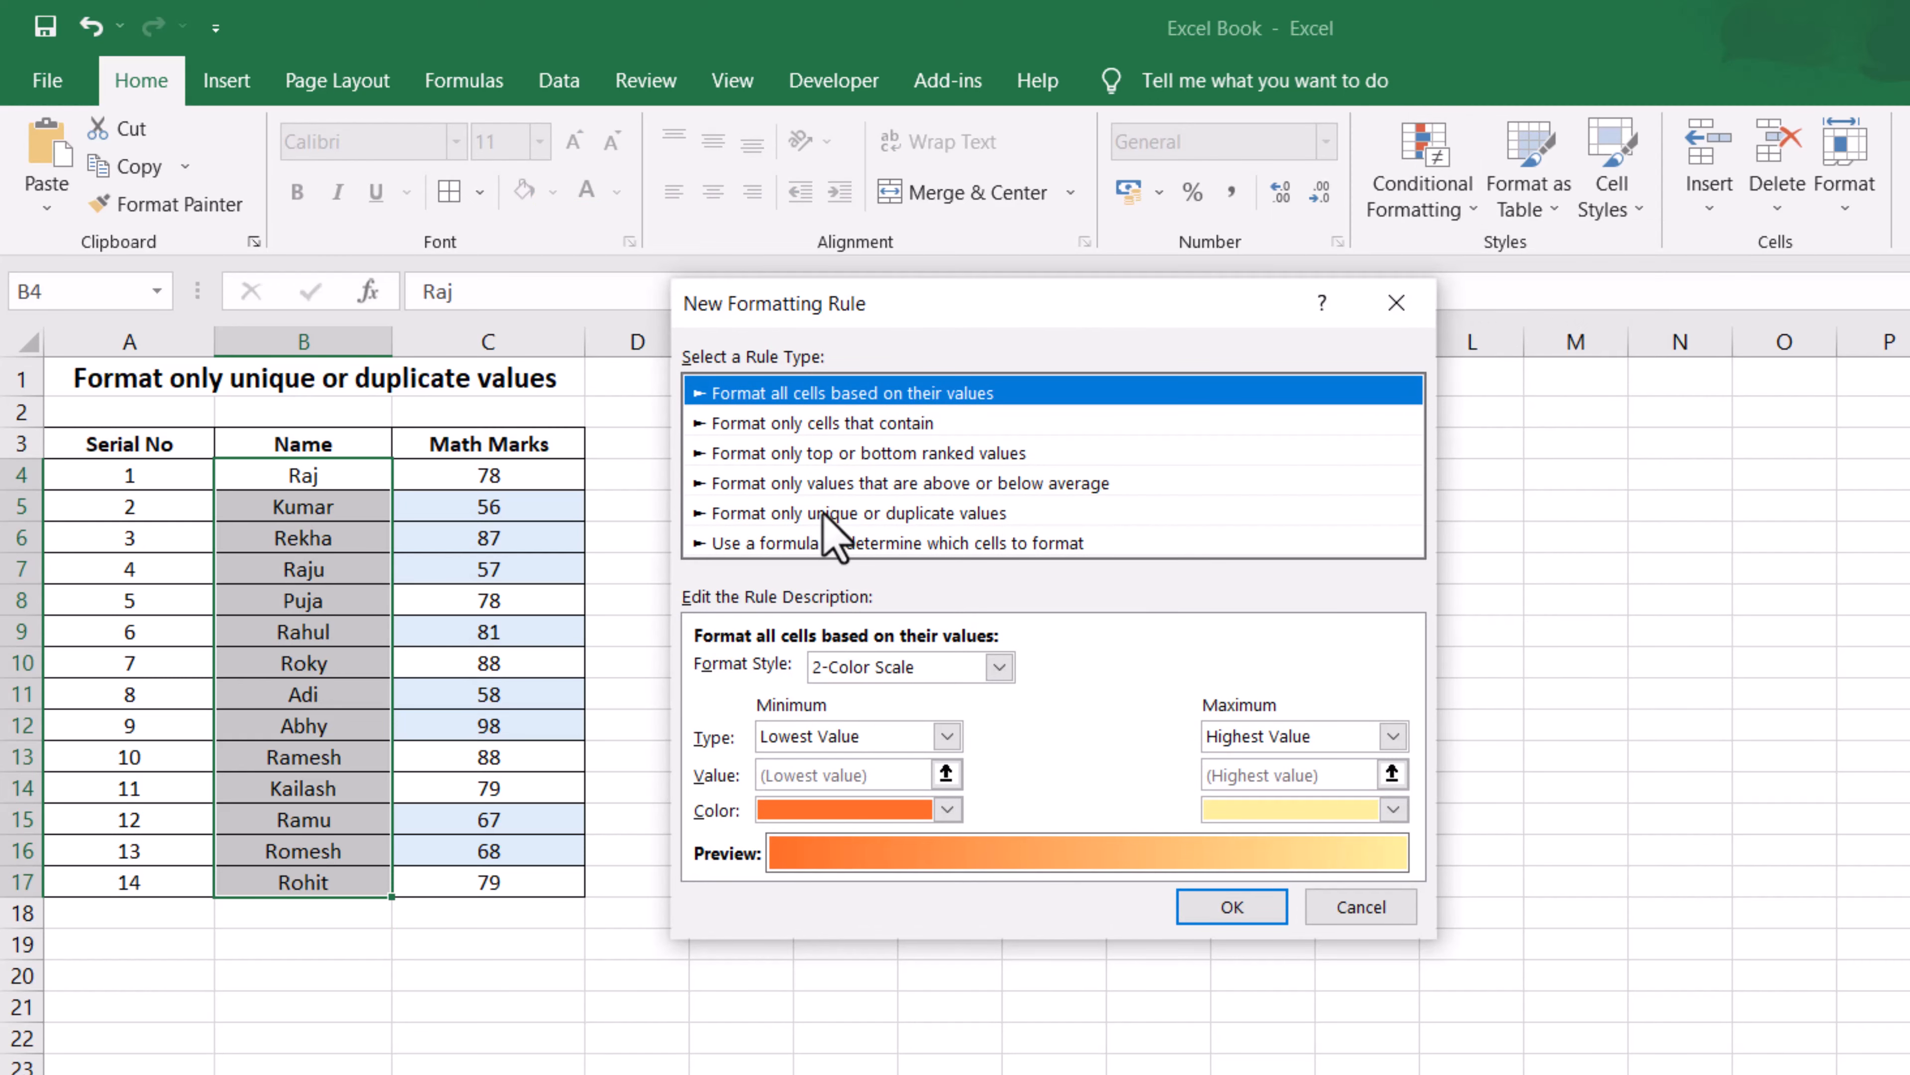
pyautogui.click(816, 515)
pyautogui.click(802, 673)
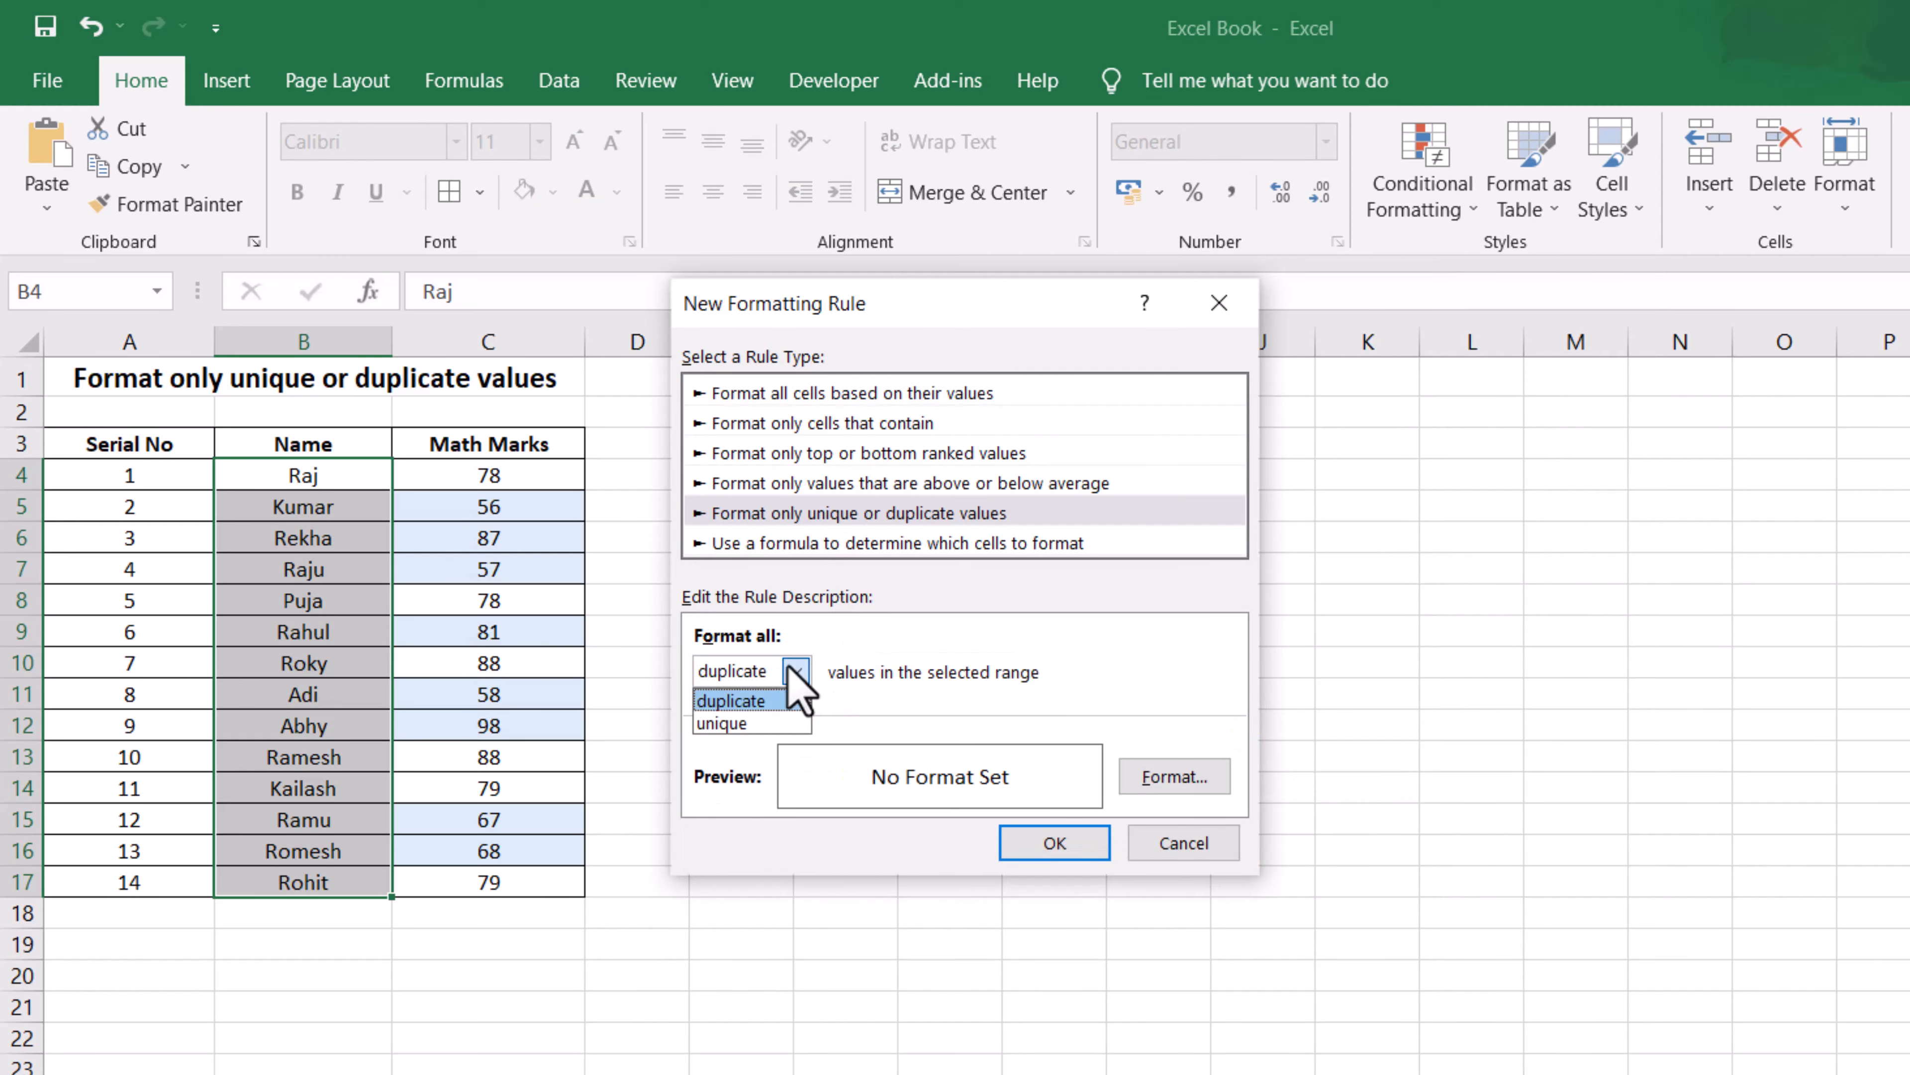
pyautogui.click(769, 724)
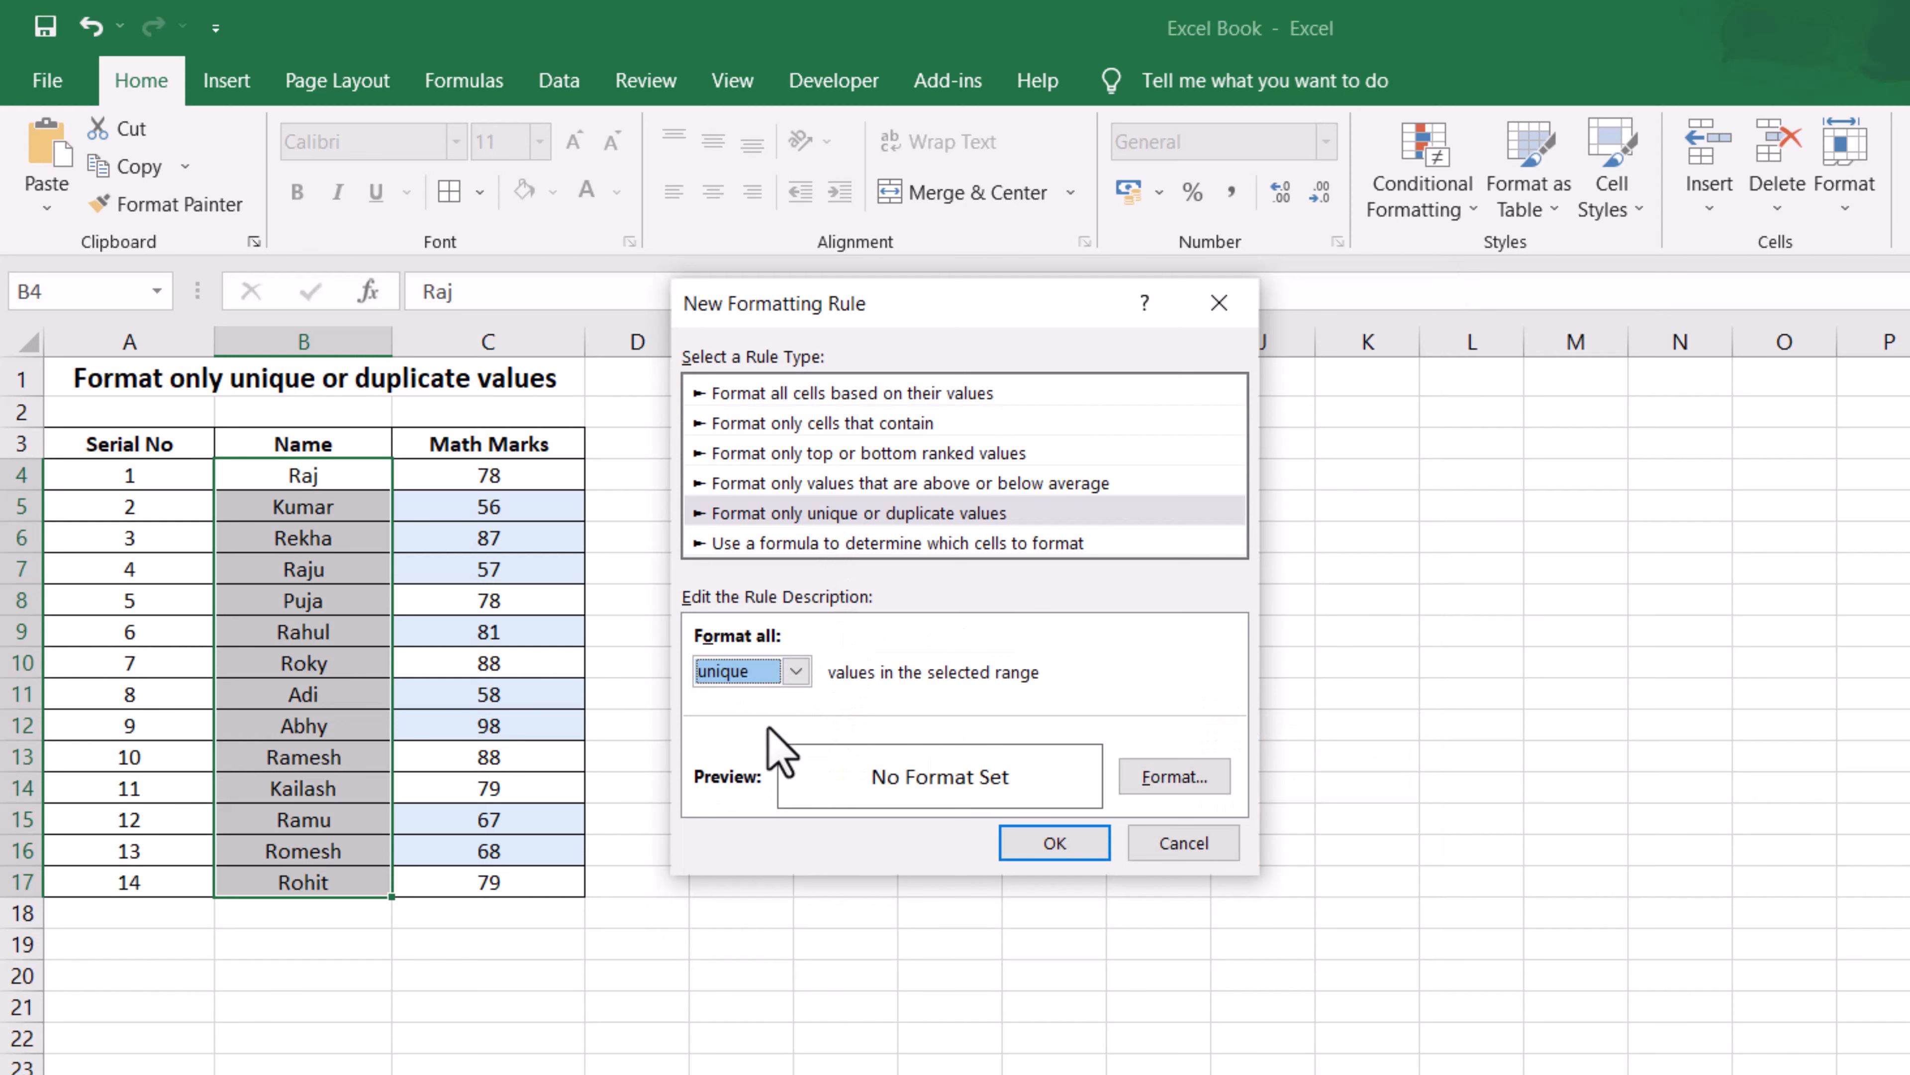
# Step: Try highlighting the unique values in the Name cells B4:B17 with a light orange fill, and undo the applied rule
pyautogui.click(1150, 779)
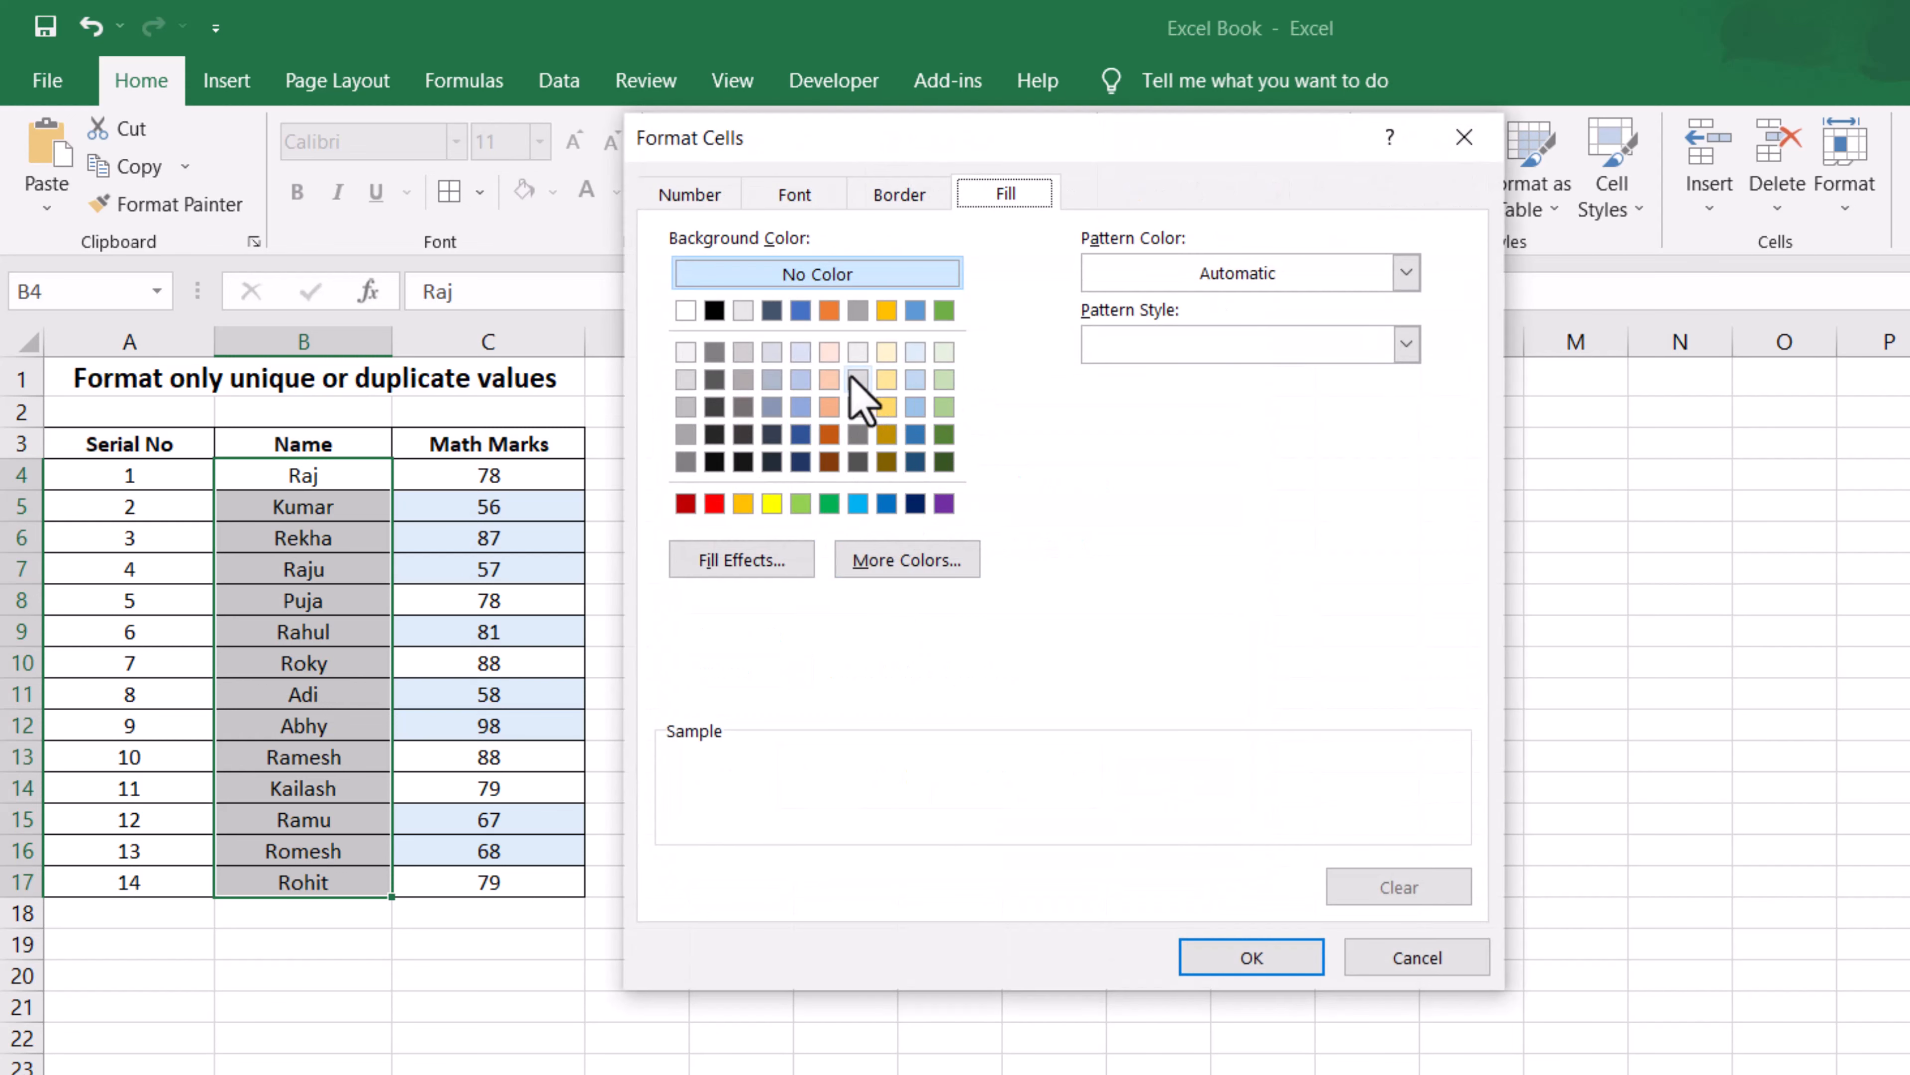
pyautogui.click(829, 378)
pyautogui.click(1252, 957)
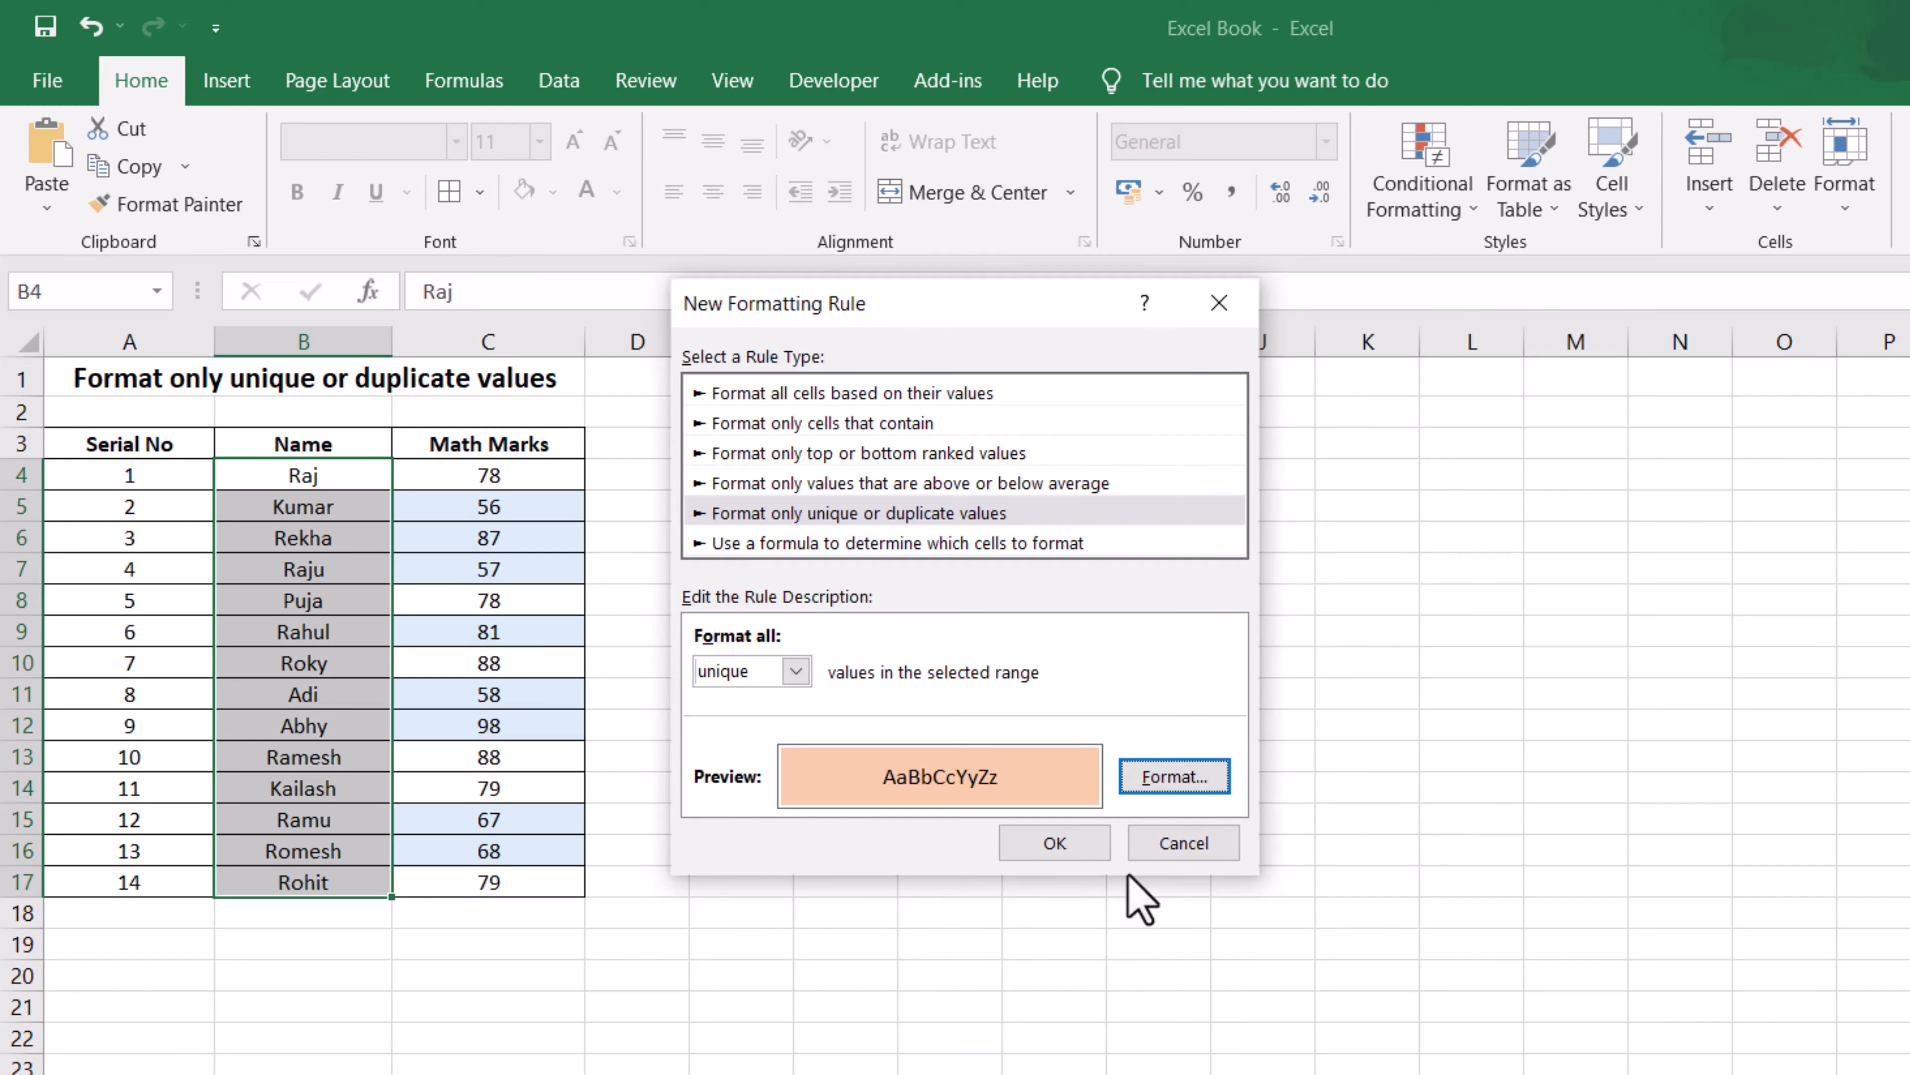
pyautogui.click(1054, 843)
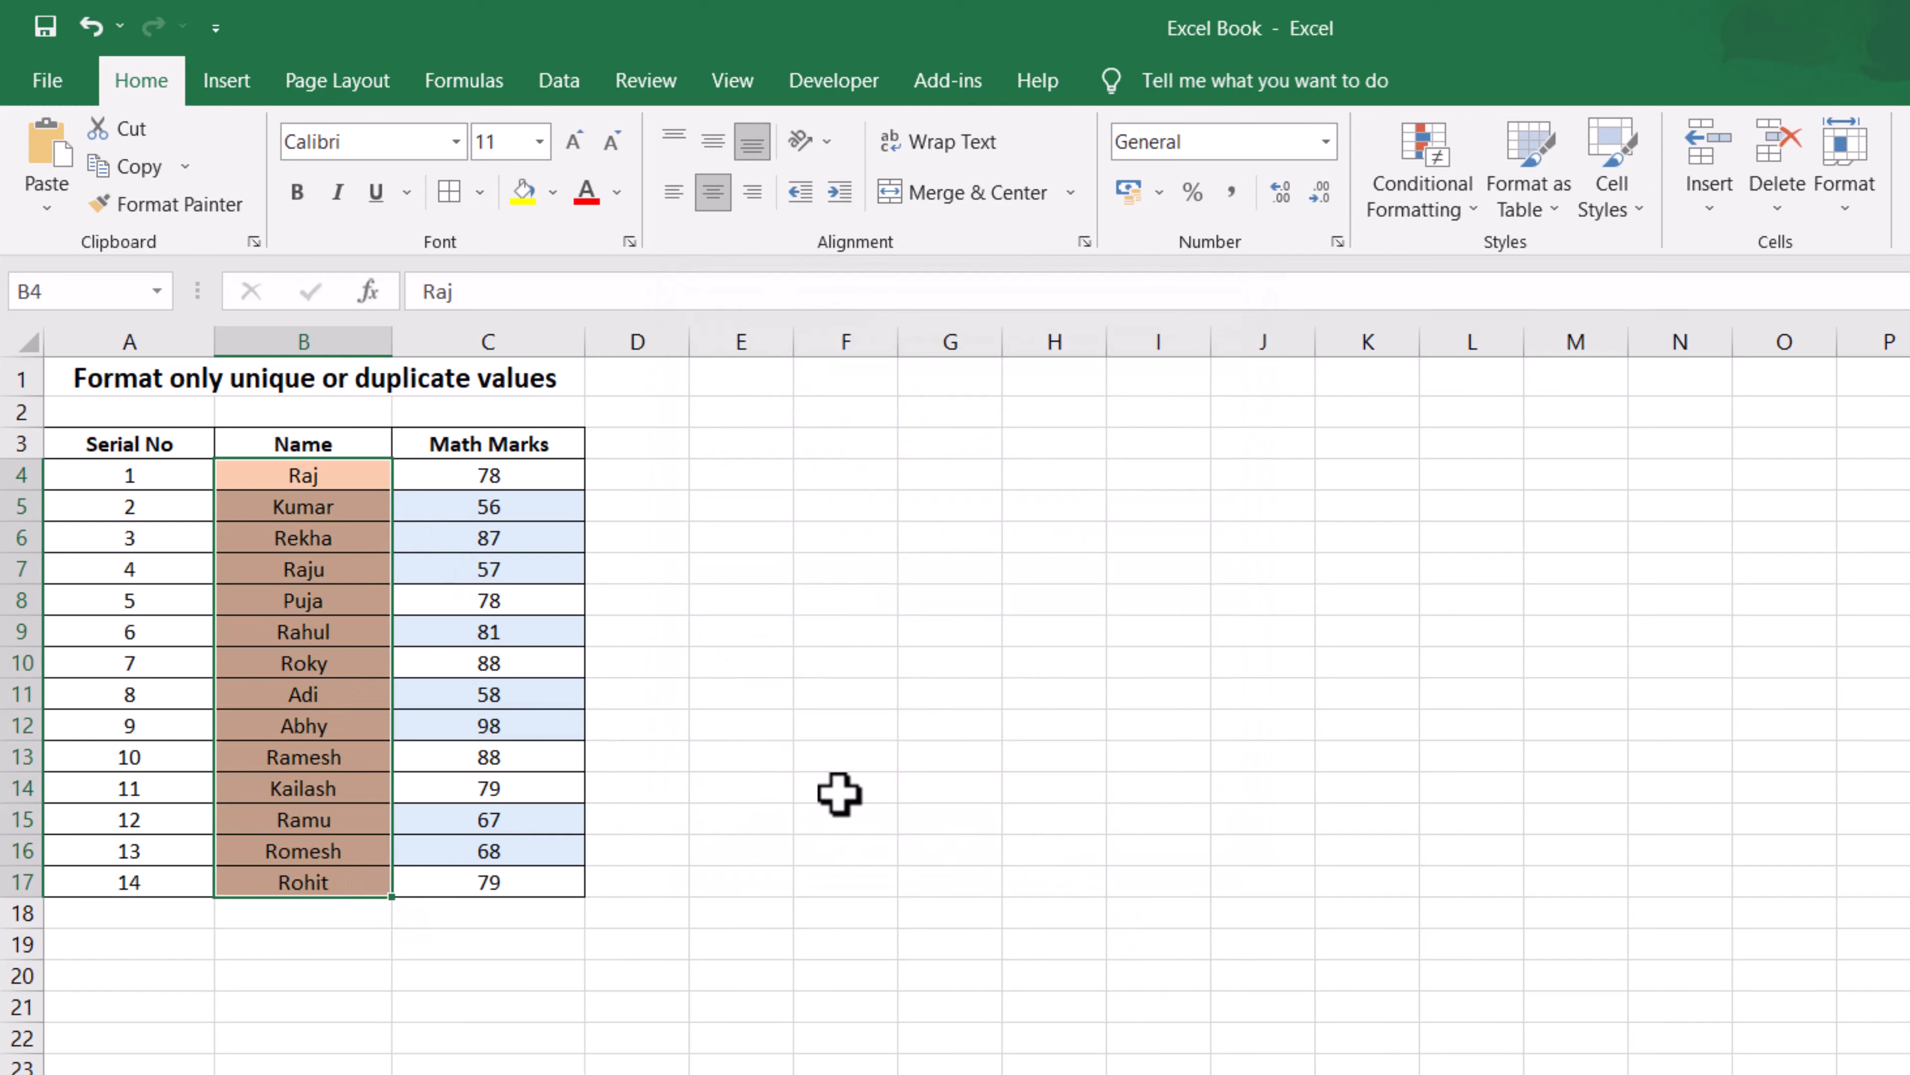
pyautogui.hotkey('ctrl', 'z')
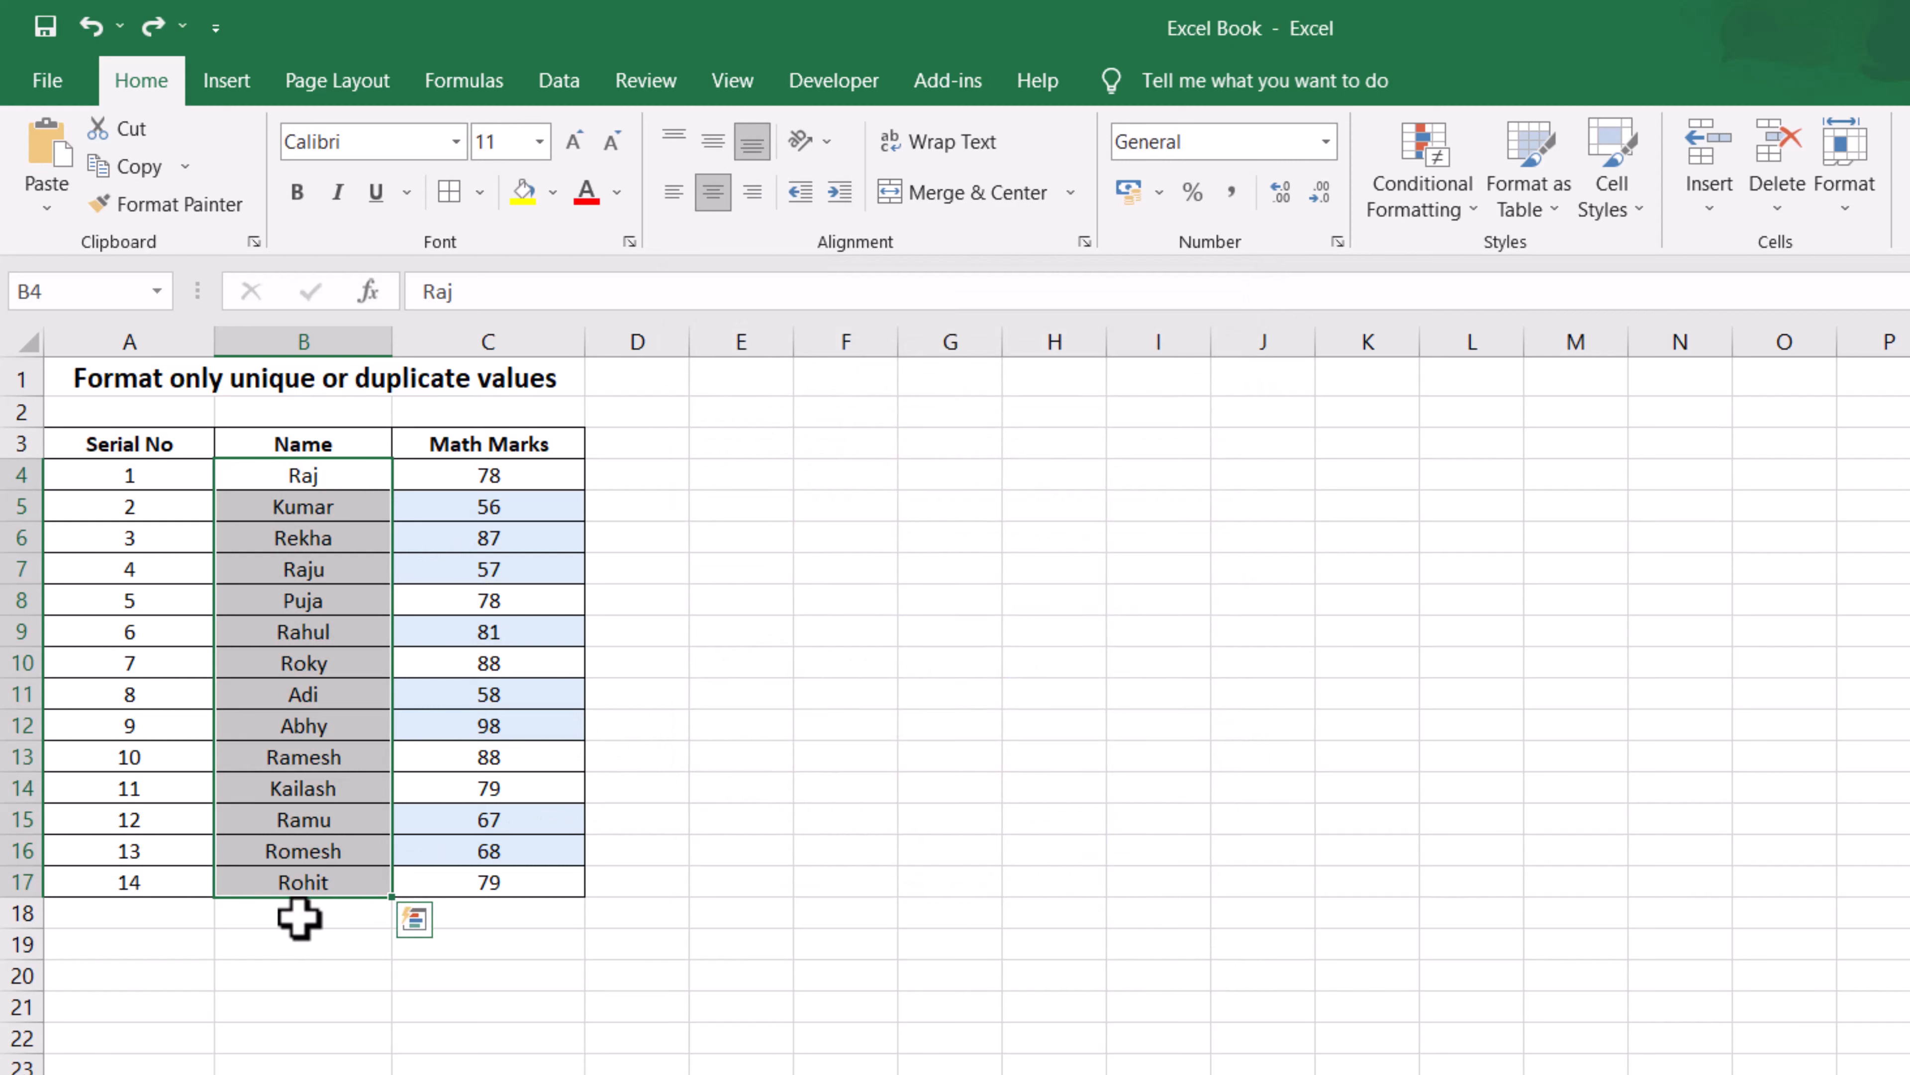
# Step: Replace the name in B17 with the same name as in B4 and check the two cells against each other
pyautogui.click(303, 885)
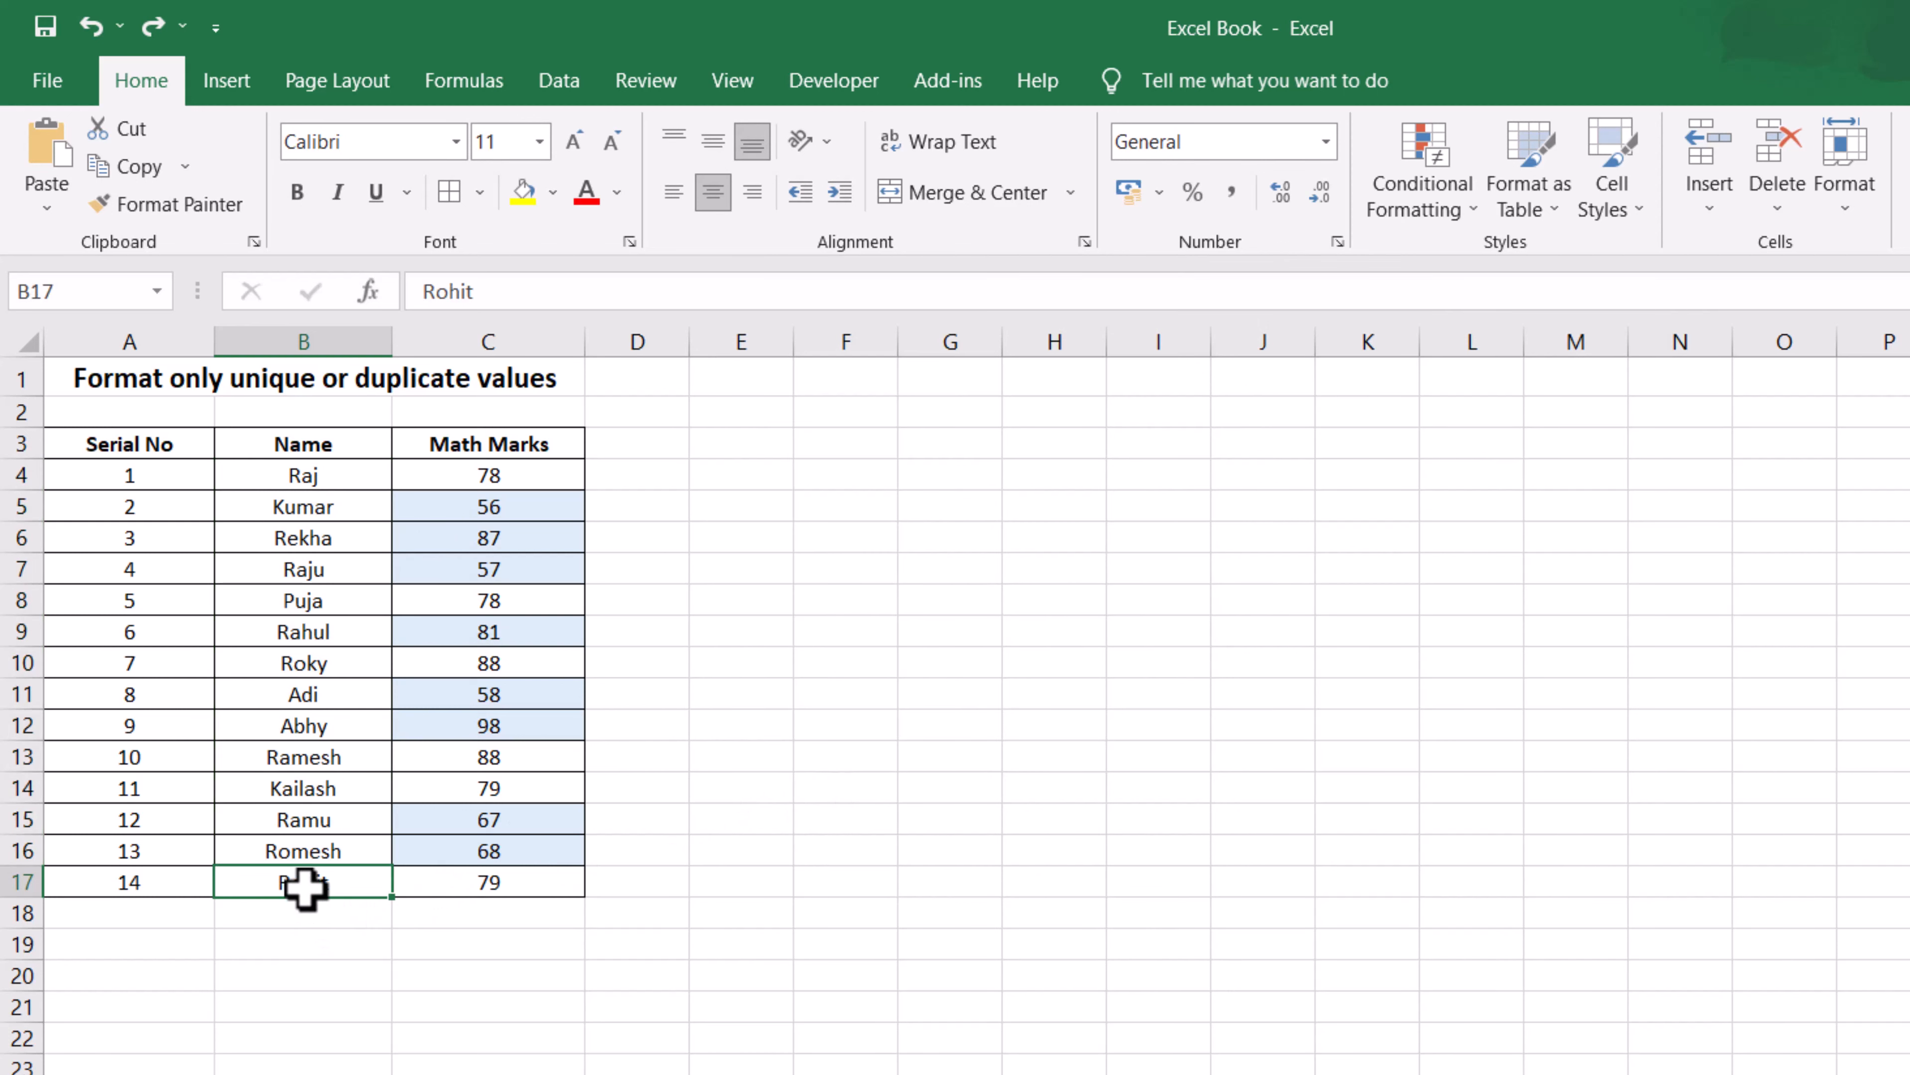
pyautogui.write('Ra')
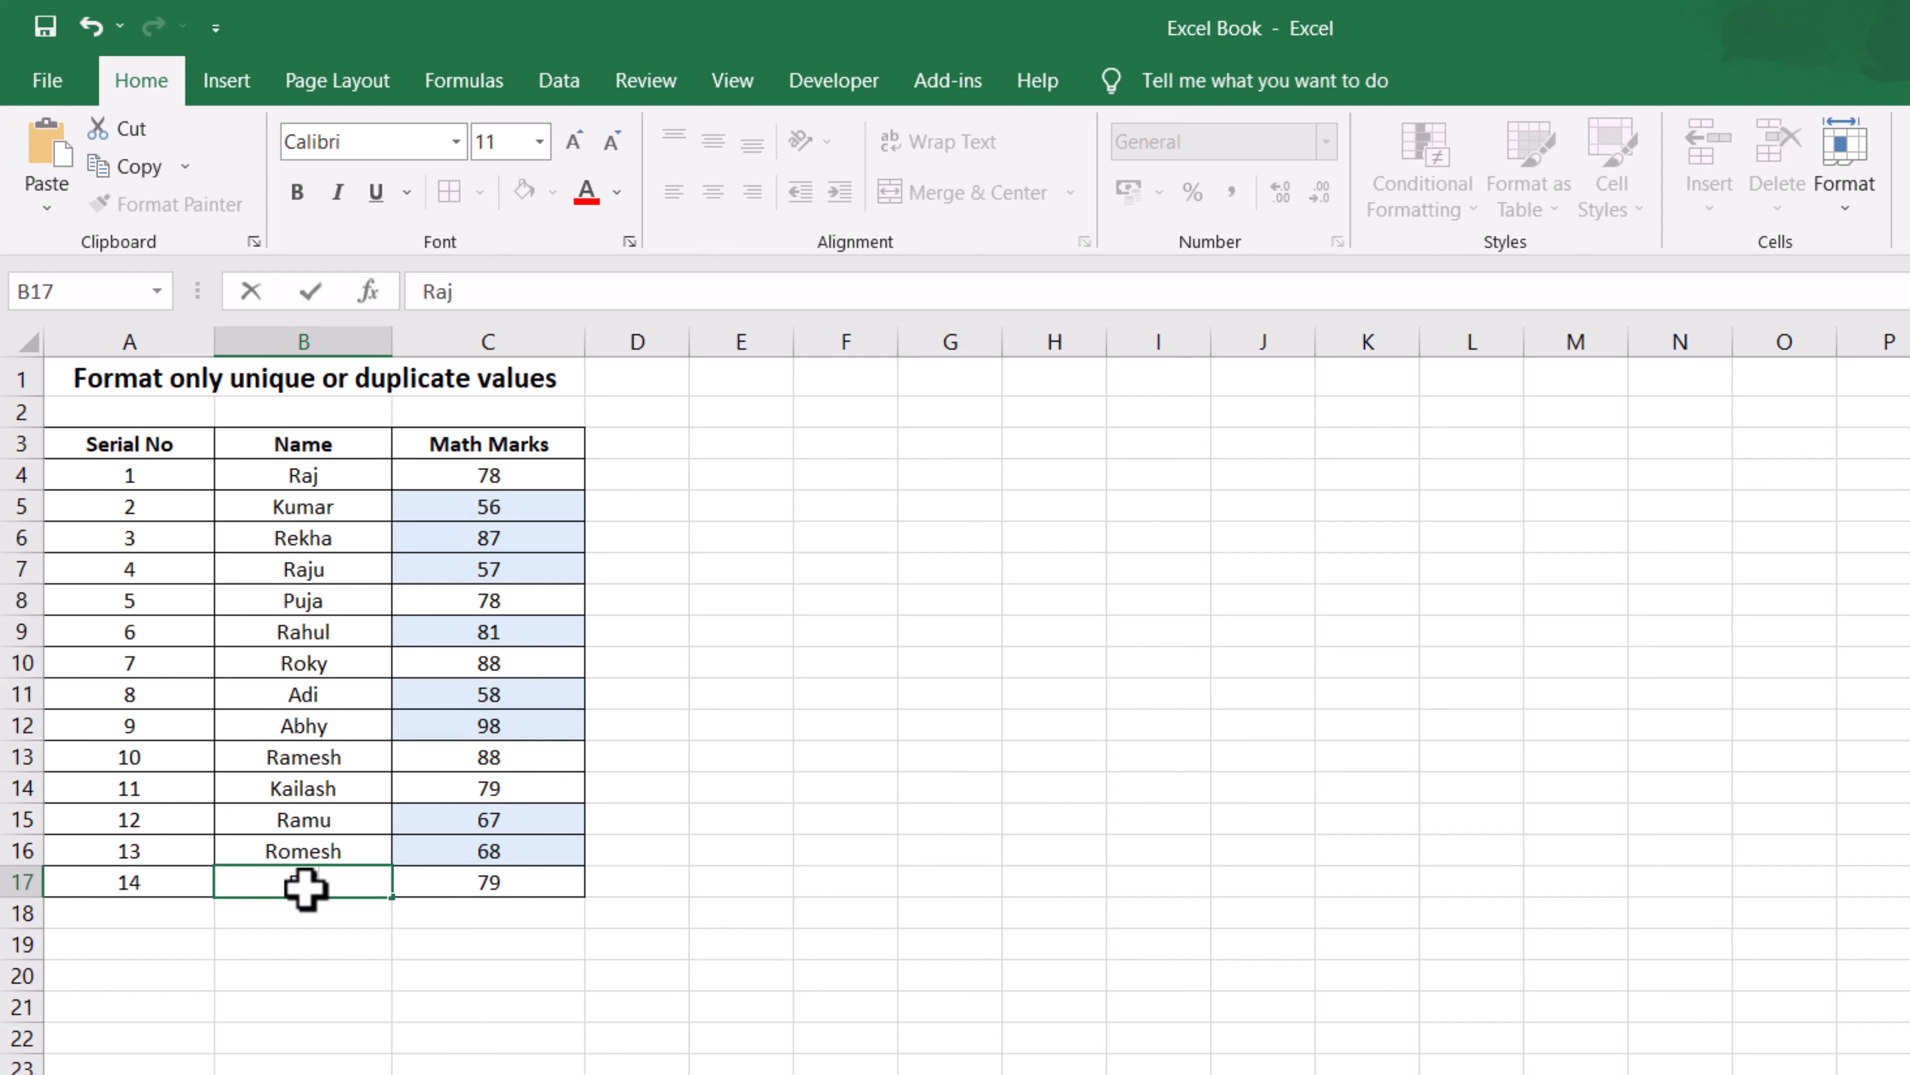
pyautogui.write('j')
pyautogui.press('Return')
pyautogui.click(350, 884)
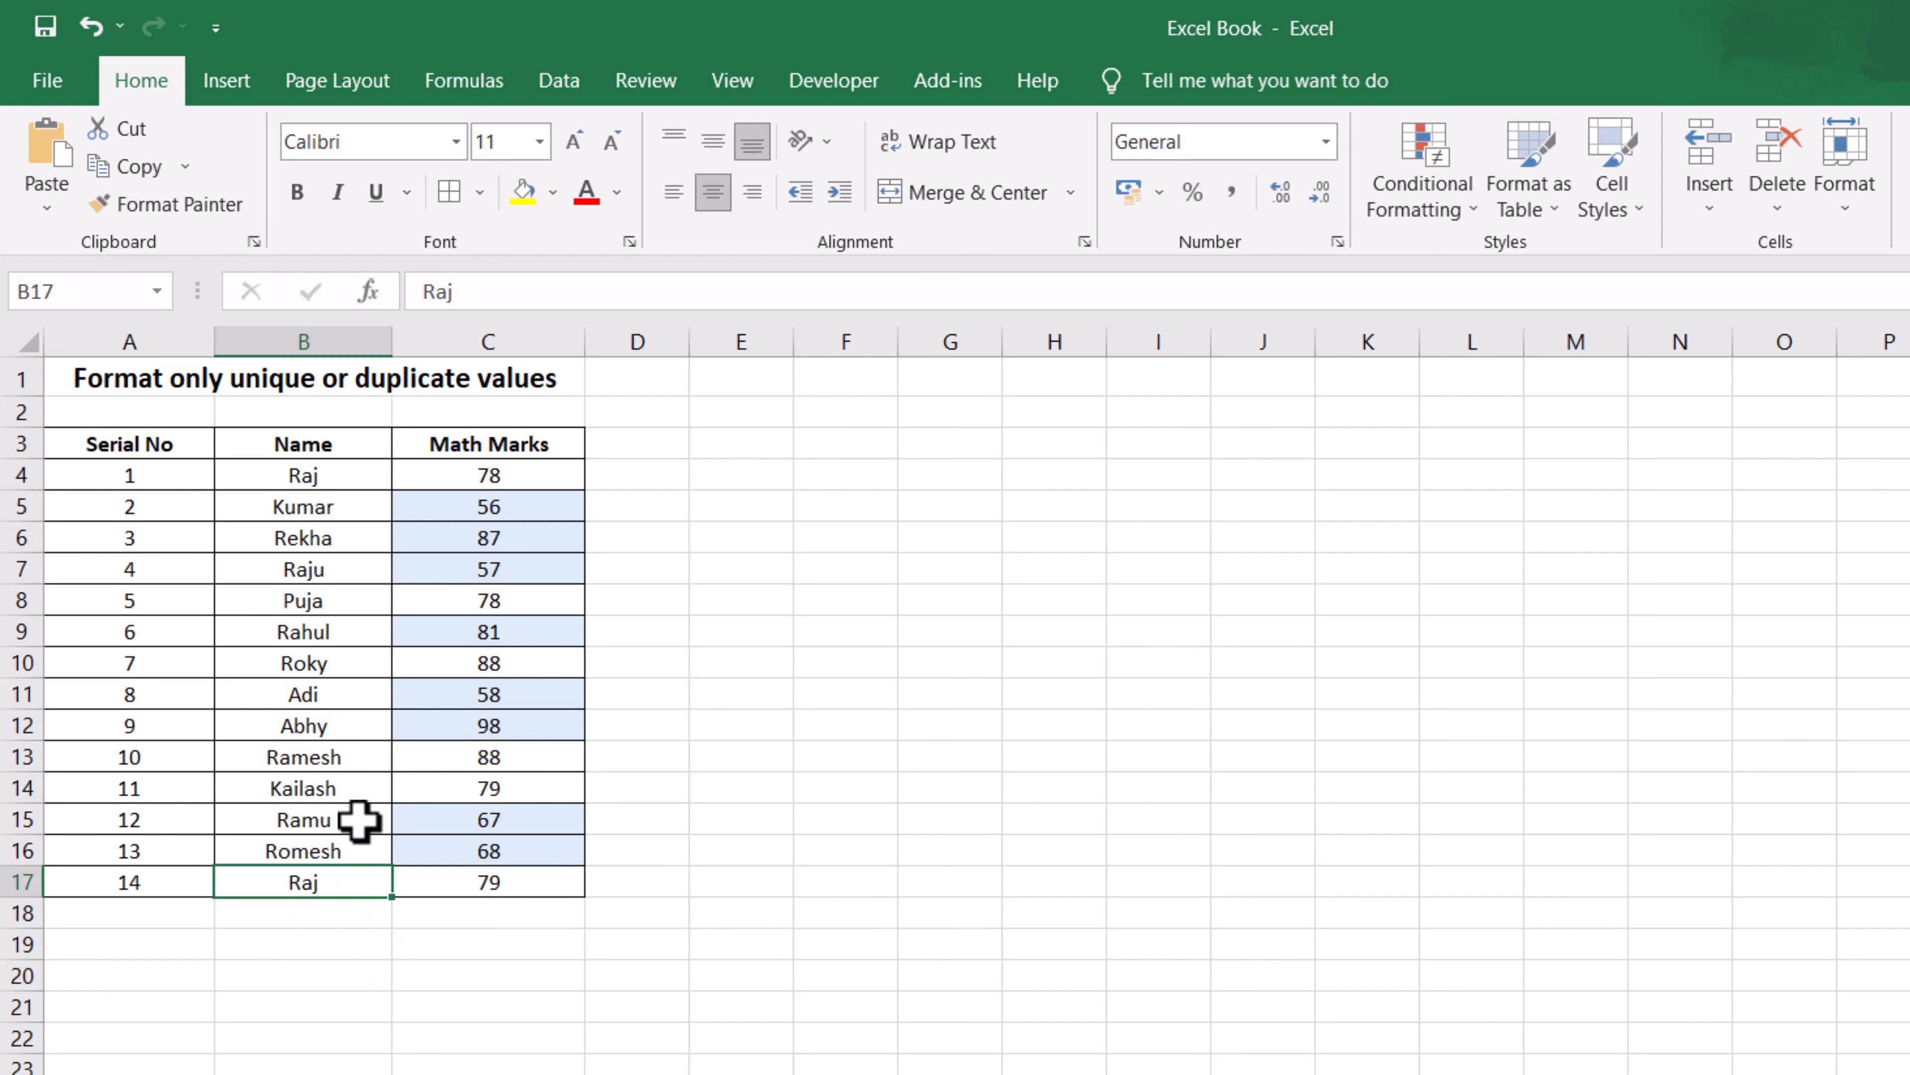
pyautogui.click(337, 485)
pyautogui.click(325, 887)
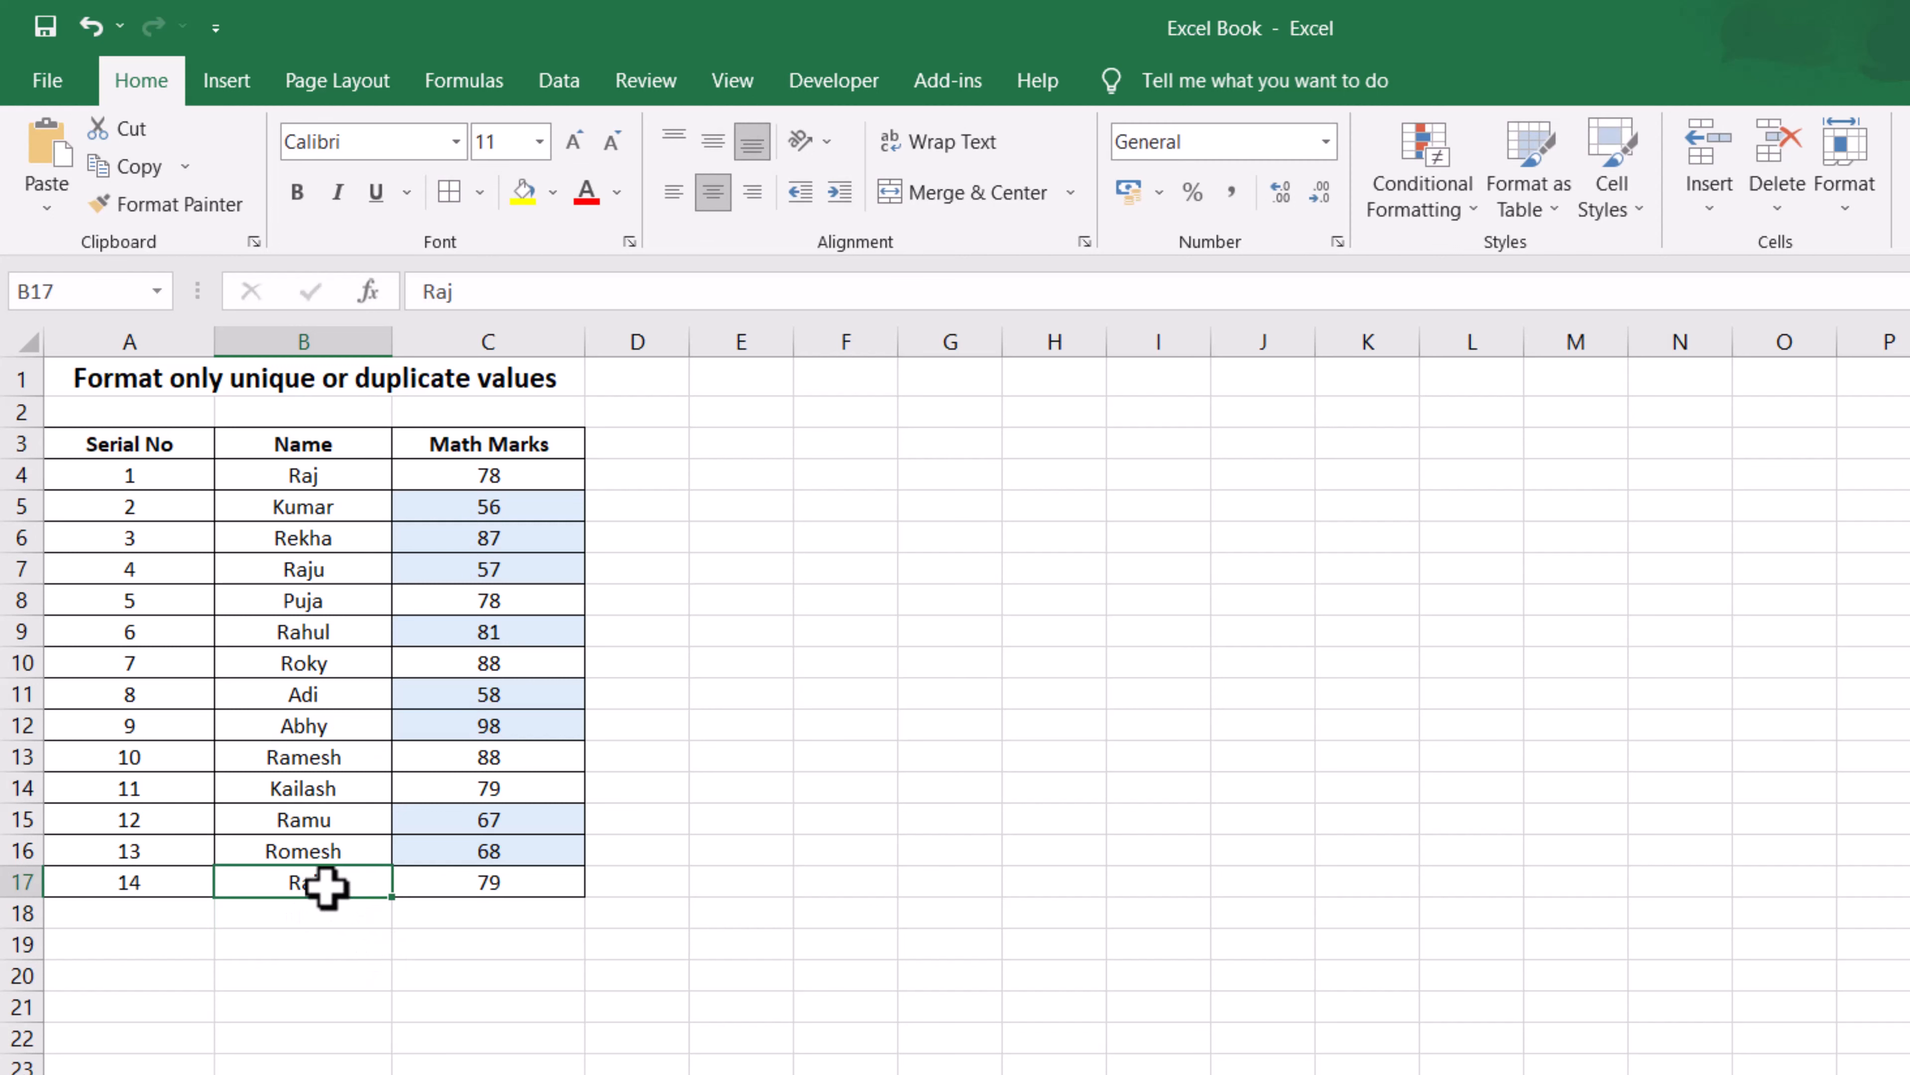
# Step: Start a new conditional formatting rule for the Name cells B4:B17 that formats only duplicate values
pyautogui.moveTo(341, 473); pyautogui.dragTo(323, 884)
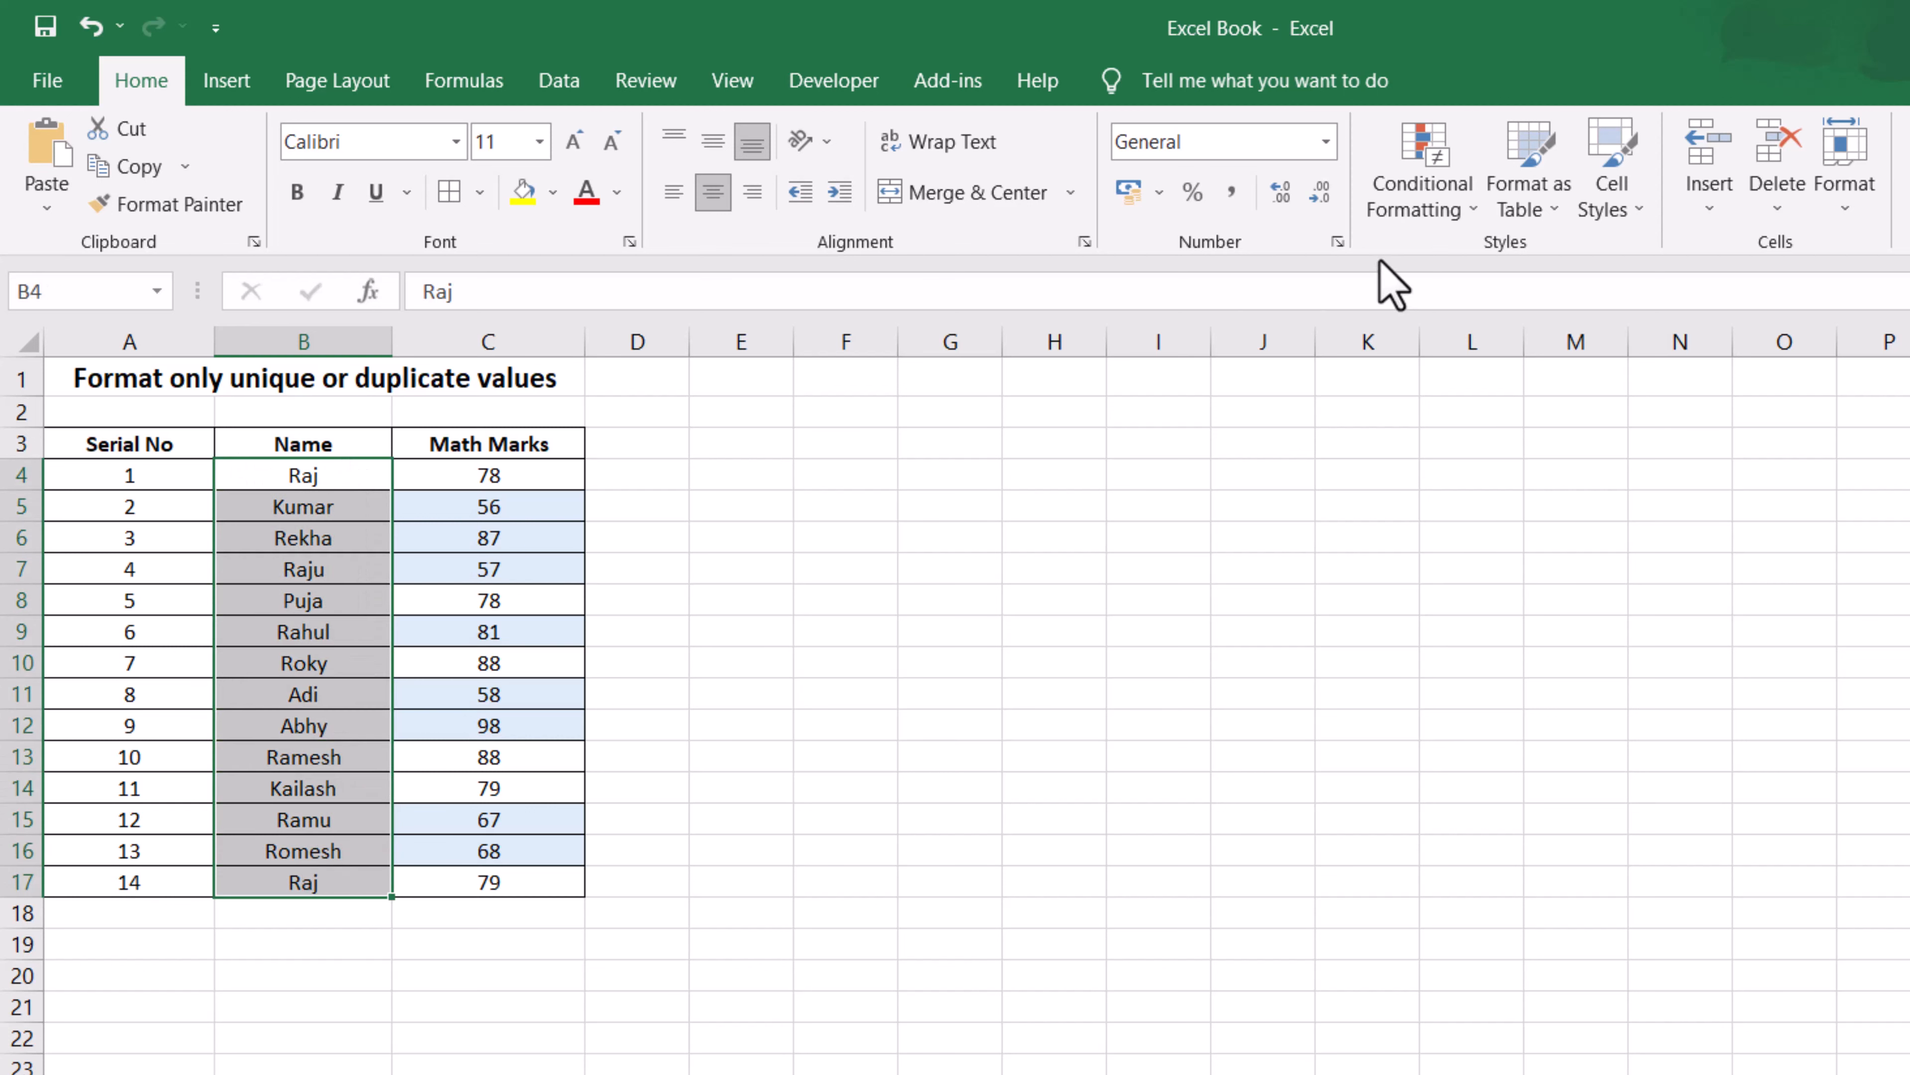
pyautogui.click(1440, 204)
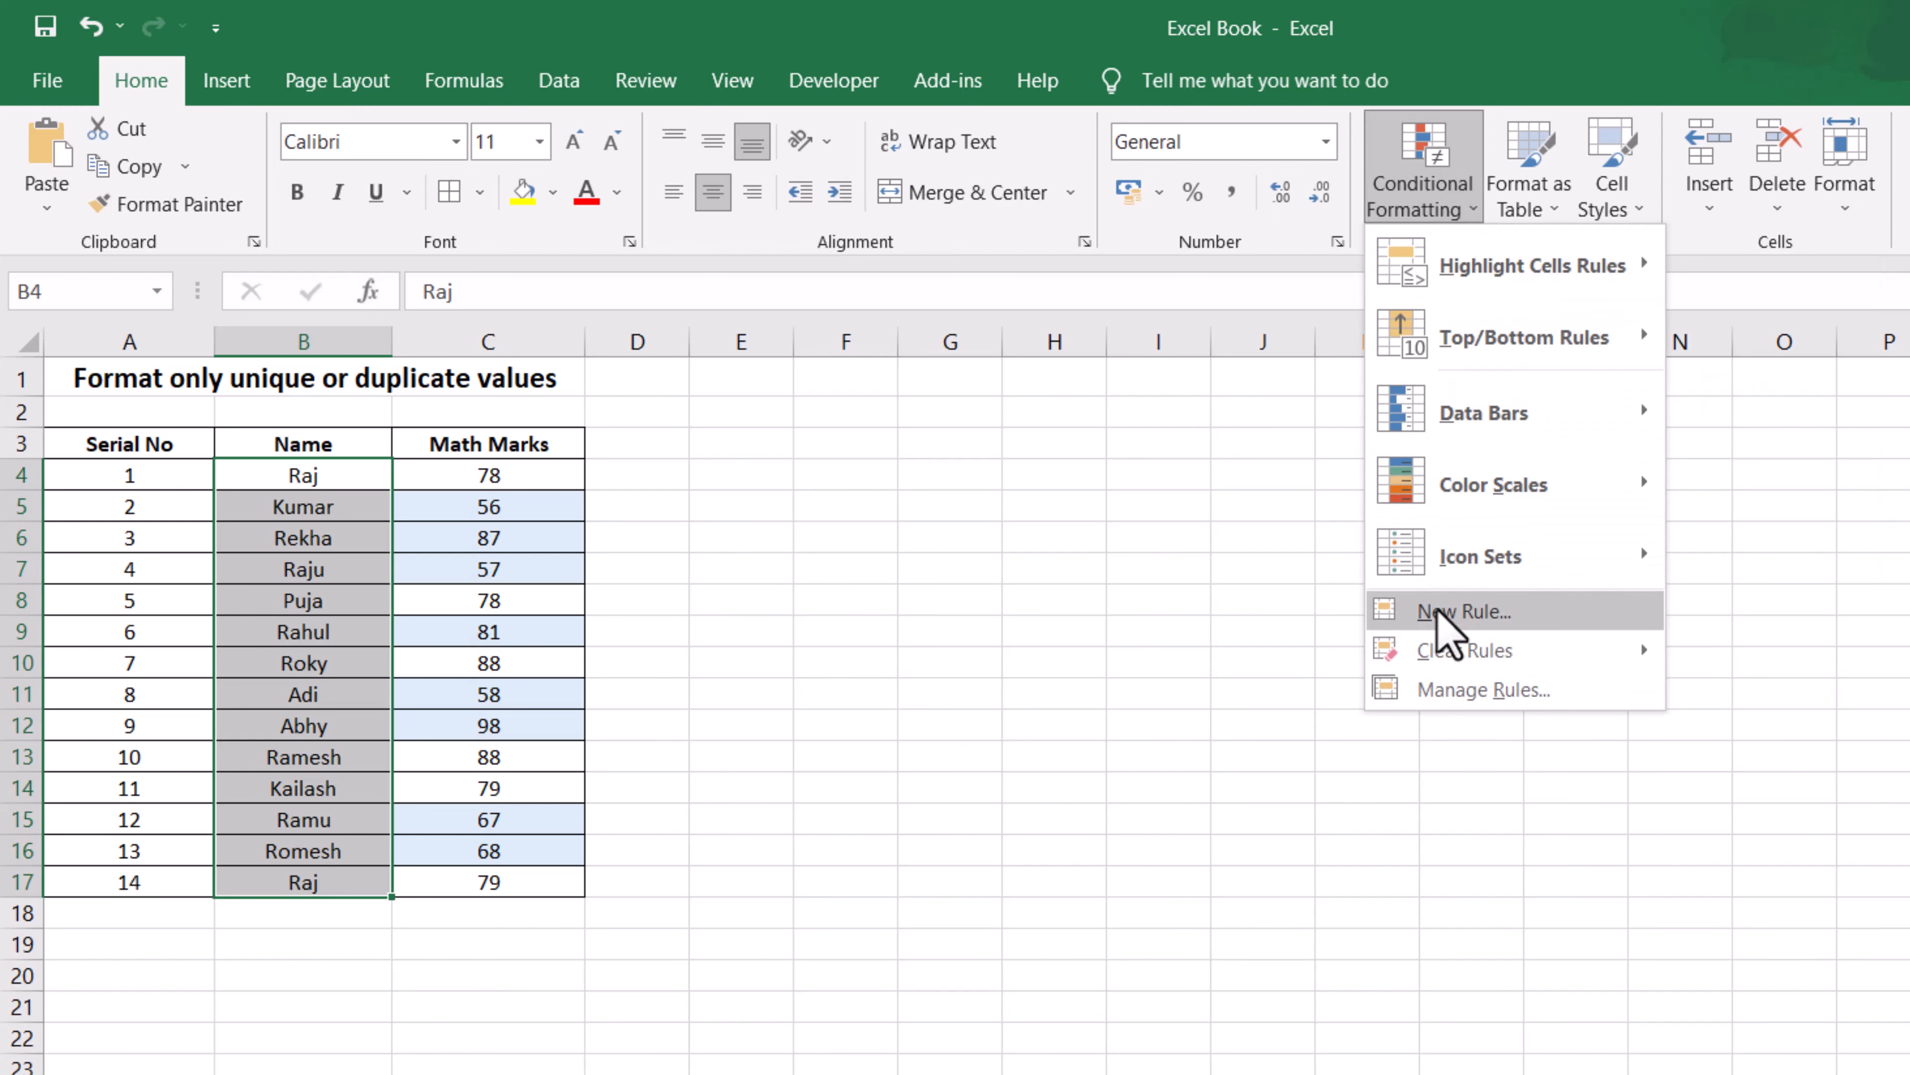
pyautogui.click(1440, 615)
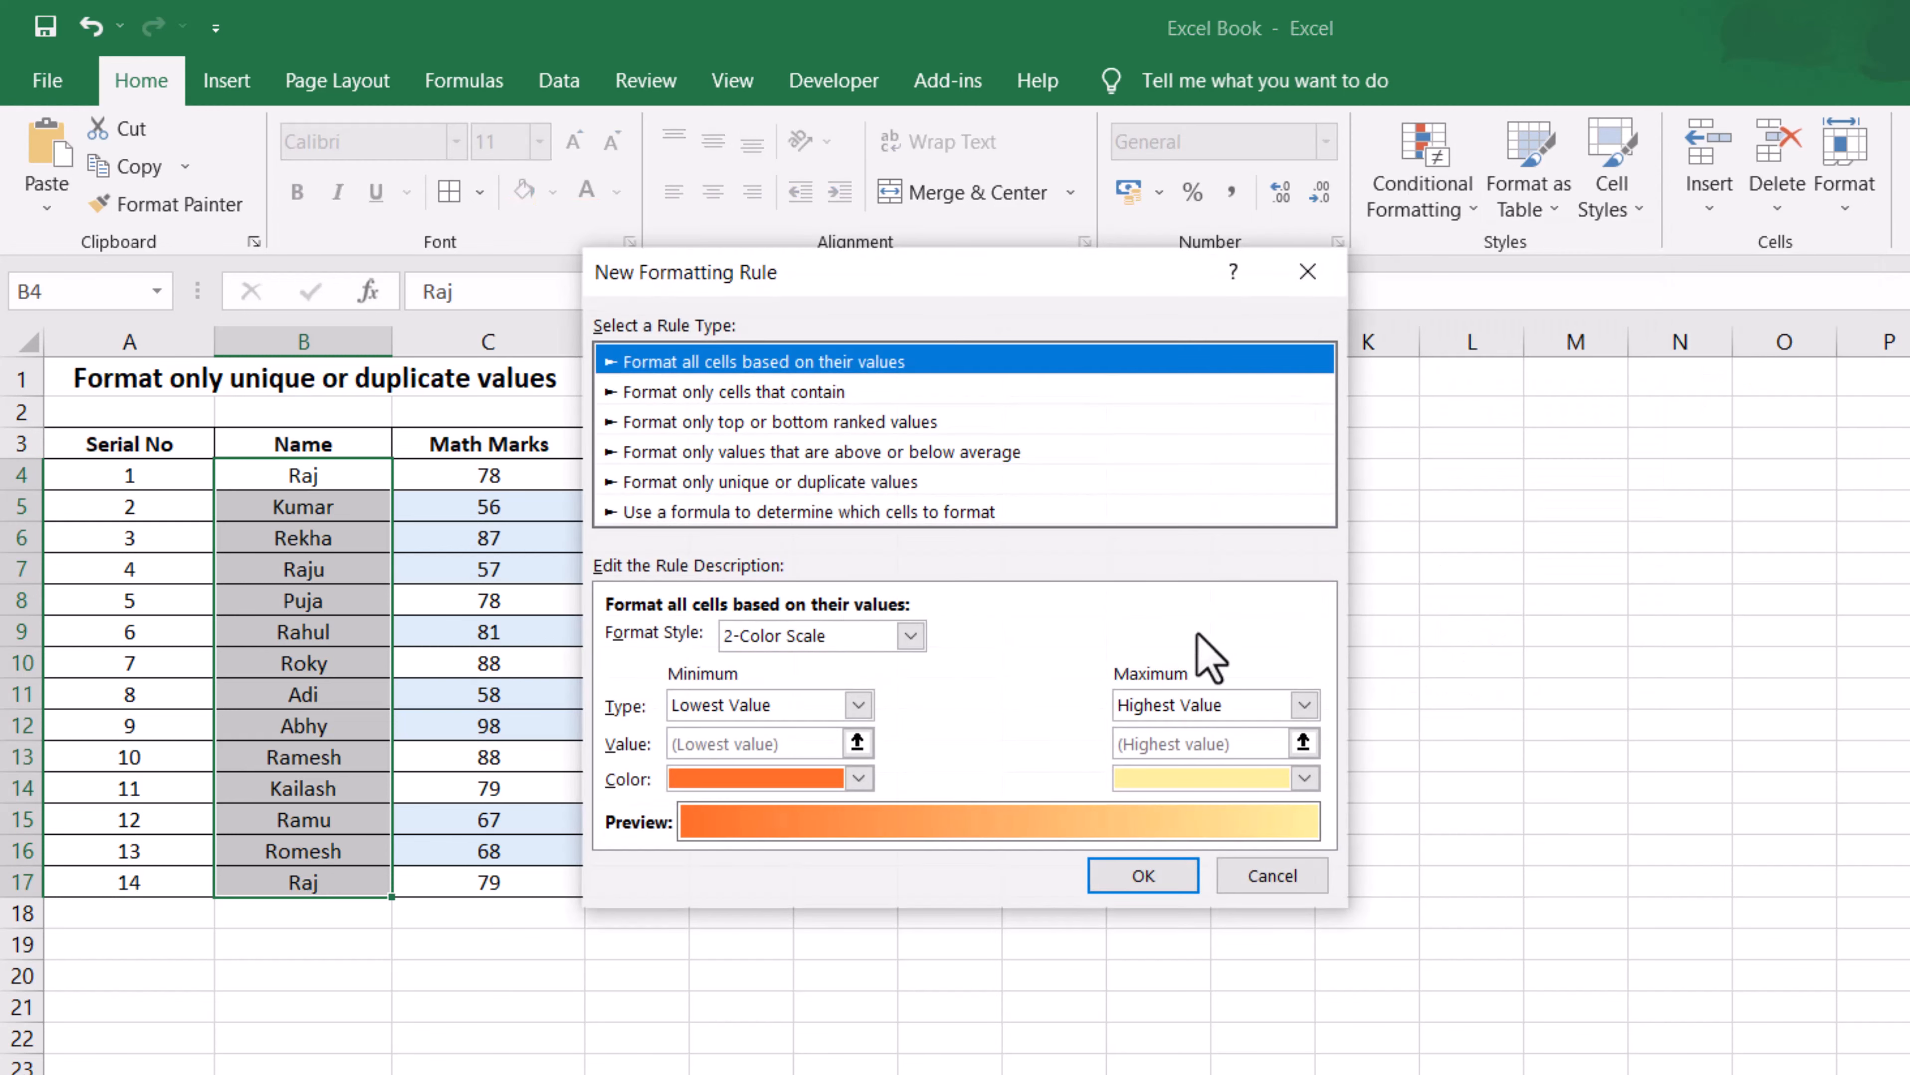
pyautogui.click(711, 485)
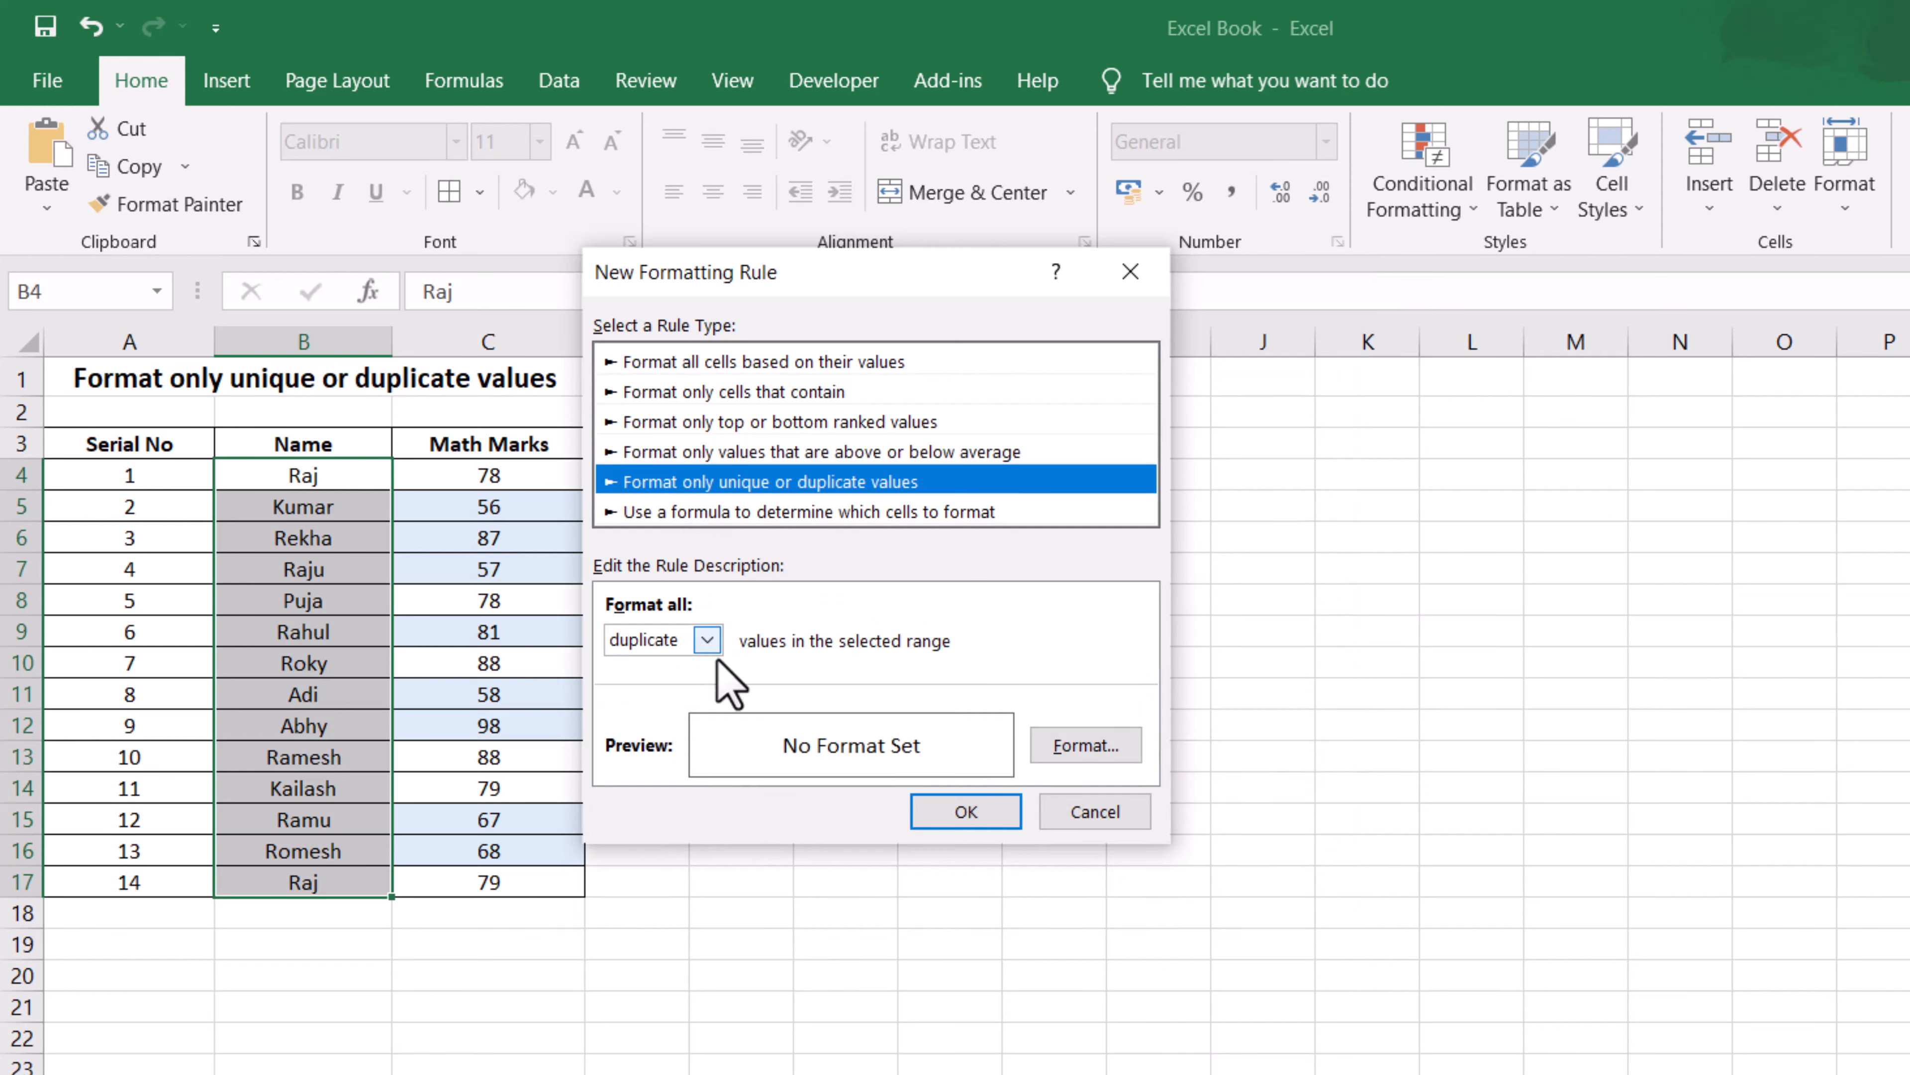
# Step: Give the duplicate-values rule a light orange fill, apply it to the Name cells, and select B17 to check the highlighting
pyautogui.click(1092, 749)
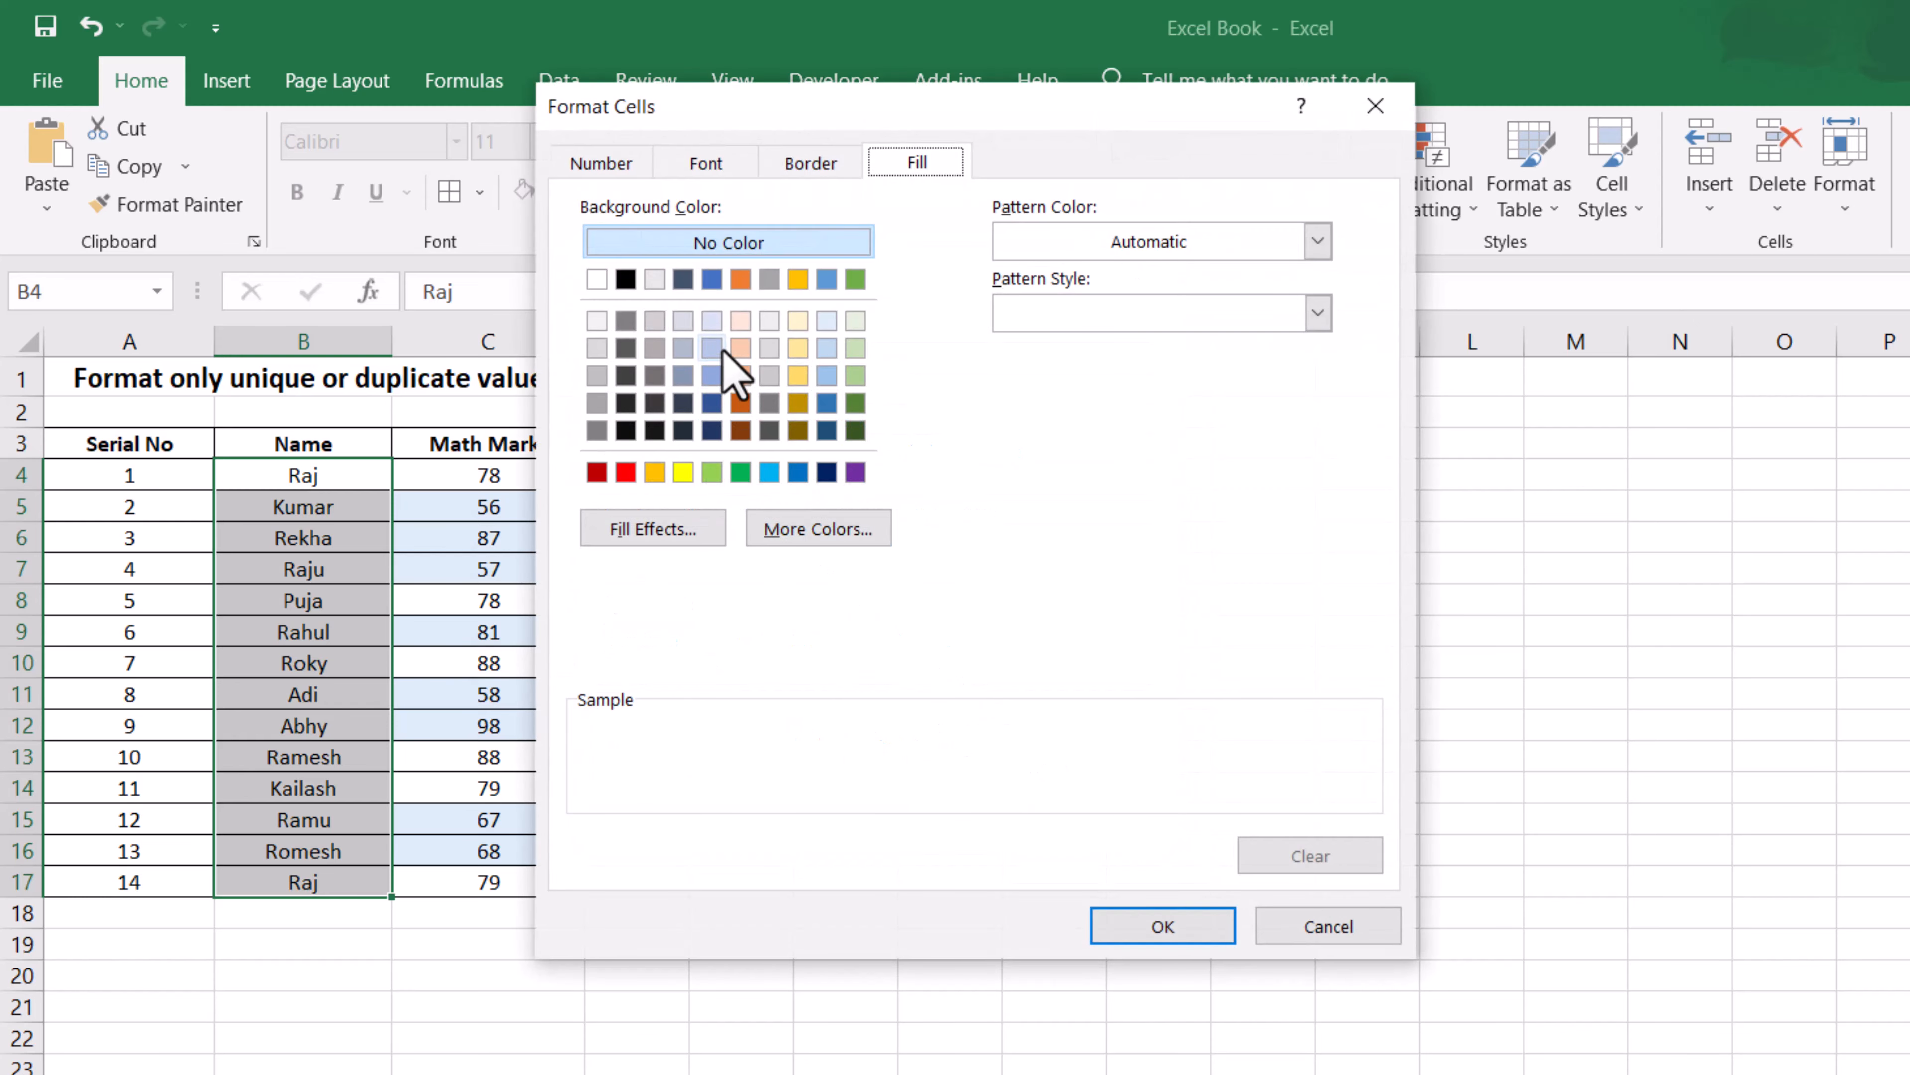
pyautogui.click(740, 347)
pyautogui.click(1159, 930)
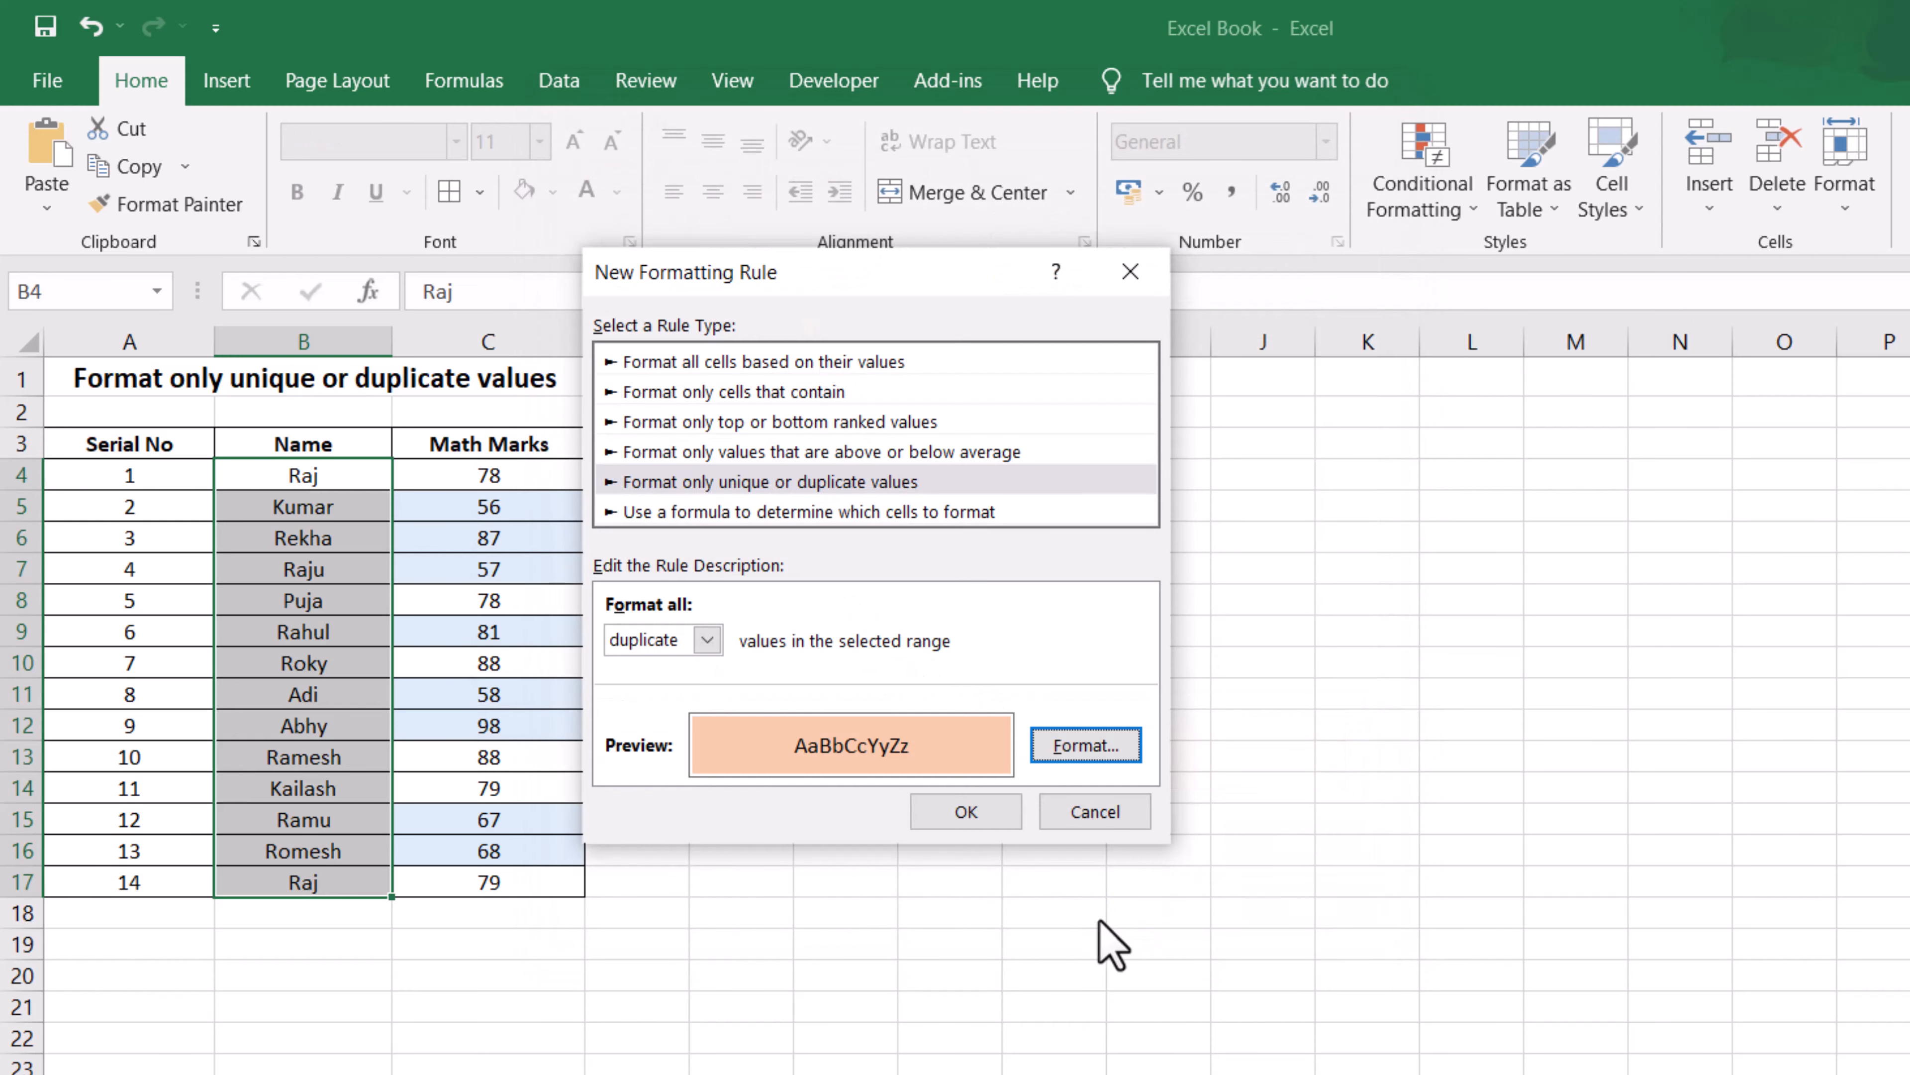
pyautogui.click(970, 813)
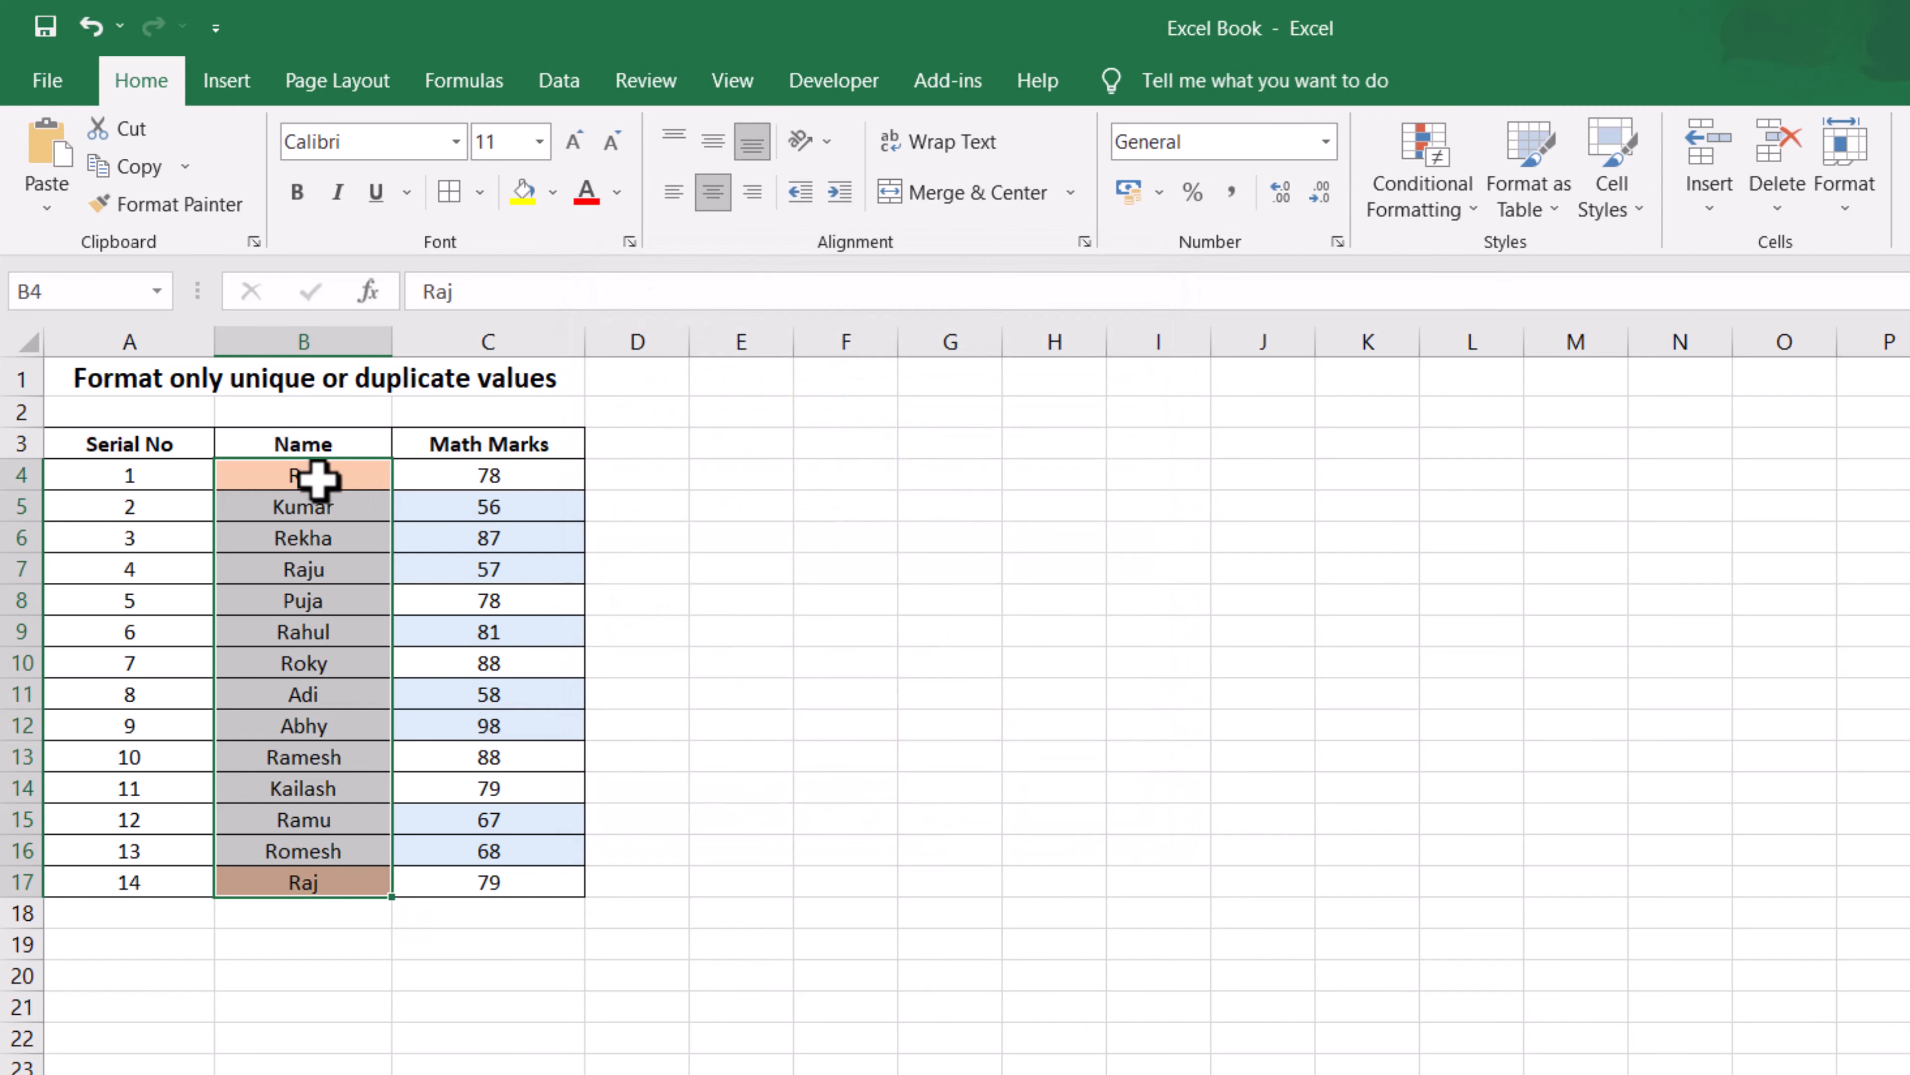
pyautogui.click(352, 869)
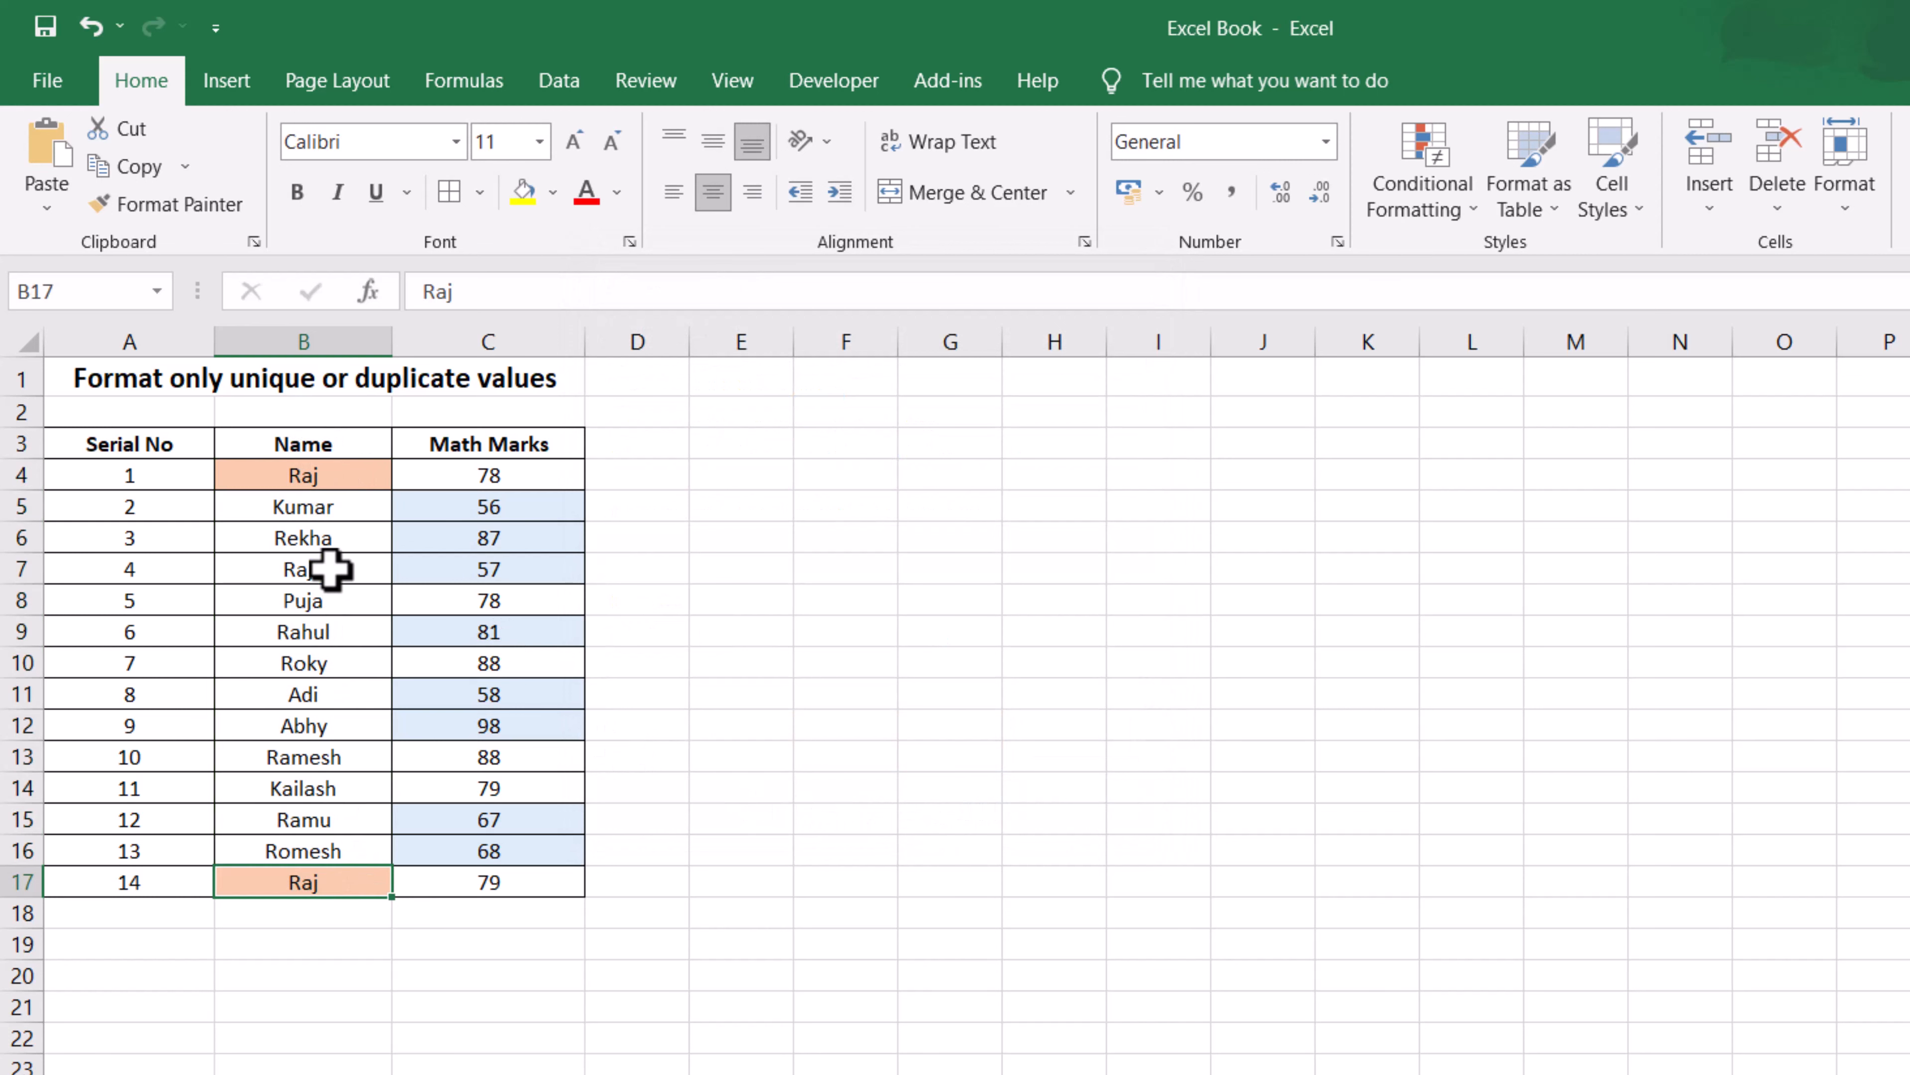